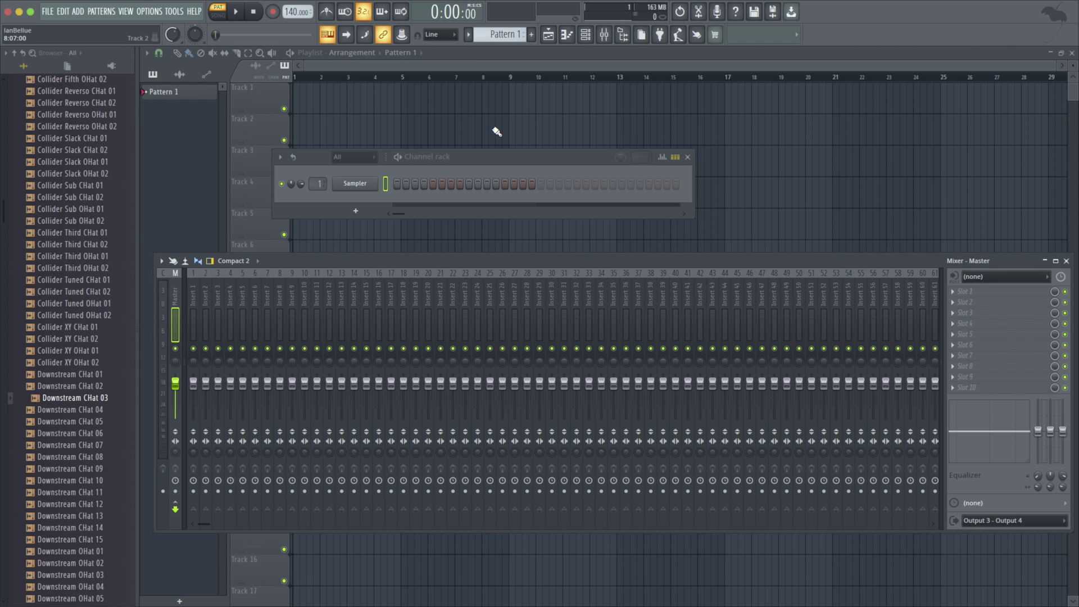
# Step: Nudge the channel rack and mixer windows slightly lower and to the right
pyautogui.scroll(4, 81, 160)
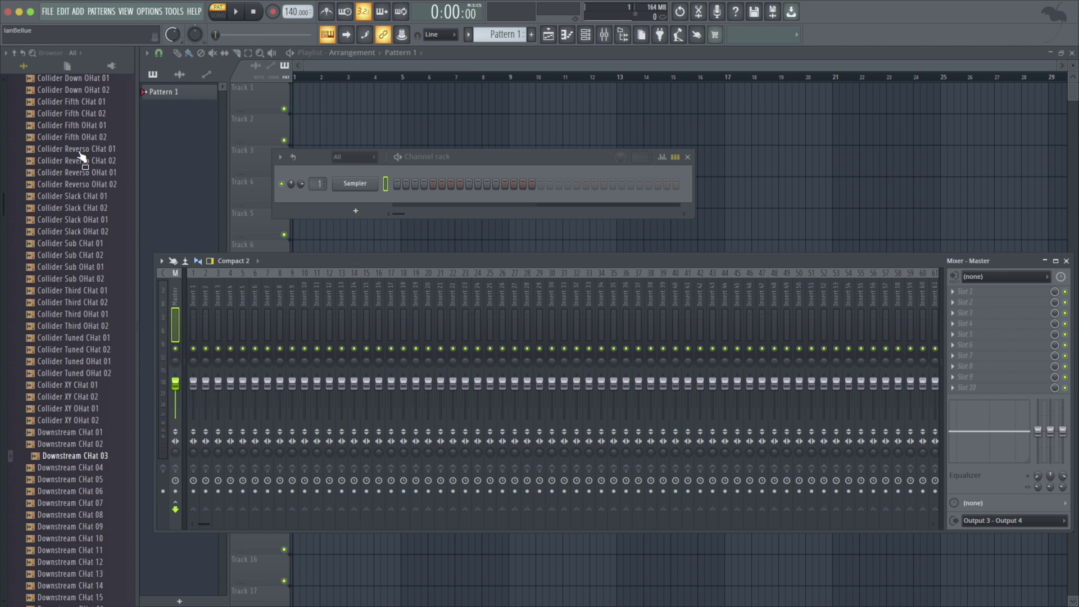
pyautogui.moveTo(468, 155)
pyautogui.mouseDown()
pyautogui.moveTo(454, 154)
pyautogui.moveTo(494, 167)
pyautogui.moveTo(479, 171)
pyautogui.mouseUp()
pyautogui.moveTo(481, 264); pyautogui.dragTo(505, 287)
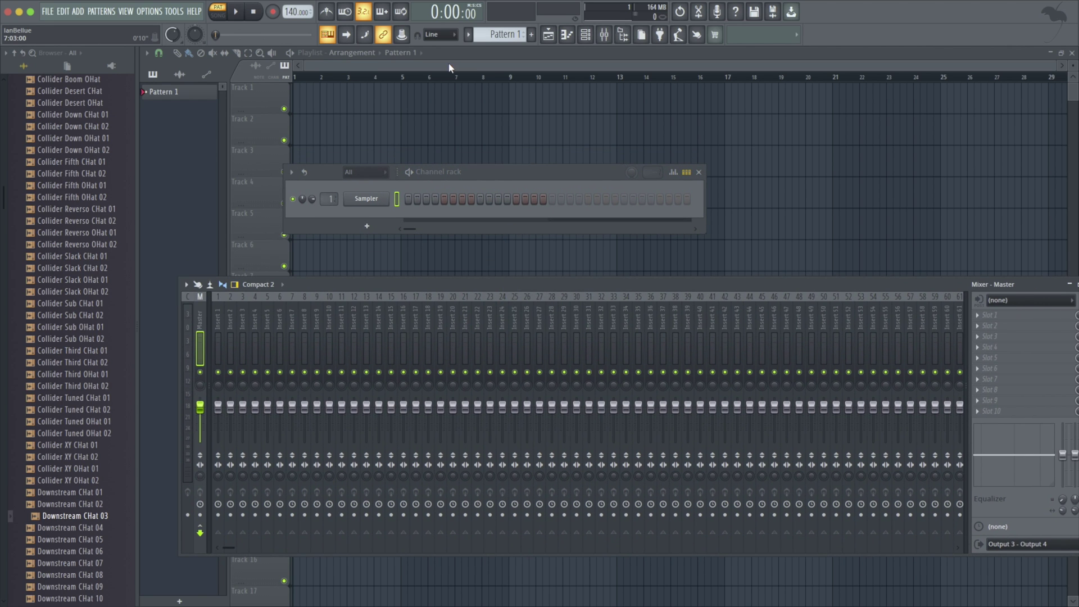
# Step: Close the mixer and channel rack with F12 and collapse the browser to its top folders
pyautogui.press('F12')
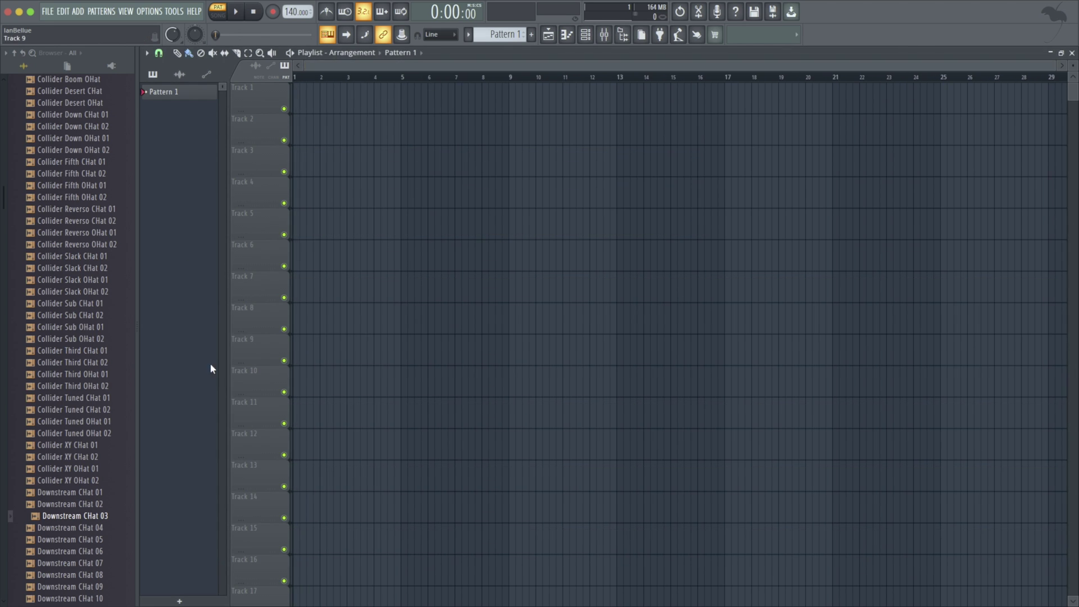
pyautogui.scroll(9, 56, 217)
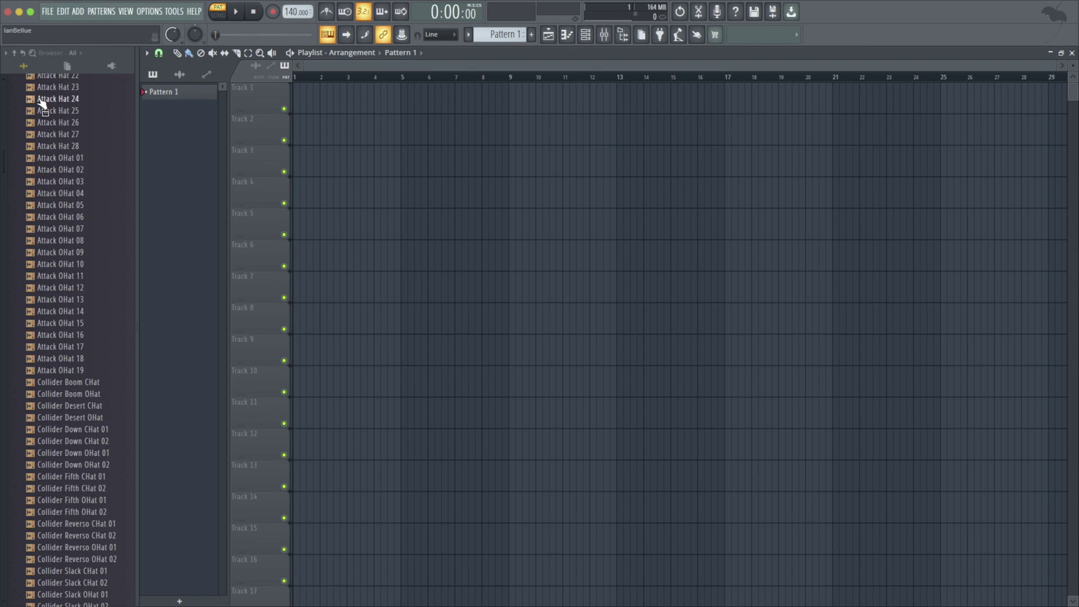
pyautogui.click(15, 54)
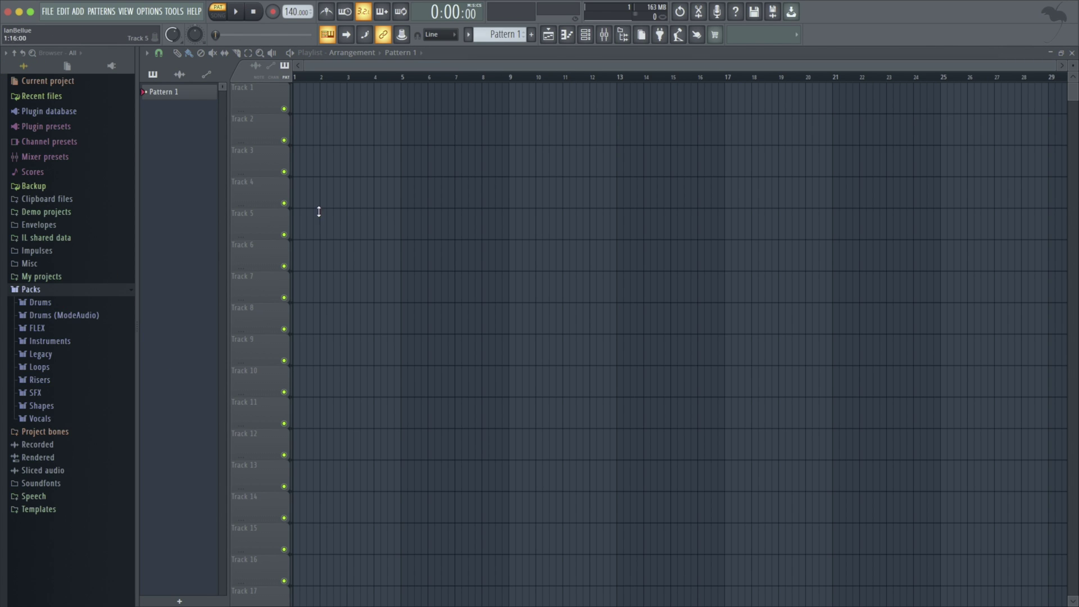
# Step: Load Attack Kick 46 from Drums (ModeAudio) > Kicks into the first channel-rack channel
pyautogui.click(596, 40)
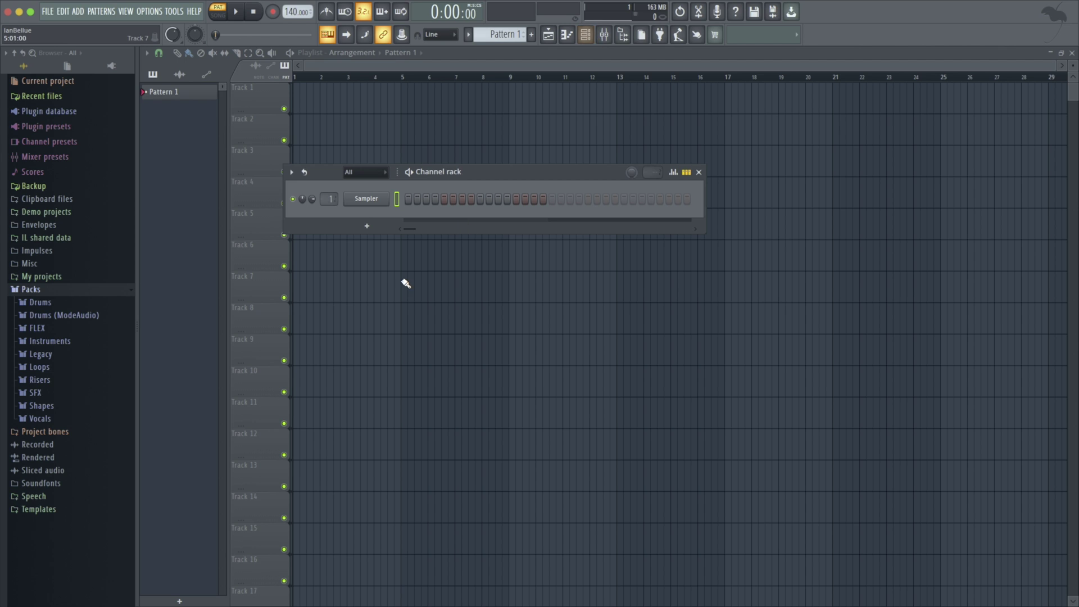
pyautogui.click(51, 316)
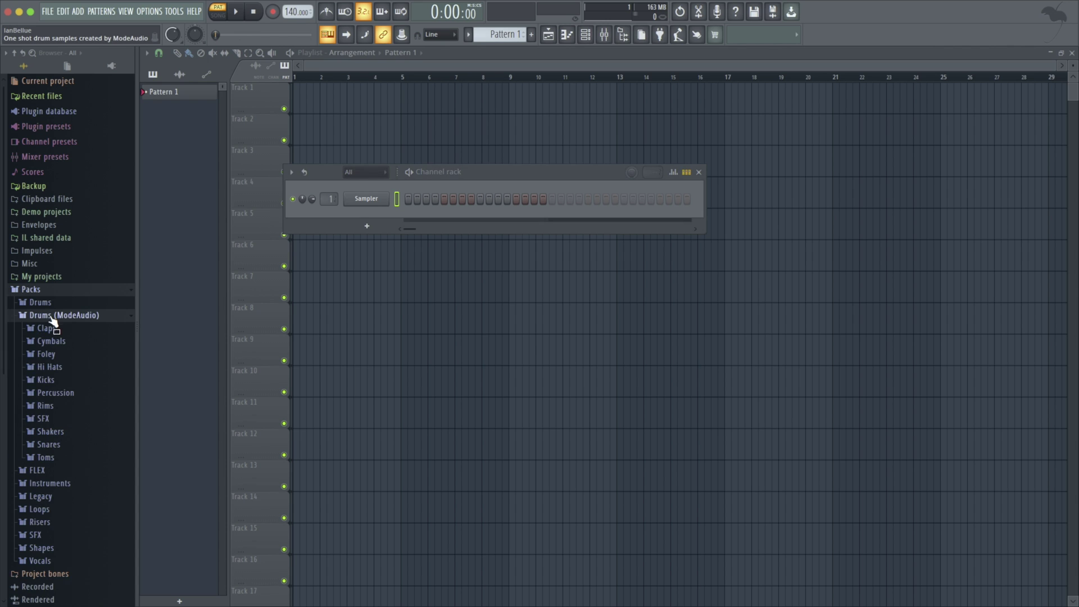
pyautogui.click(46, 381)
pyautogui.scroll(-6, 66, 436)
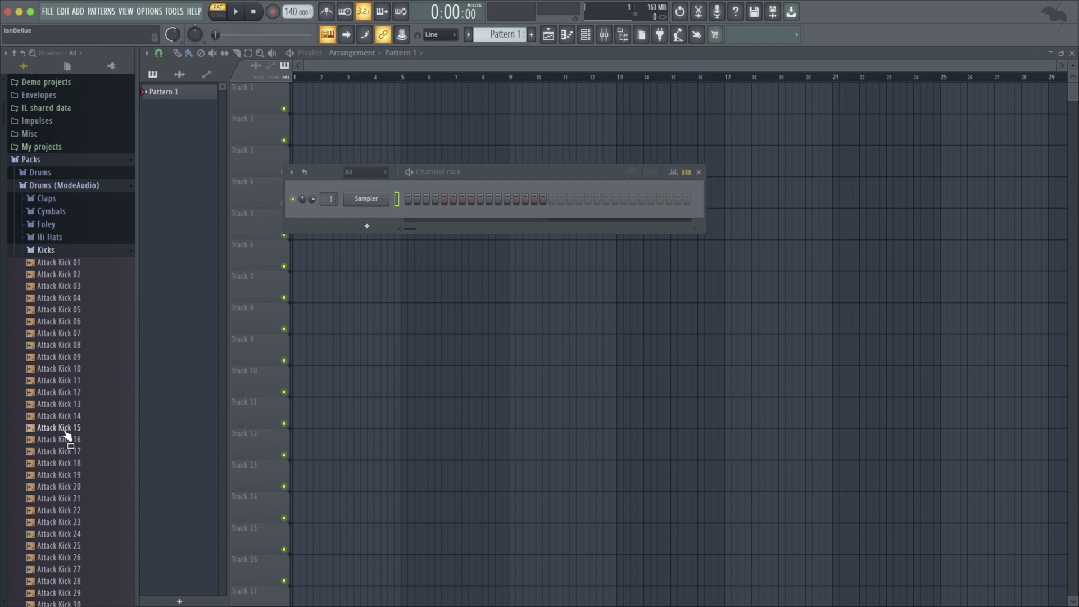
pyautogui.scroll(-7, 67, 436)
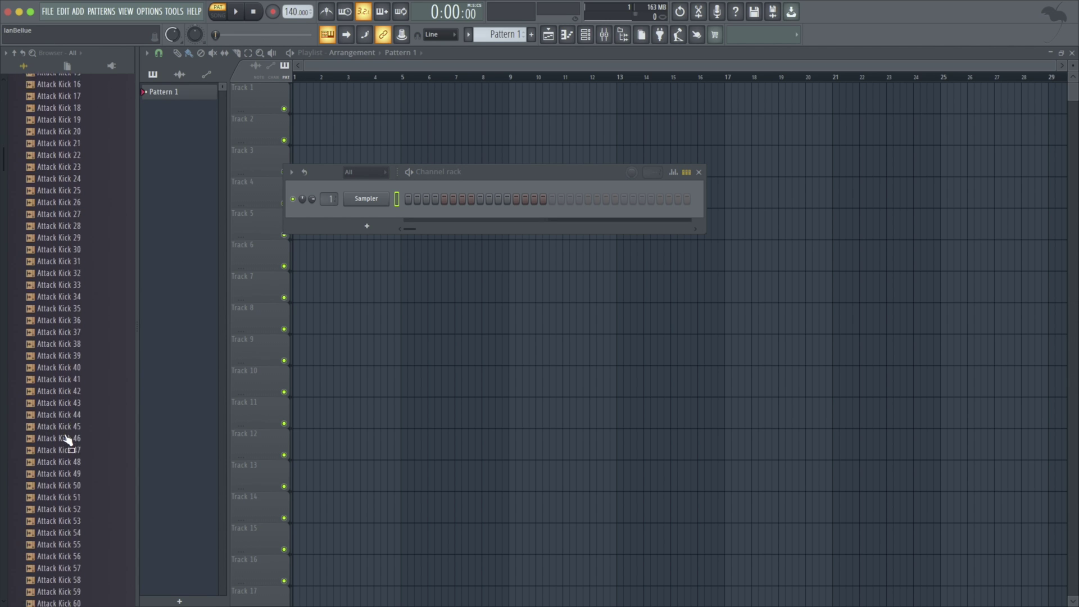
pyautogui.scroll(-4, 66, 439)
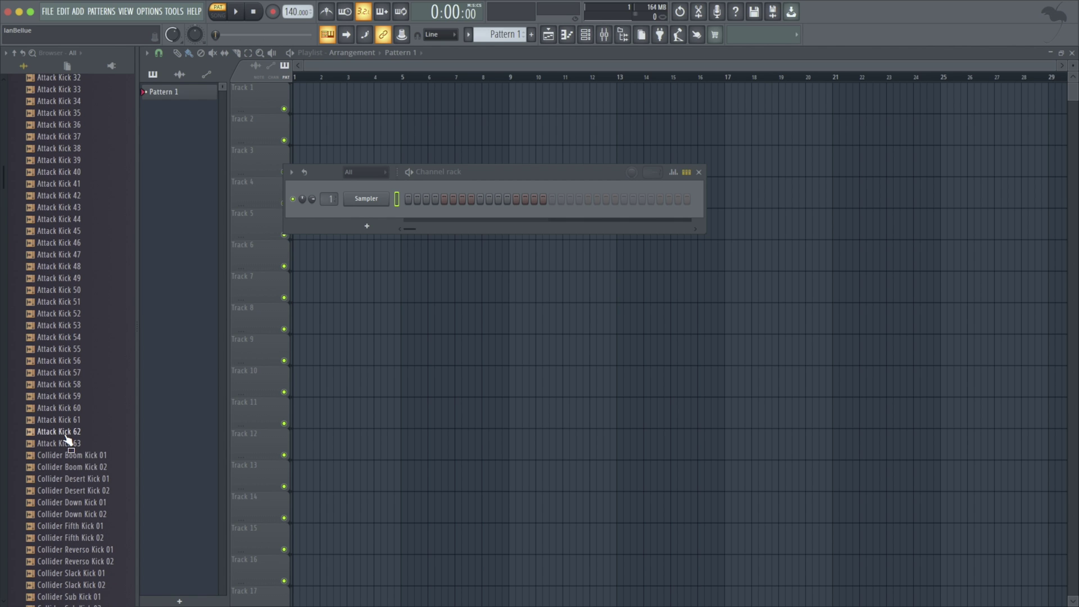
pyautogui.scroll(2, 66, 439)
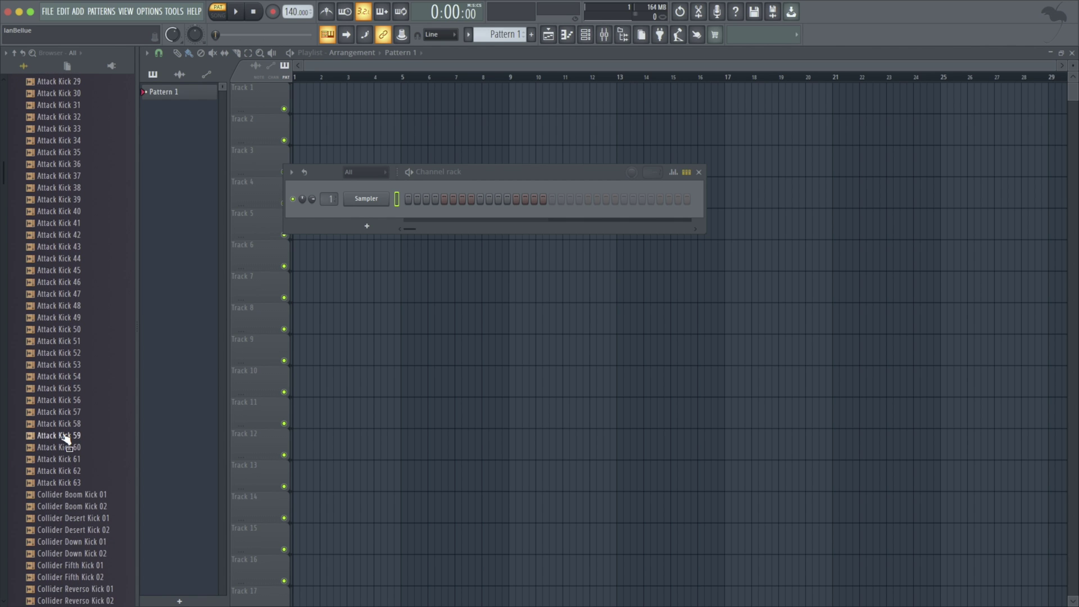
pyautogui.scroll(7, 66, 439)
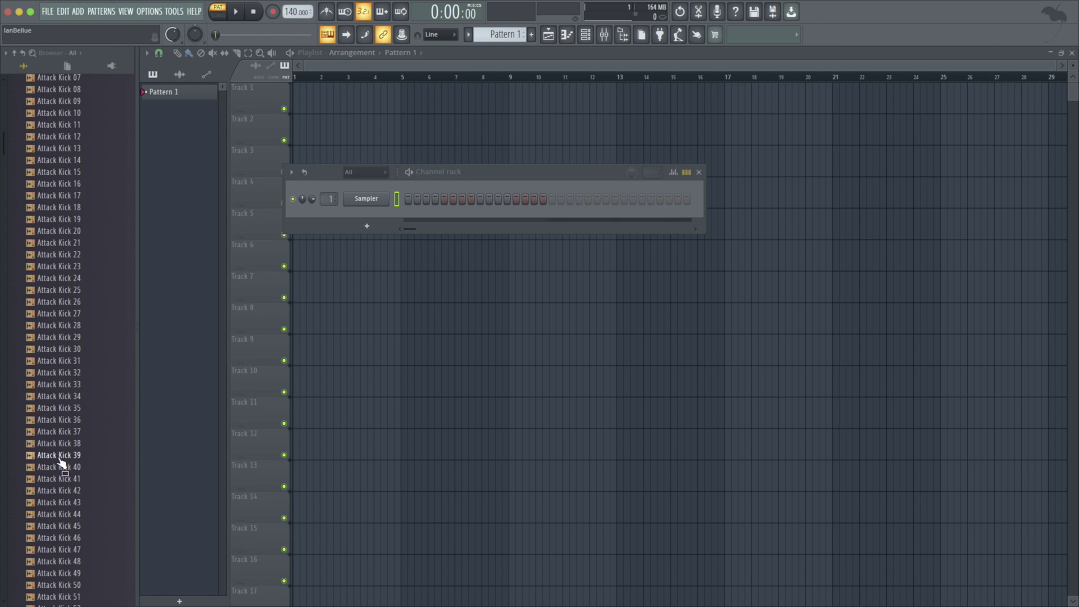
pyautogui.scroll(-2, 67, 468)
pyautogui.moveTo(56, 460); pyautogui.dragTo(378, 201)
# Step: Add Hyper DoubleBarrel Rim from the Rims folder as a second channel and place a rim step
pyautogui.scroll(10, 51, 225)
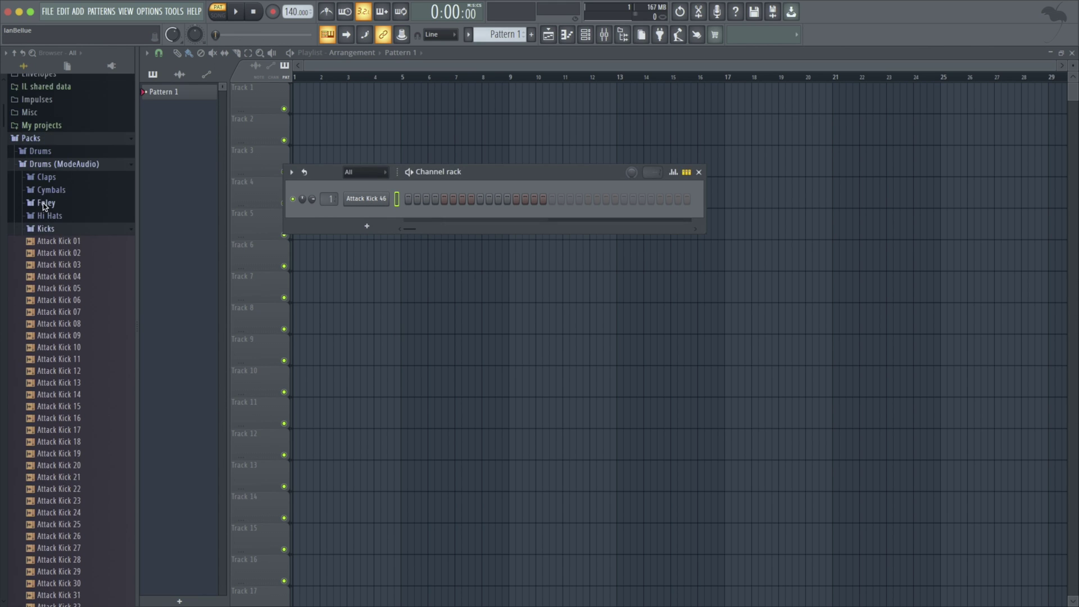
pyautogui.click(62, 394)
pyautogui.scroll(-8, 56, 400)
pyautogui.moveTo(48, 410); pyautogui.dragTo(343, 217)
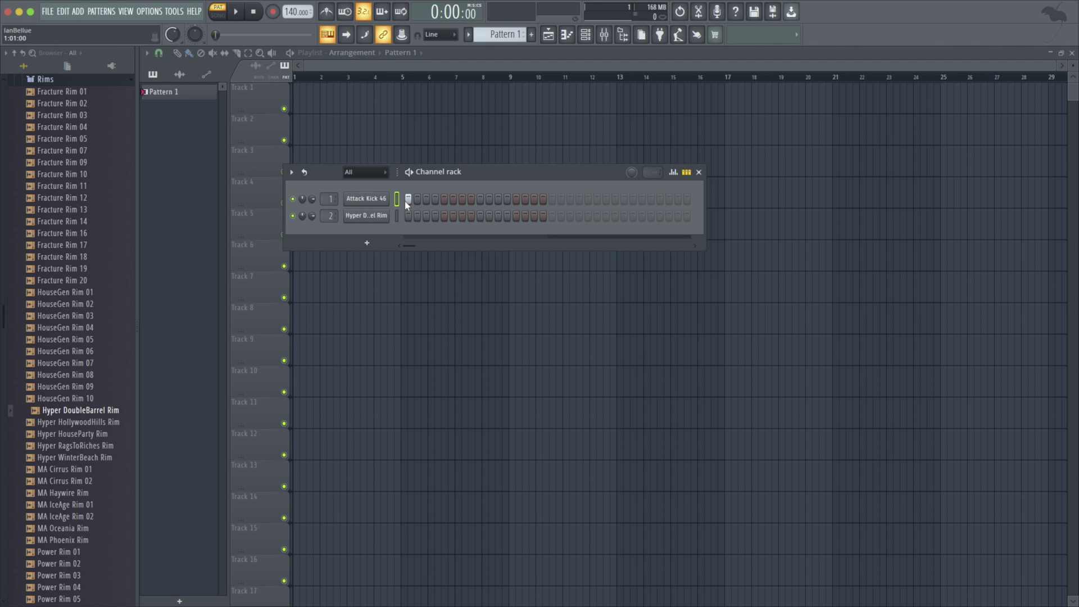
pyautogui.click(479, 217)
# Step: Audition Downstream, Fracture, HouseGen and Hyper GoldenDays samples in the Hi Hats folder
pyautogui.click(64, 81)
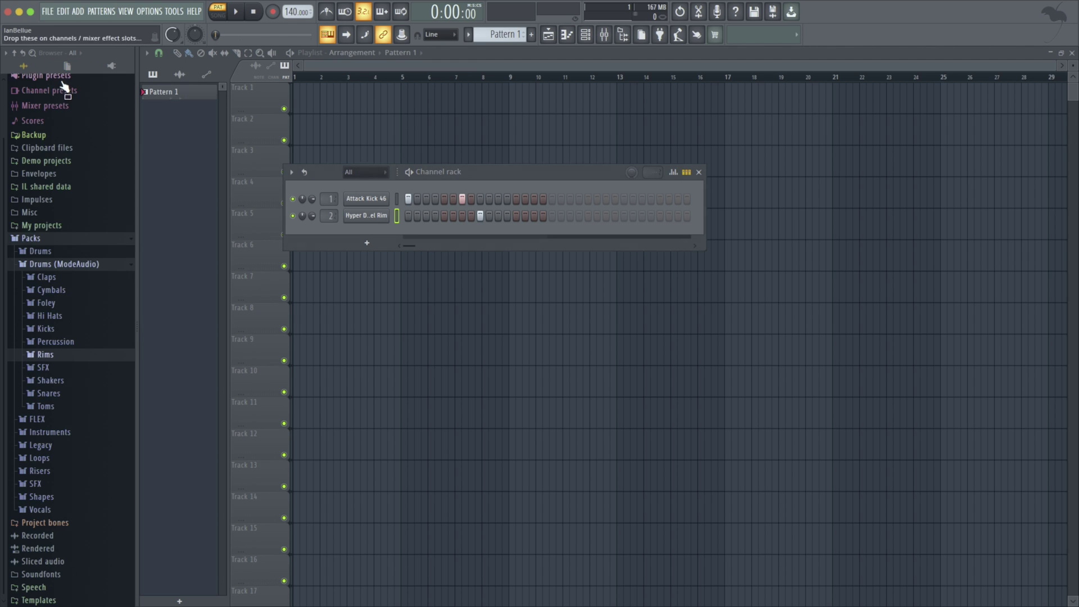
pyautogui.click(47, 315)
pyautogui.scroll(-8, 49, 321)
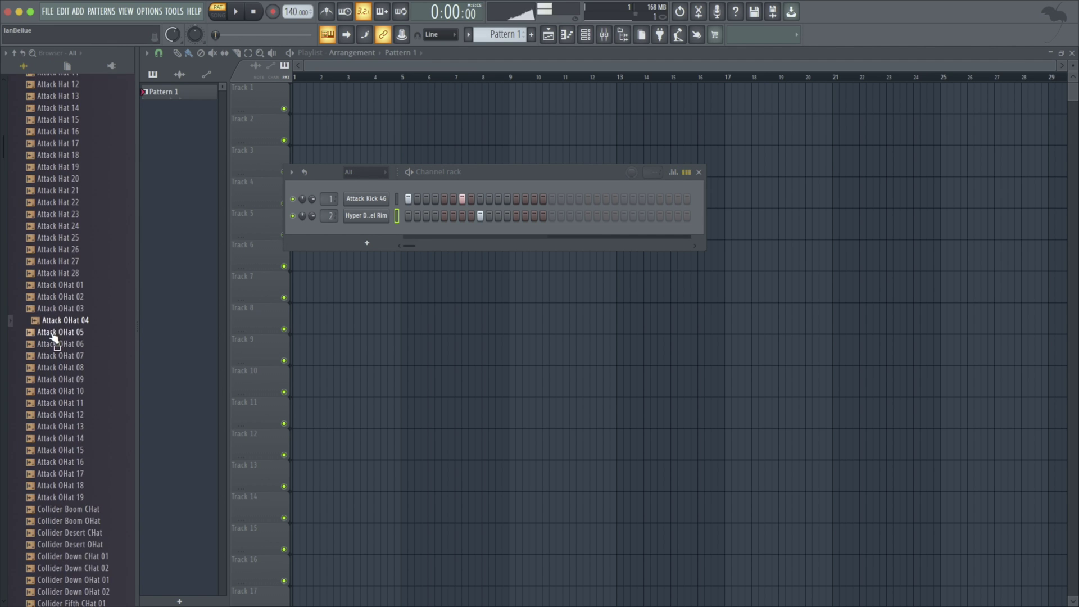
pyautogui.scroll(-10, 51, 333)
pyautogui.scroll(-7, 54, 334)
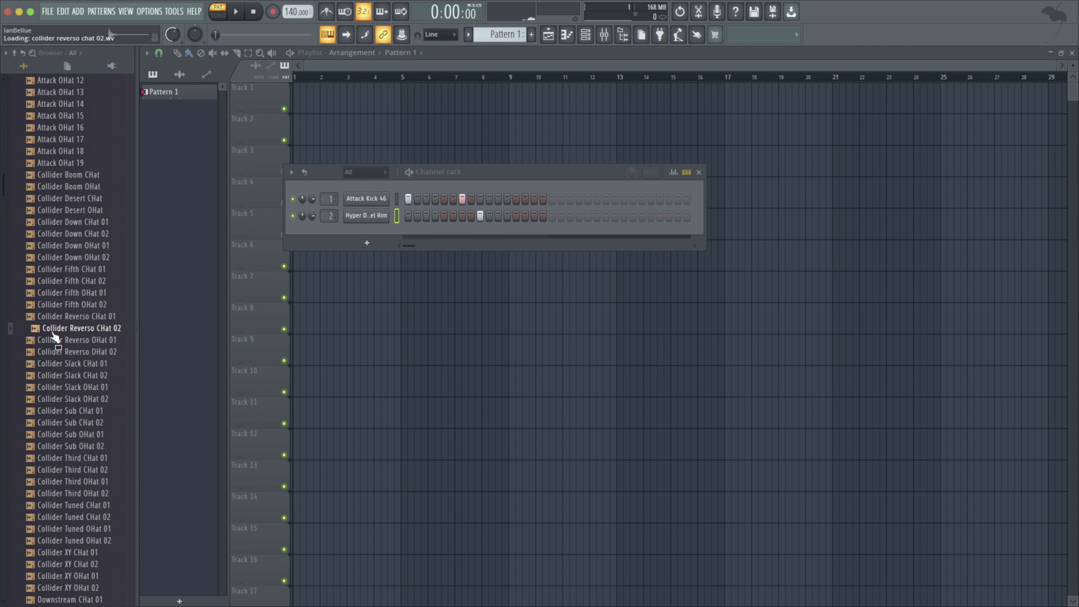
pyautogui.click(55, 336)
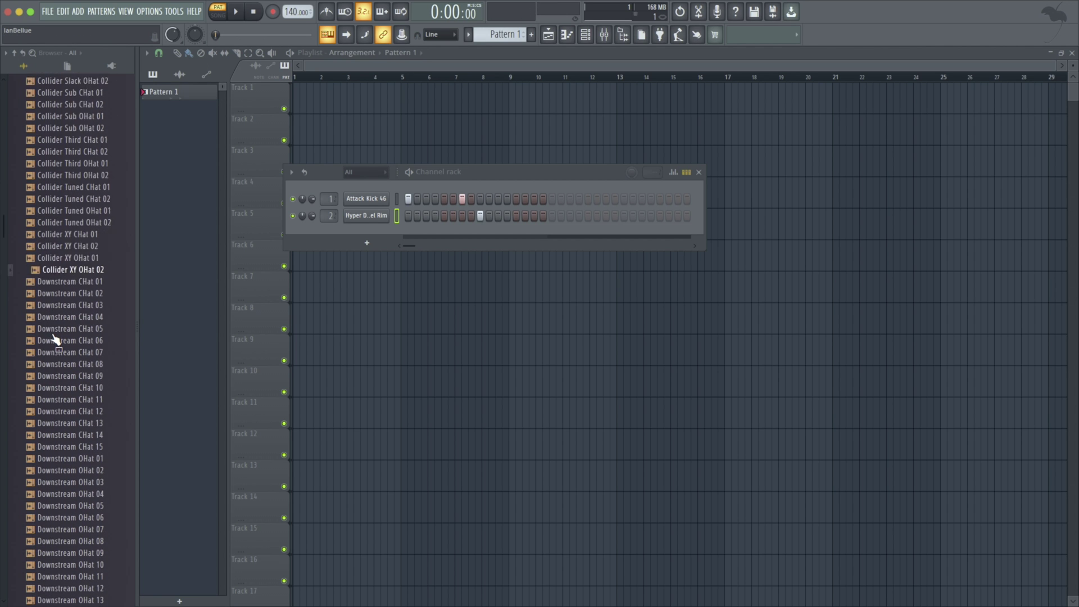
pyautogui.scroll(-5, 55, 340)
pyautogui.click(56, 345)
pyautogui.scroll(-4, 55, 346)
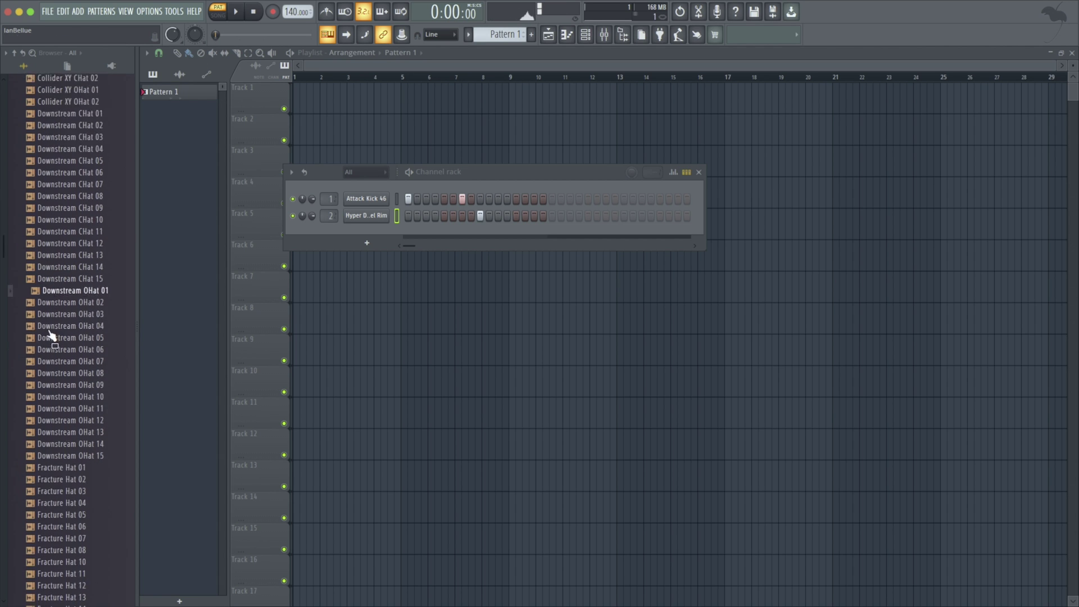
pyautogui.click(54, 335)
pyautogui.click(69, 428)
pyautogui.scroll(-1, 70, 432)
pyautogui.scroll(-3, 70, 432)
pyautogui.click(67, 431)
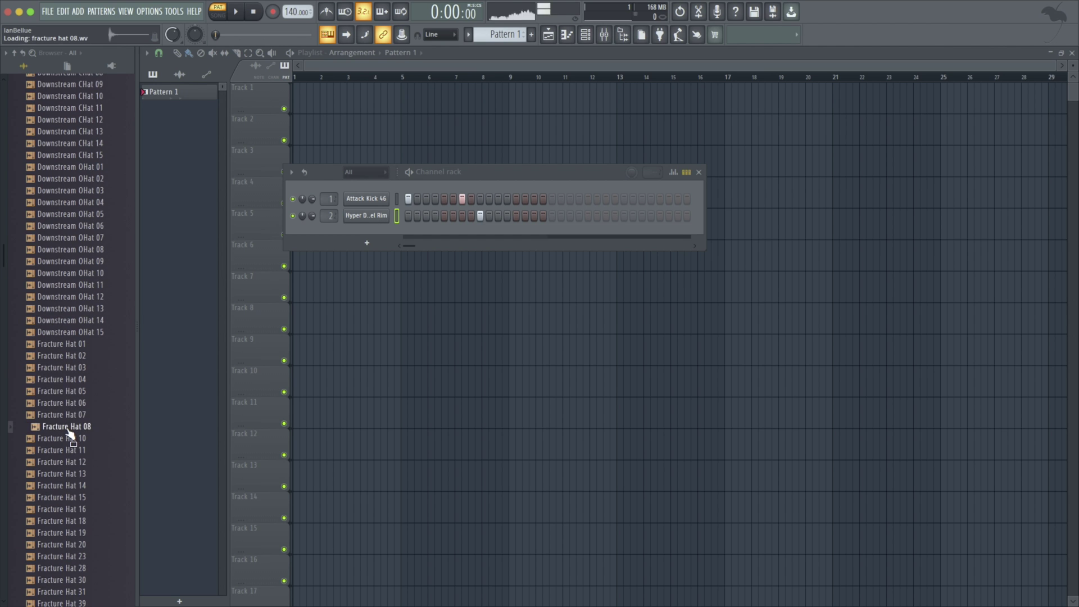
pyautogui.scroll(-4, 61, 506)
pyautogui.click(53, 550)
pyautogui.scroll(-5, 56, 551)
pyautogui.scroll(-1, 66, 551)
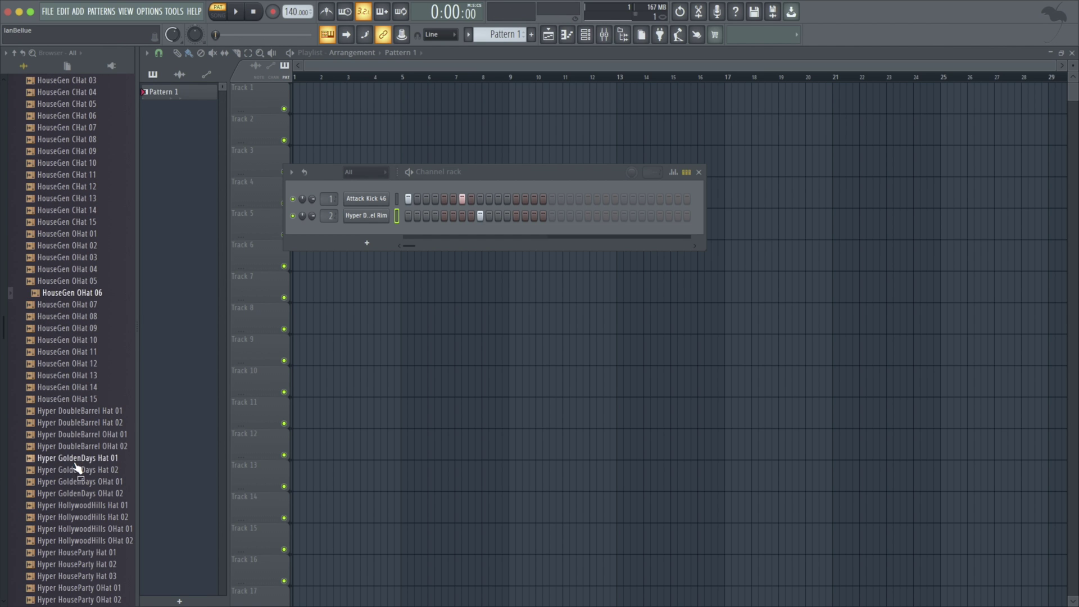
pyautogui.click(72, 470)
pyautogui.click(73, 482)
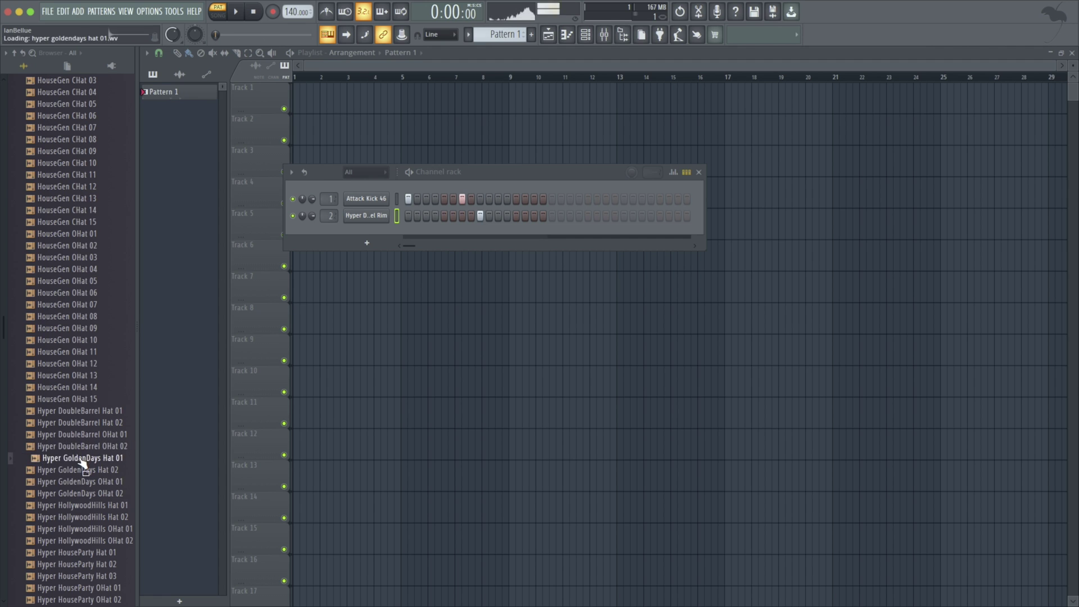
# Step: Add GoldenDays OHat 01 and HollywoodHills Hat 01 channels, kick and rim hits, and Pattern 1 on Track 1
pyautogui.moveTo(80, 482); pyautogui.dragTo(383, 238)
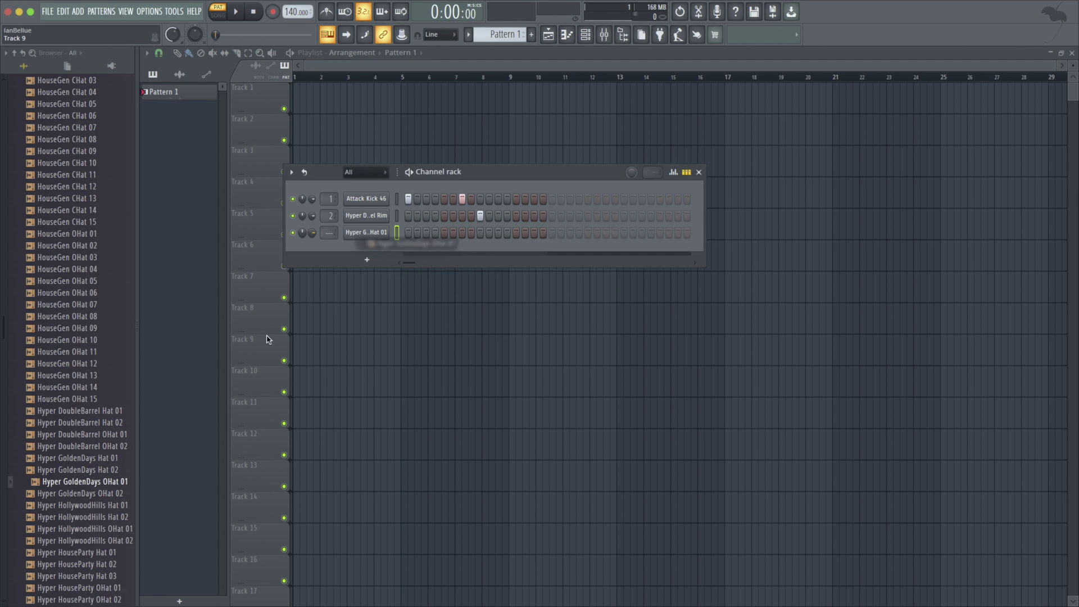
pyautogui.moveTo(104, 506); pyautogui.dragTo(330, 249)
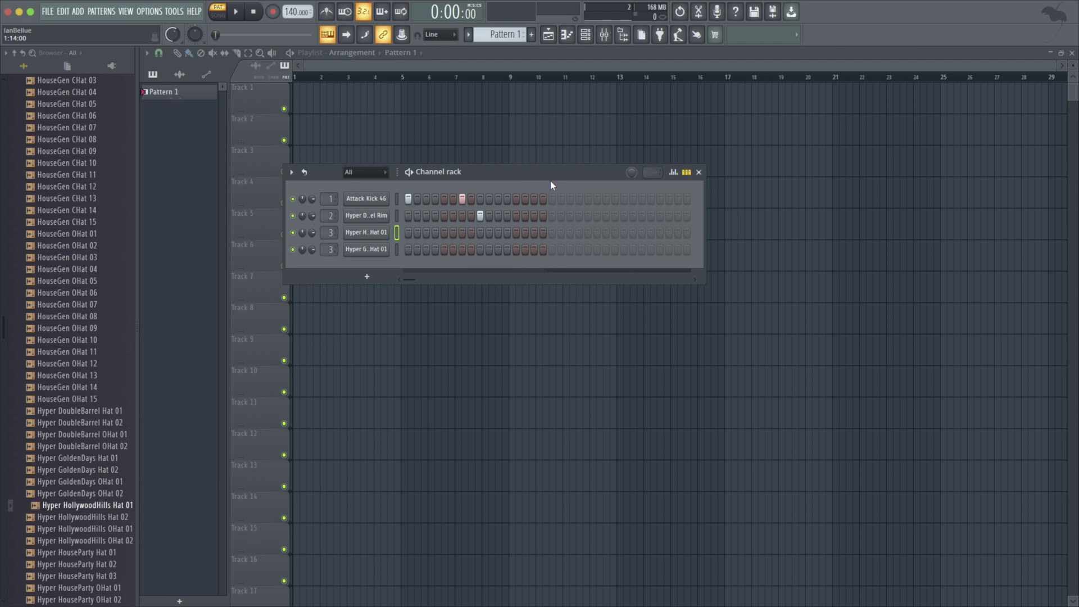
pyautogui.click(588, 199)
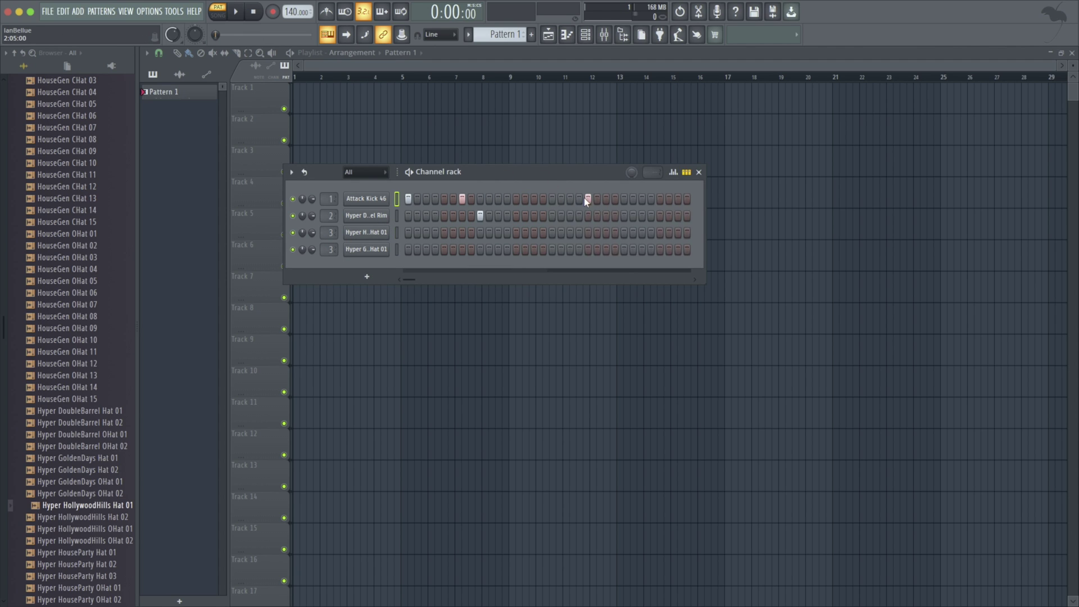
pyautogui.click(624, 216)
pyautogui.moveTo(705, 230)
pyautogui.mouseDown()
pyautogui.moveTo(1060, 230)
pyautogui.moveTo(707, 230)
pyautogui.mouseUp()
pyautogui.click(304, 99)
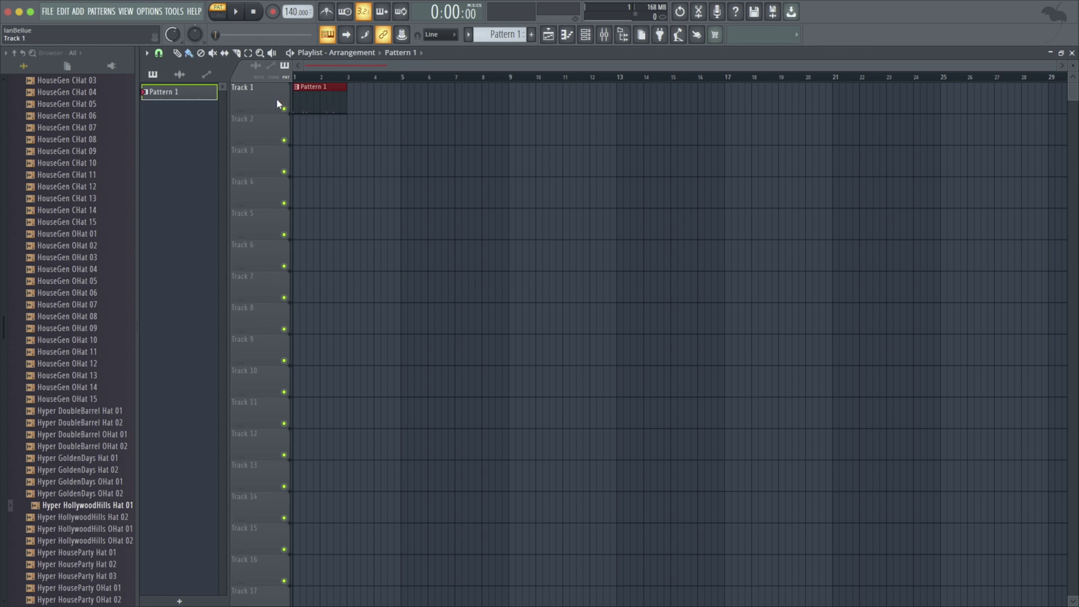
# Step: Play the whole arrangement and add a second Pattern 1 clip at bar 3
pyautogui.press('l')
pyautogui.press('space')
pyautogui.click(354, 108)
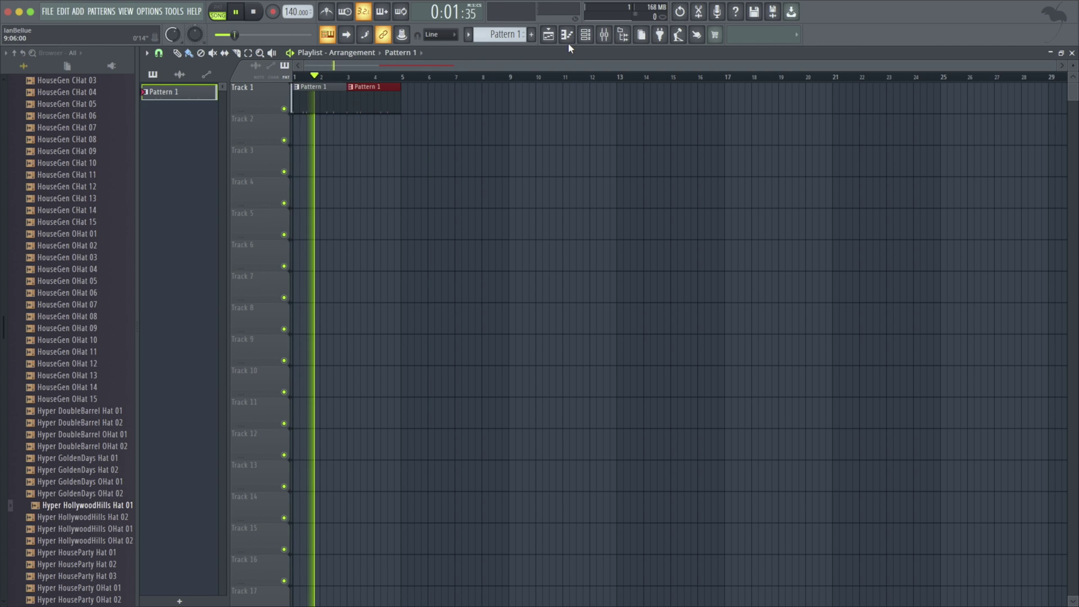
pyautogui.click(596, 38)
pyautogui.press('space')
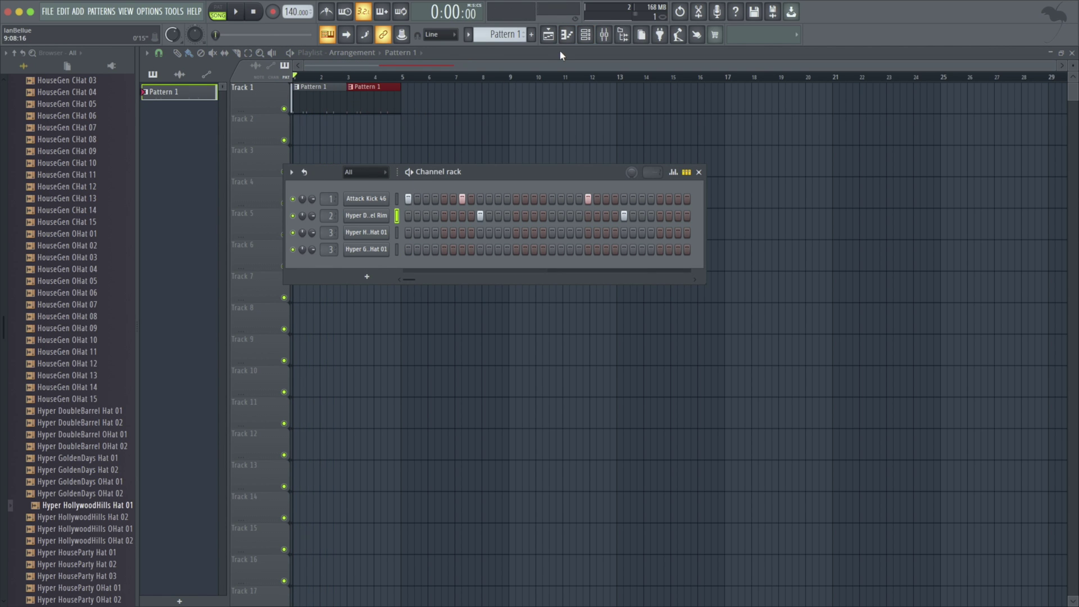
# Step: Create Pattern 2, lower the Insert 3 fader, and place a Pattern 2 clip at bar 3 of Track 2
pyautogui.click(533, 36)
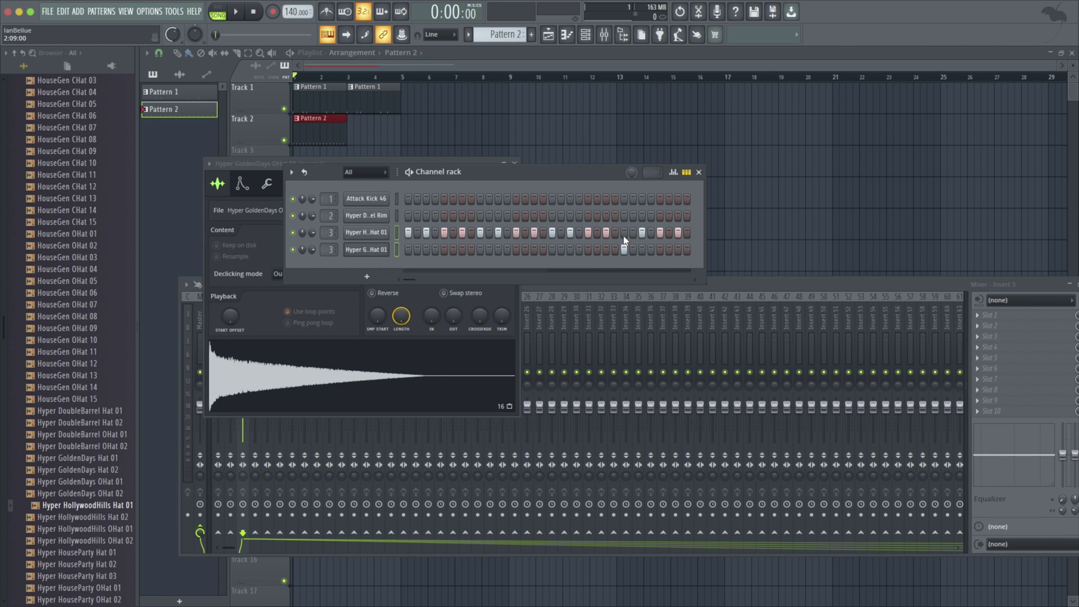
pyautogui.press('space')
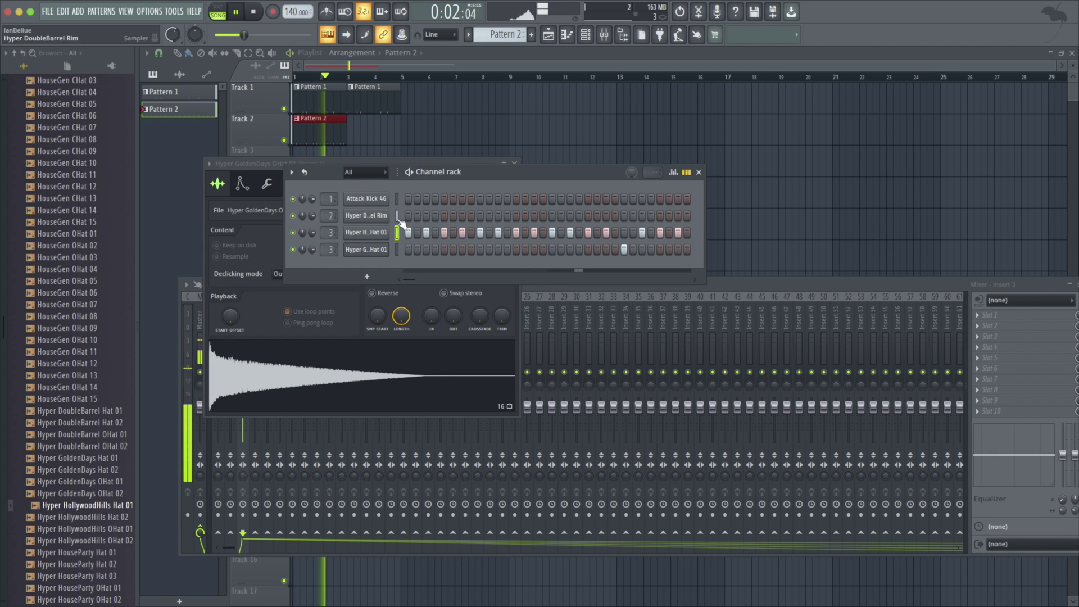
pyautogui.click(716, 291)
pyautogui.moveTo(243, 405); pyautogui.dragTo(243, 419)
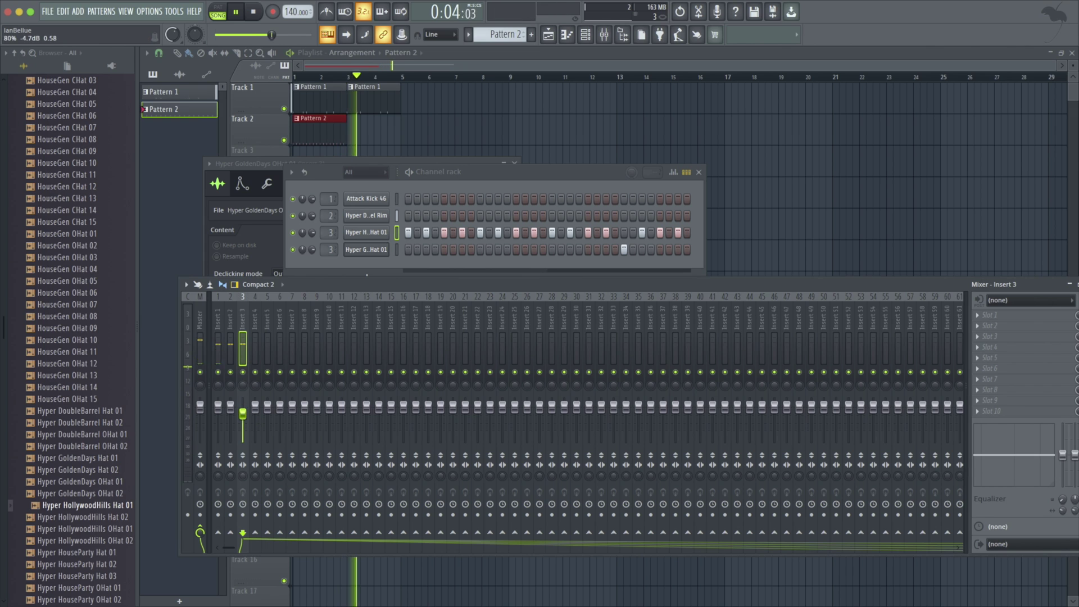
pyautogui.click(355, 136)
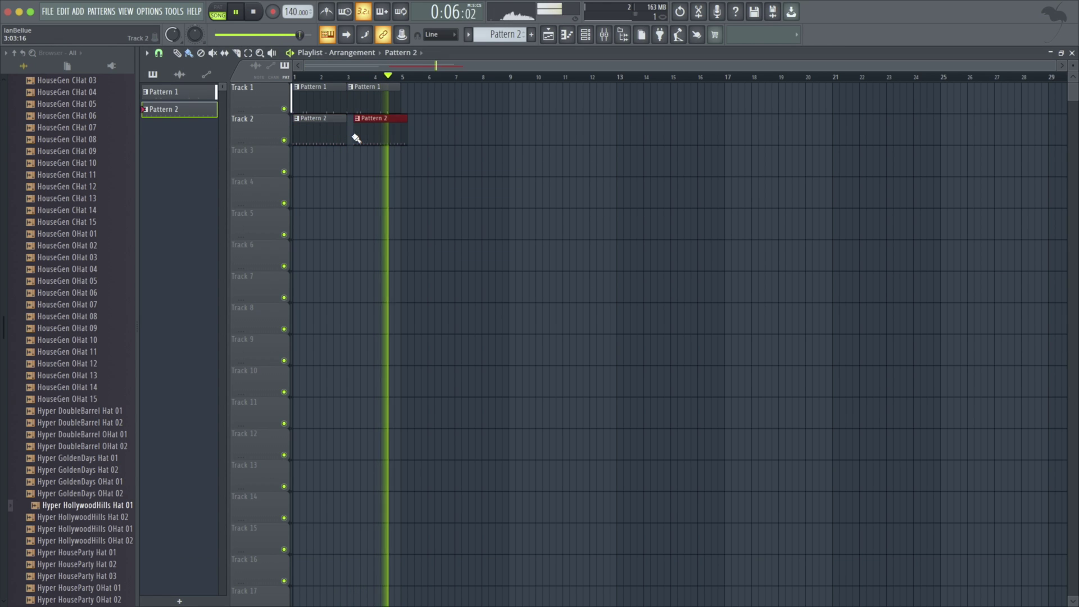
pyautogui.moveTo(355, 136); pyautogui.dragTo(357, 133)
pyautogui.press('space')
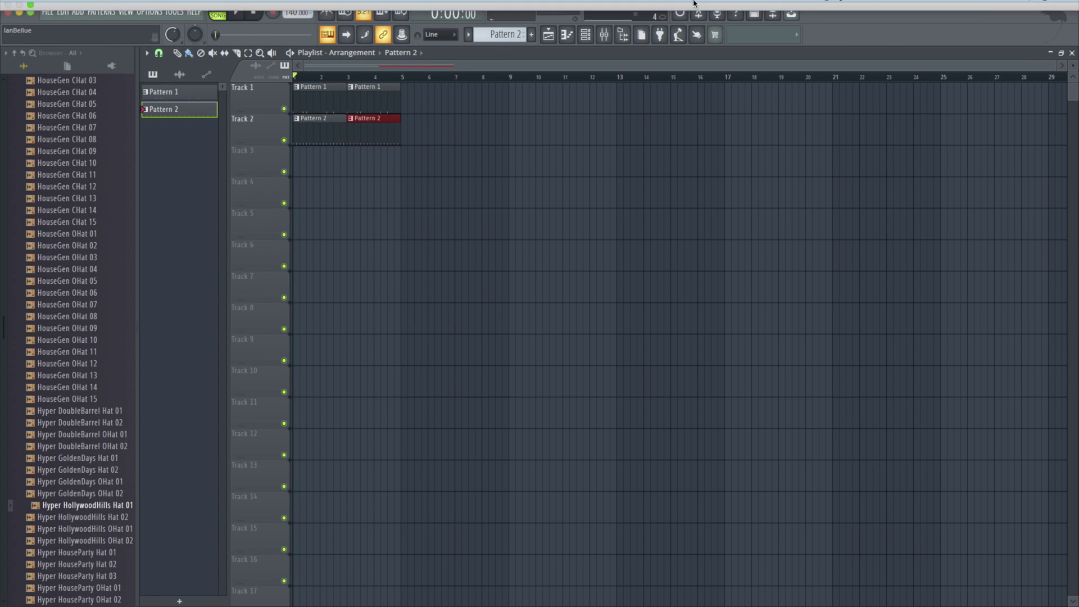
# Step: Hide the mixer to return to the playlist and bring up the ADD plugin list
pyautogui.click(604, 35)
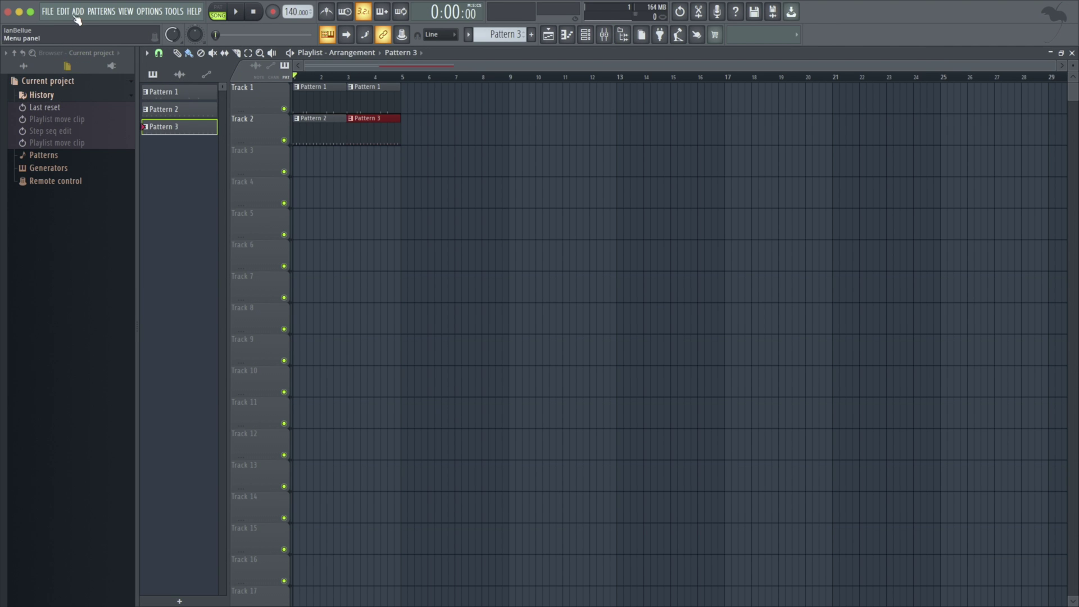
pyautogui.click(77, 14)
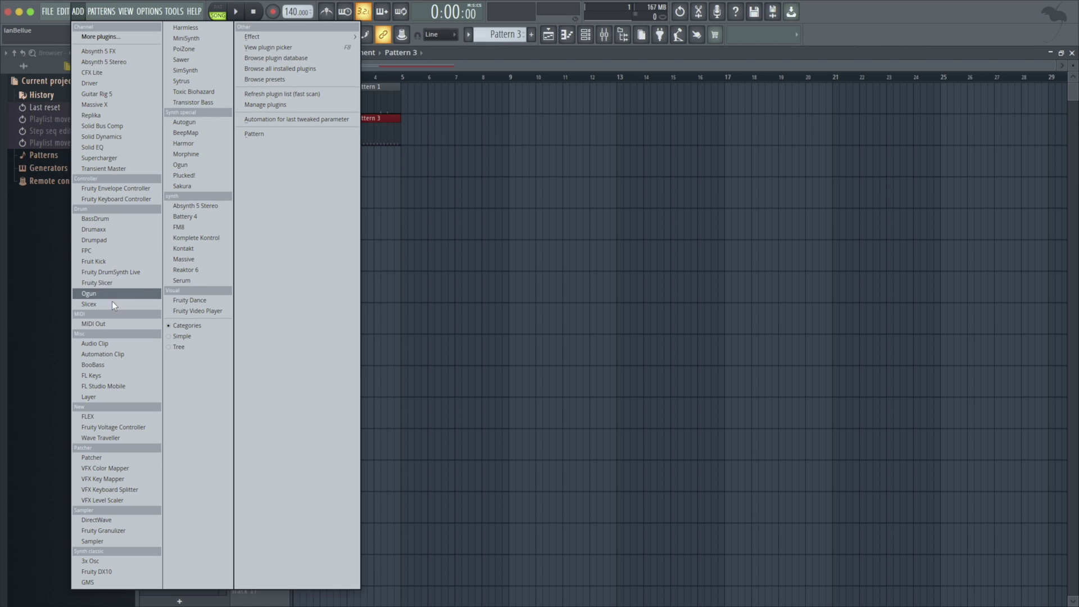
# Step: Add a FLEX synth and audition its Dystopian Lead preset with a test note
pyautogui.click(107, 419)
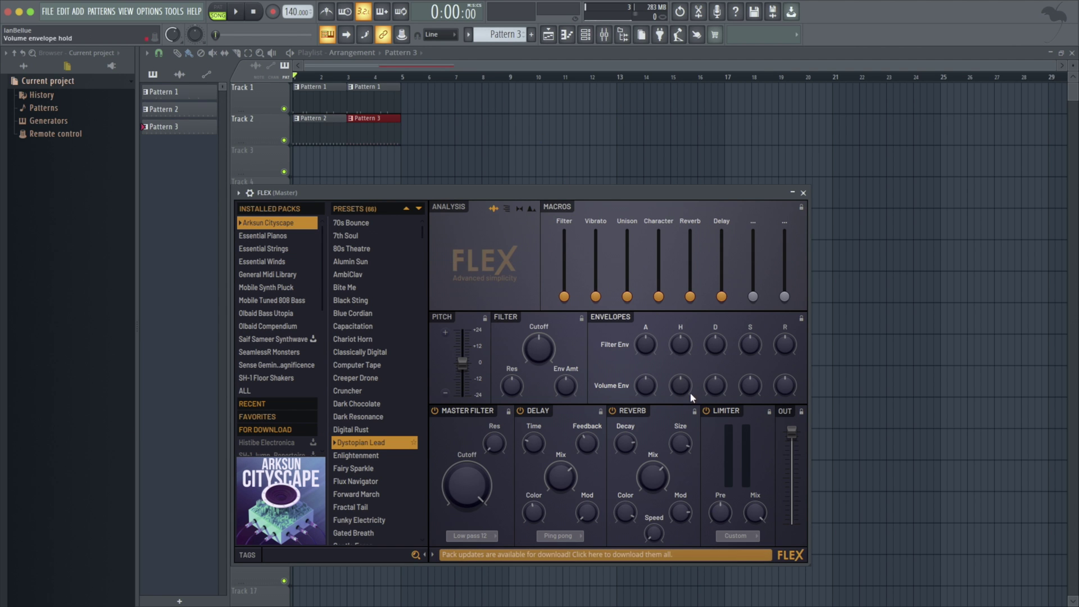
pyautogui.moveTo(530, 193); pyautogui.dragTo(618, 190)
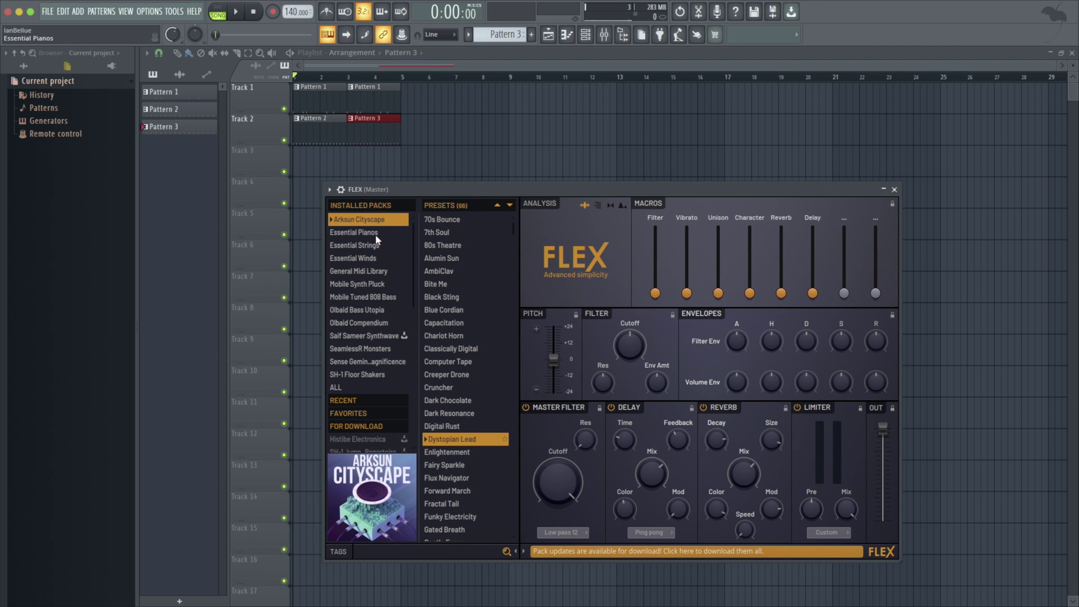
pyautogui.scroll(-2, 453, 498)
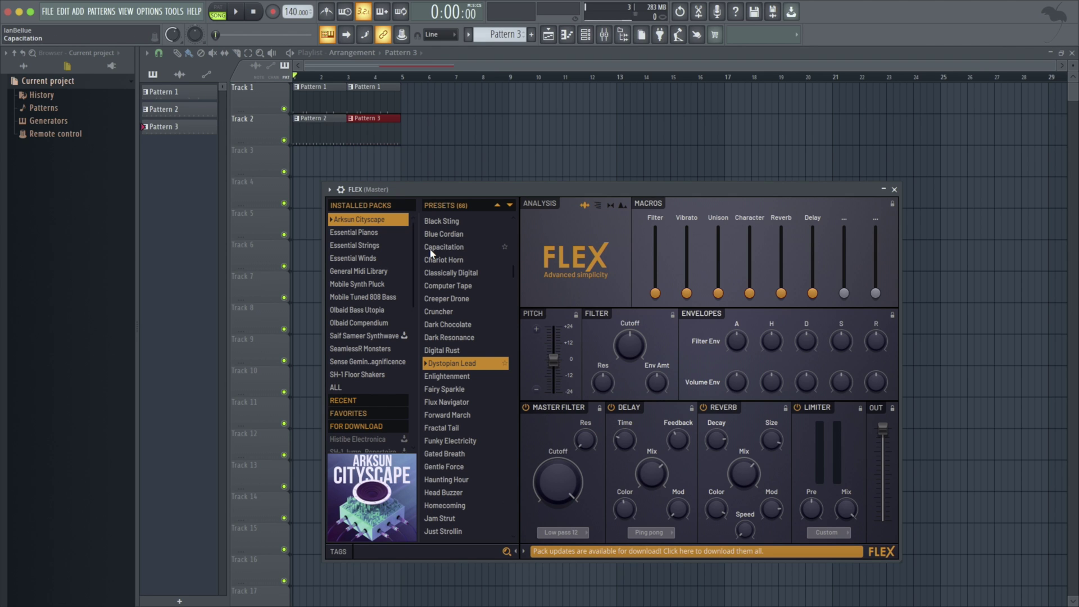
pyautogui.press('c')
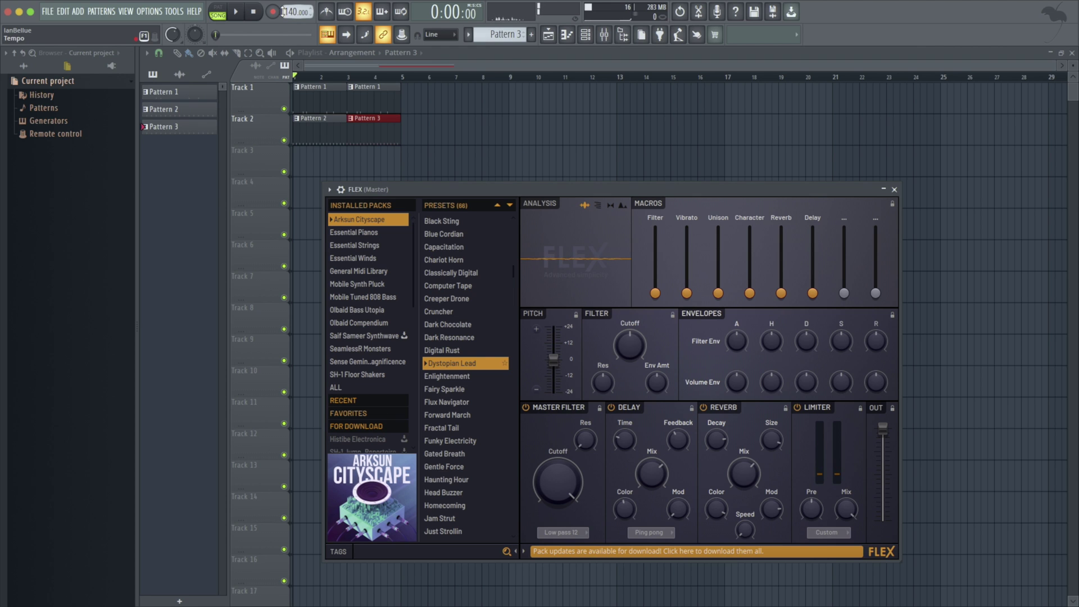
# Step: Create Pattern 4 at bar 1 of Track 3 and record a FLEX melody into it
pyautogui.click(494, 69)
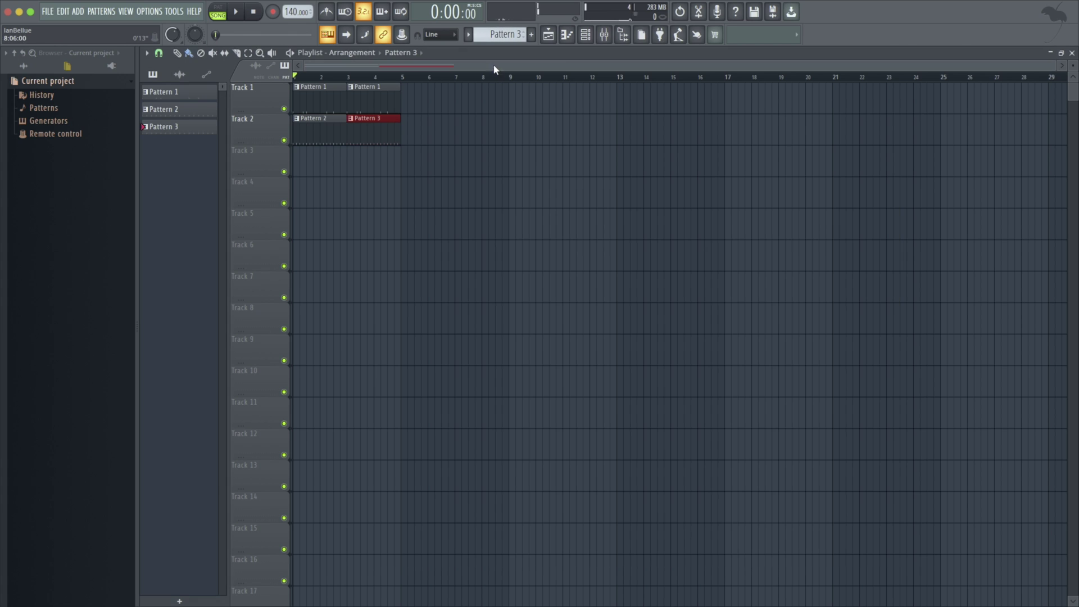
pyautogui.click(531, 35)
pyautogui.moveTo(383, 159); pyautogui.dragTo(243, 162)
pyautogui.click(271, 14)
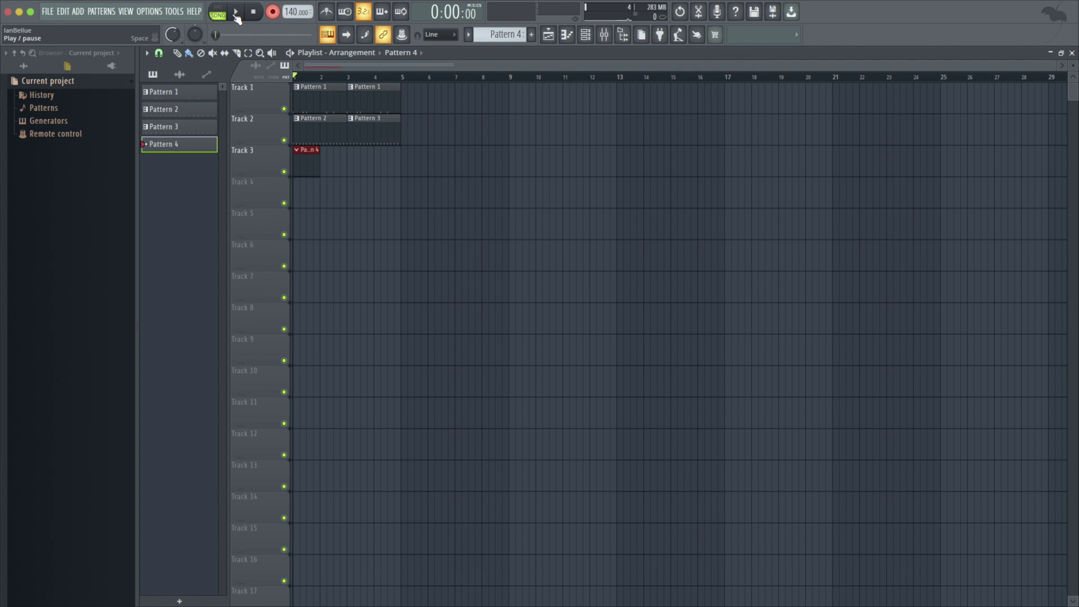
pyautogui.click(236, 14)
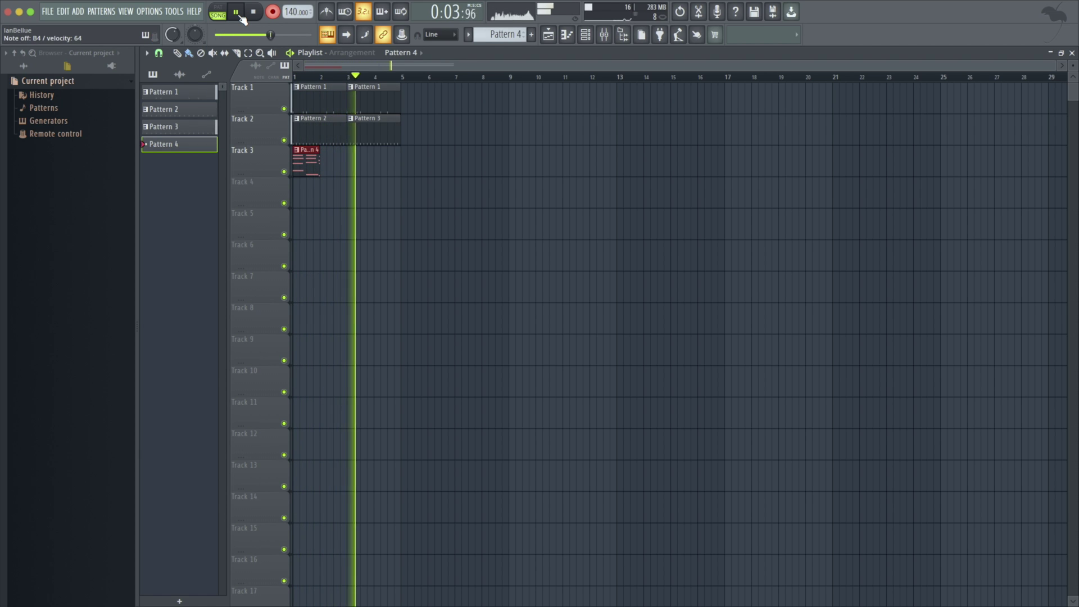
pyautogui.press('space')
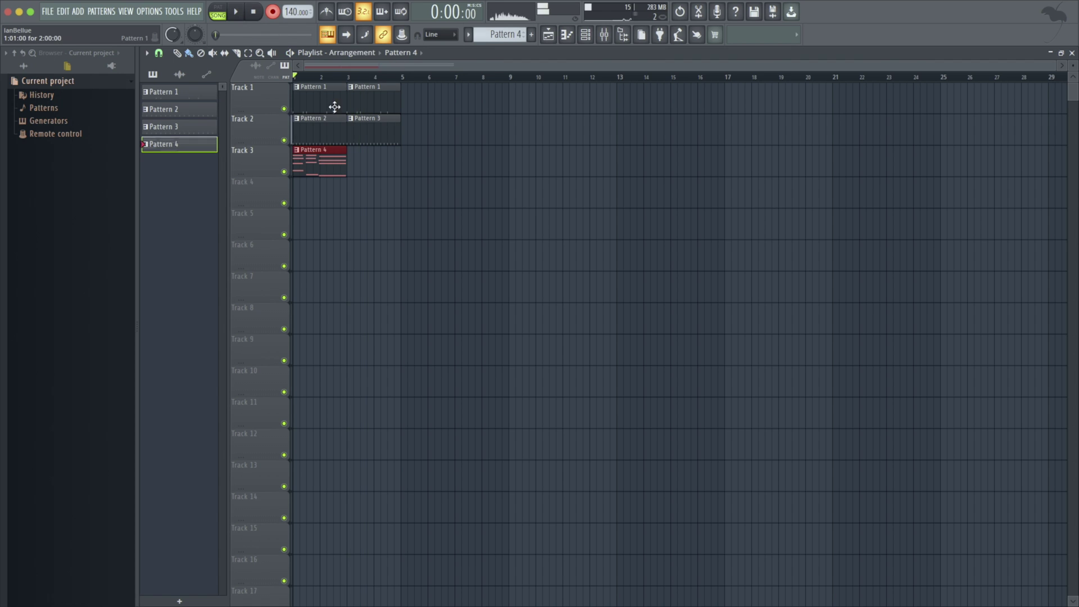
pyautogui.click(603, 34)
# Step: Lower the FLEX channel's Insert 7 mixer fader to about -5.3 dB
pyautogui.click(585, 34)
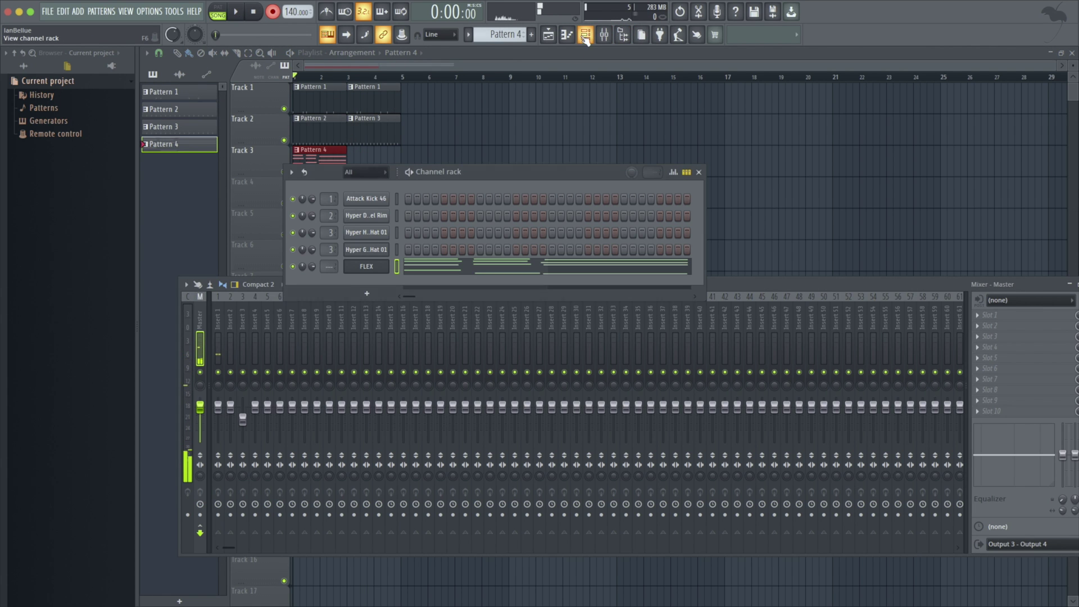
pyautogui.click(292, 346)
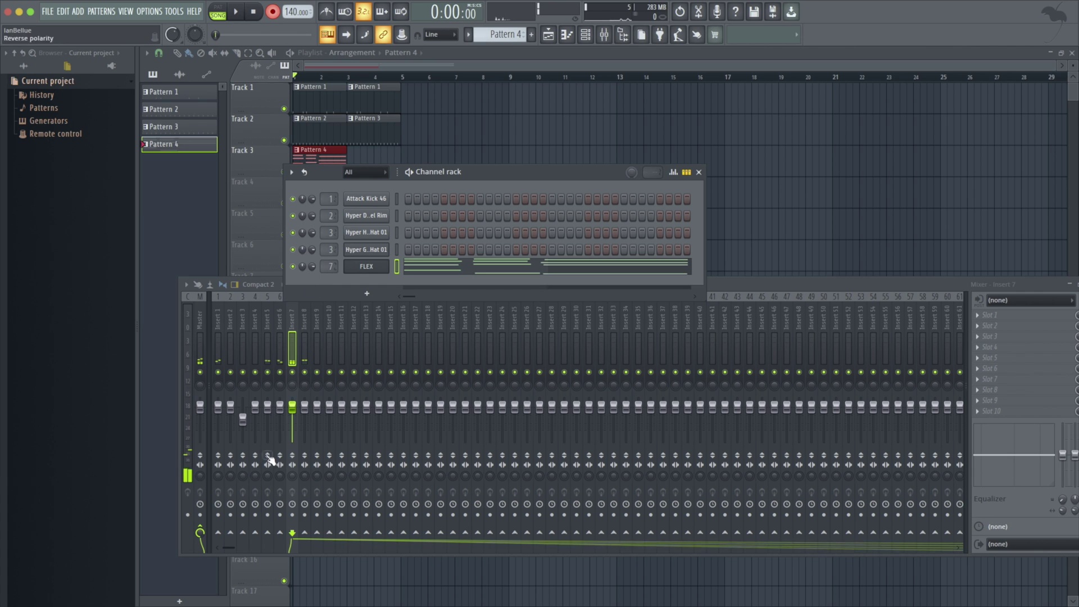
pyautogui.moveTo(293, 409); pyautogui.dragTo(292, 419)
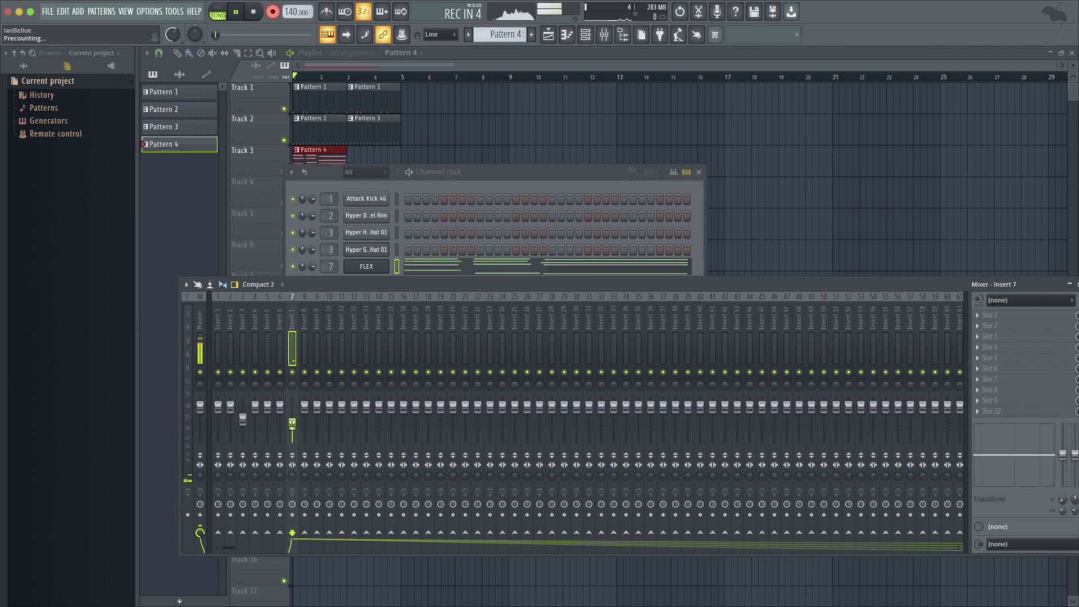
# Step: Repeat Pattern 4 at bar 3 of Track 3, then bring up the FLEX channel's options menu
pyautogui.press('space')
pyautogui.press('F12')
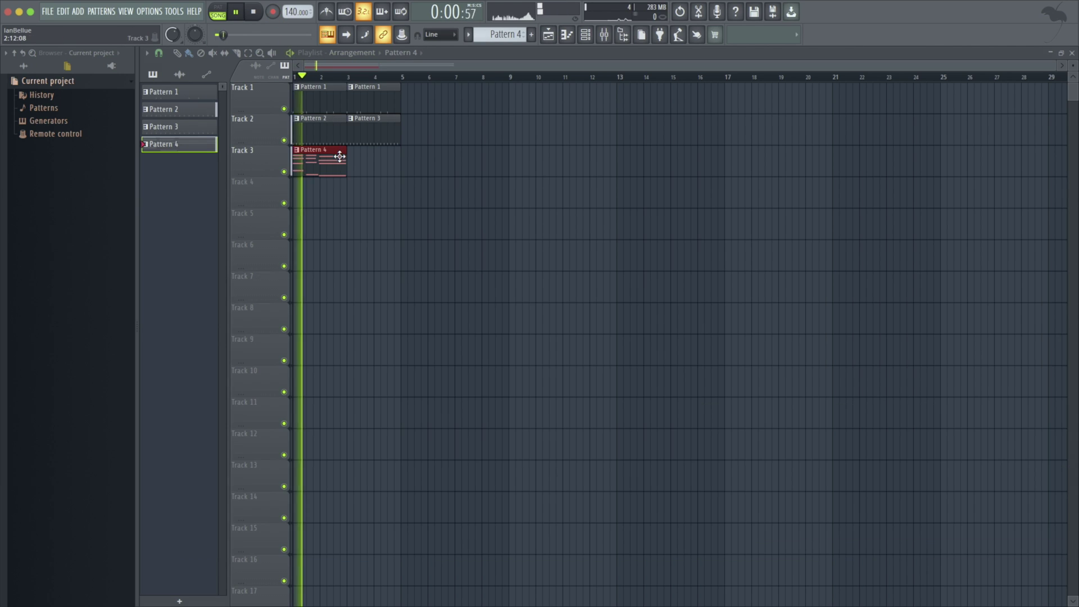
pyautogui.click(354, 161)
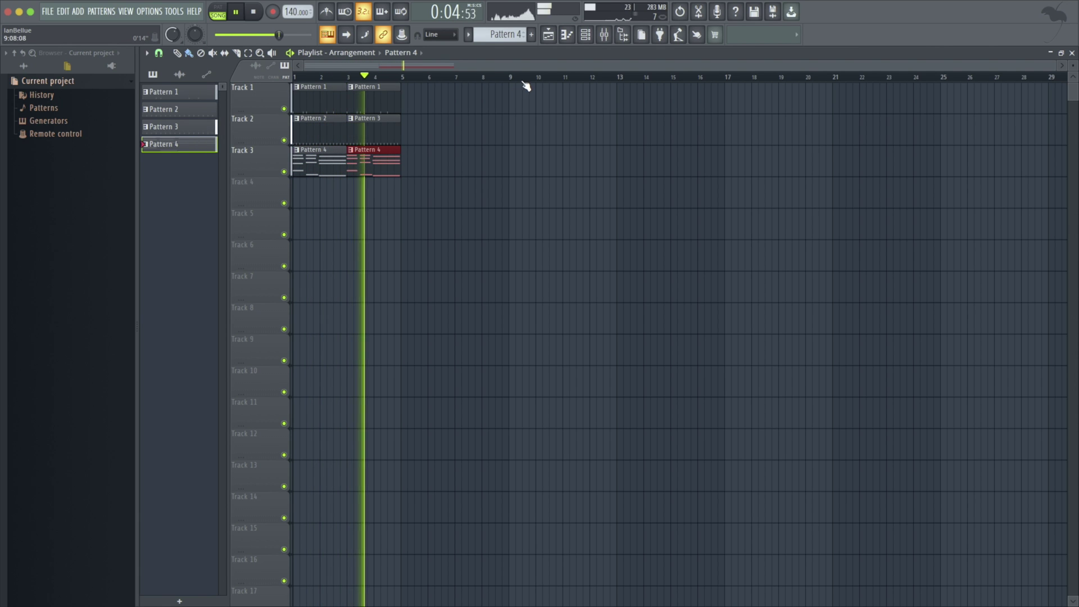
pyautogui.click(597, 43)
pyautogui.press('space')
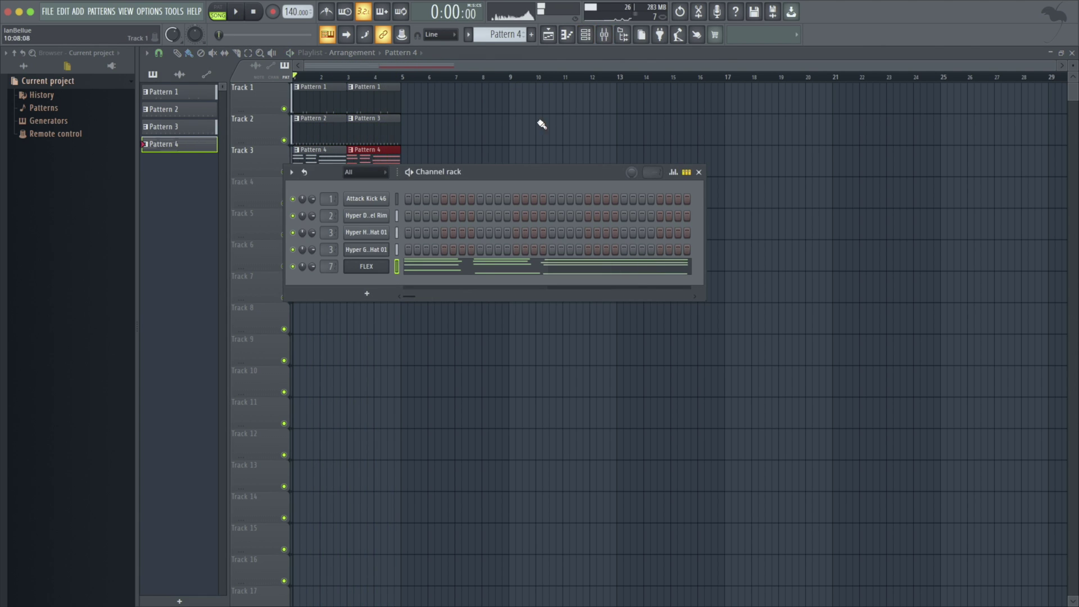
pyautogui.click(375, 270)
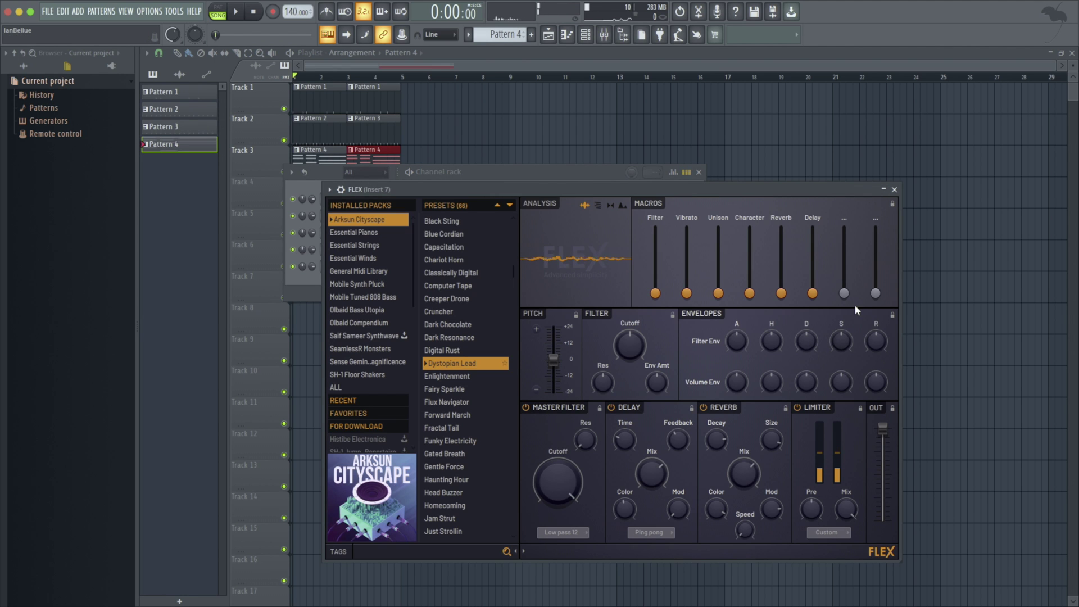
pyautogui.rightClick(364, 268)
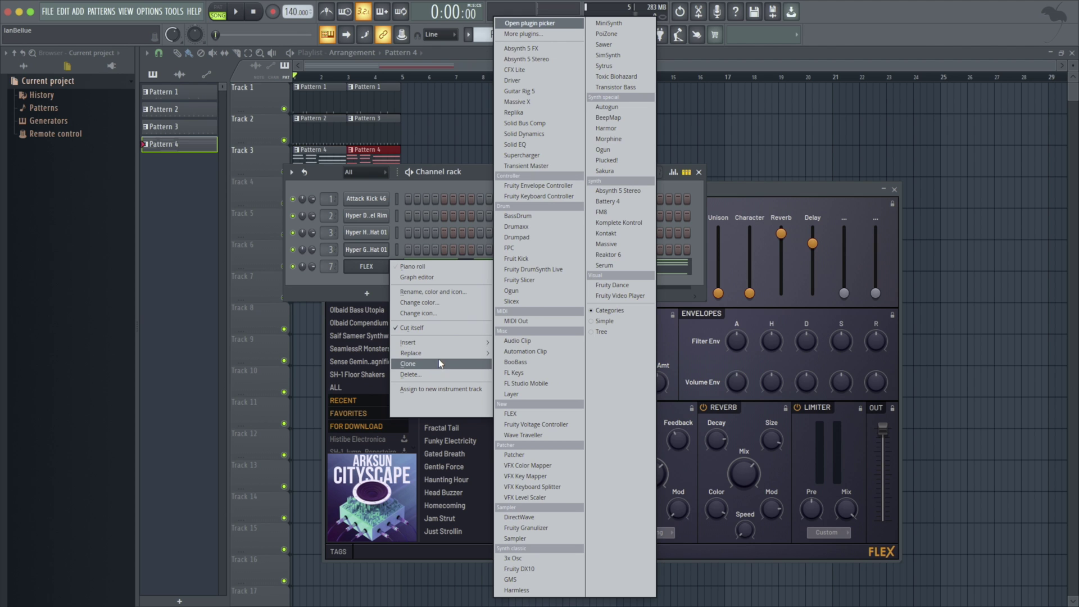
# Step: Add a Sytrus channel with the Sub bass 2 preset and a small FM amount on operator 2
pyautogui.moveTo(438, 343)
pyautogui.click(605, 66)
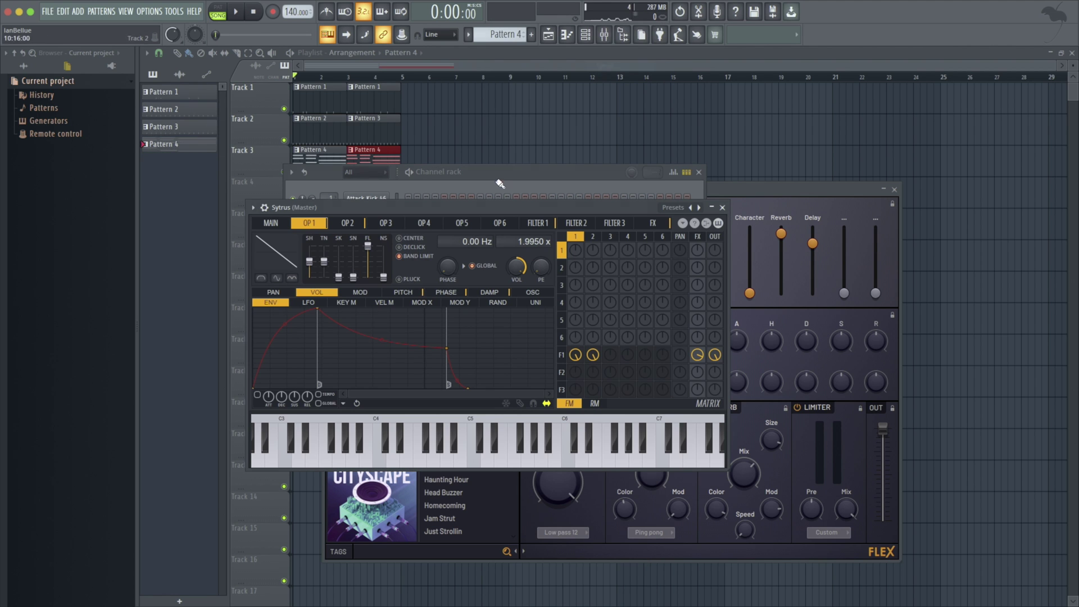
pyautogui.click(255, 208)
pyautogui.moveTo(296, 239)
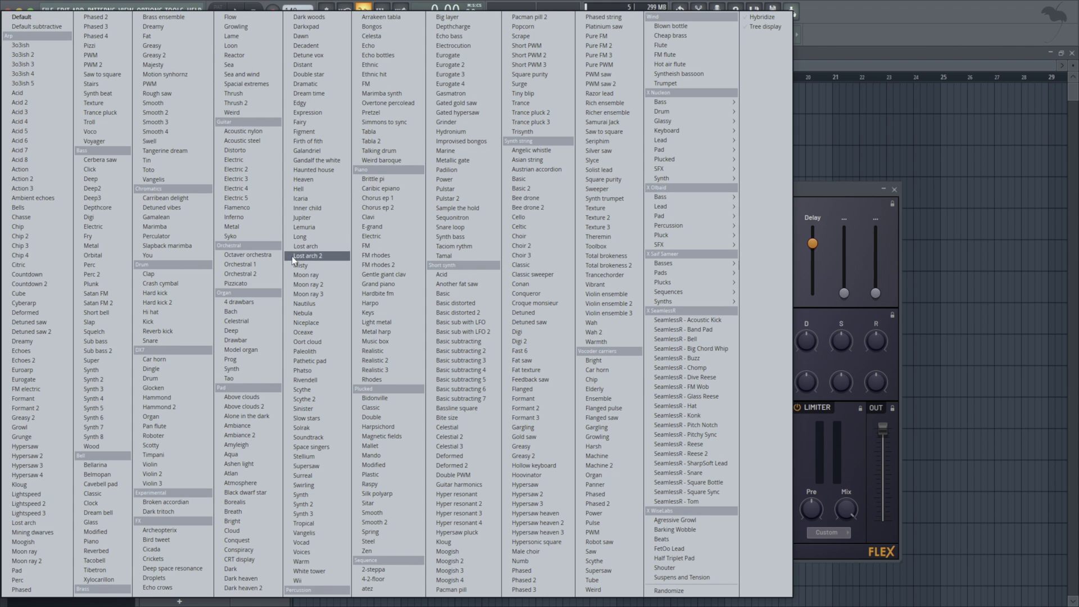
pyautogui.click(105, 351)
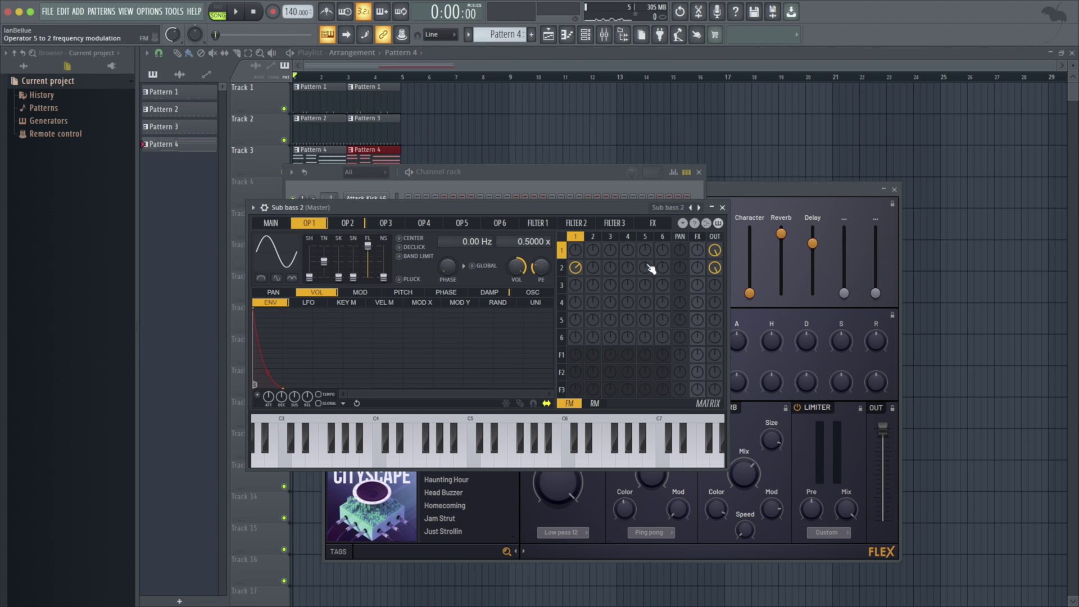
pyautogui.moveTo(638, 275); pyautogui.dragTo(638, 271)
pyautogui.click(471, 66)
# Step: Replace the stray Pattern 4 clip with a new Pattern 5 at bar 1 of Track 4
pyautogui.click(442, 194)
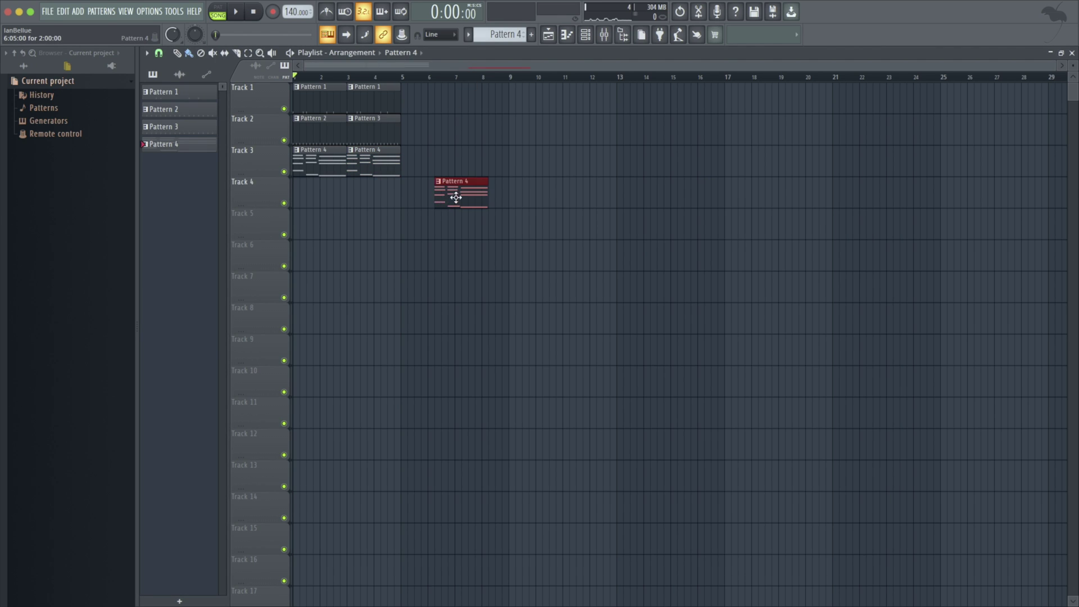
pyautogui.rightClick(450, 196)
pyautogui.click(536, 38)
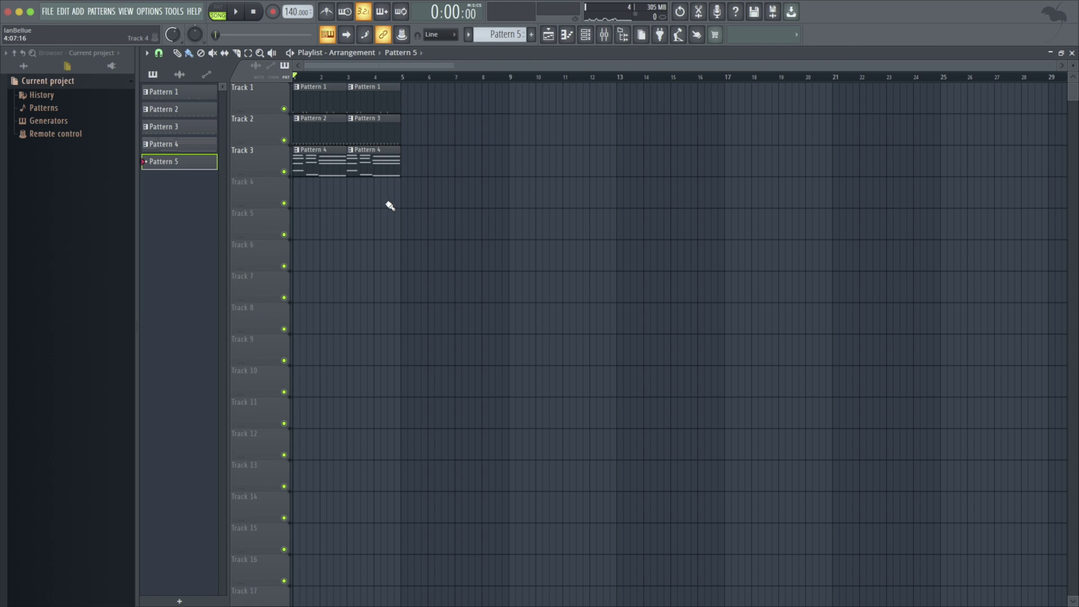
pyautogui.click(411, 195)
pyautogui.moveTo(411, 195); pyautogui.dragTo(297, 195)
# Step: Record the Sub bass 2 line into Pattern 5, retaking it once, and open it in the piano roll
pyautogui.click(273, 11)
pyautogui.press('space')
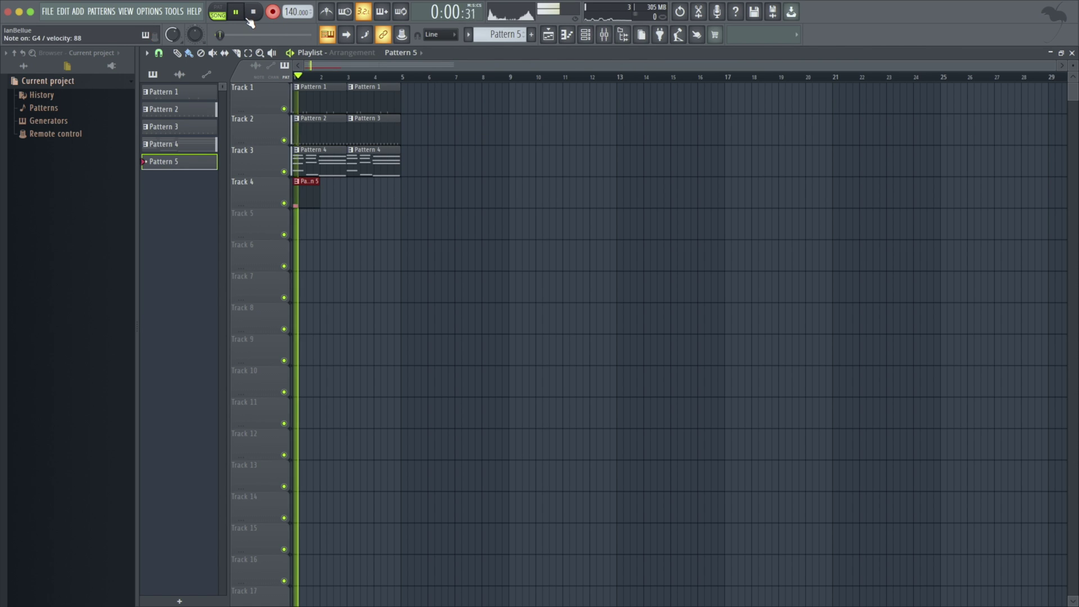
pyautogui.press('space')
pyautogui.hotkey('ctrl', 'z')
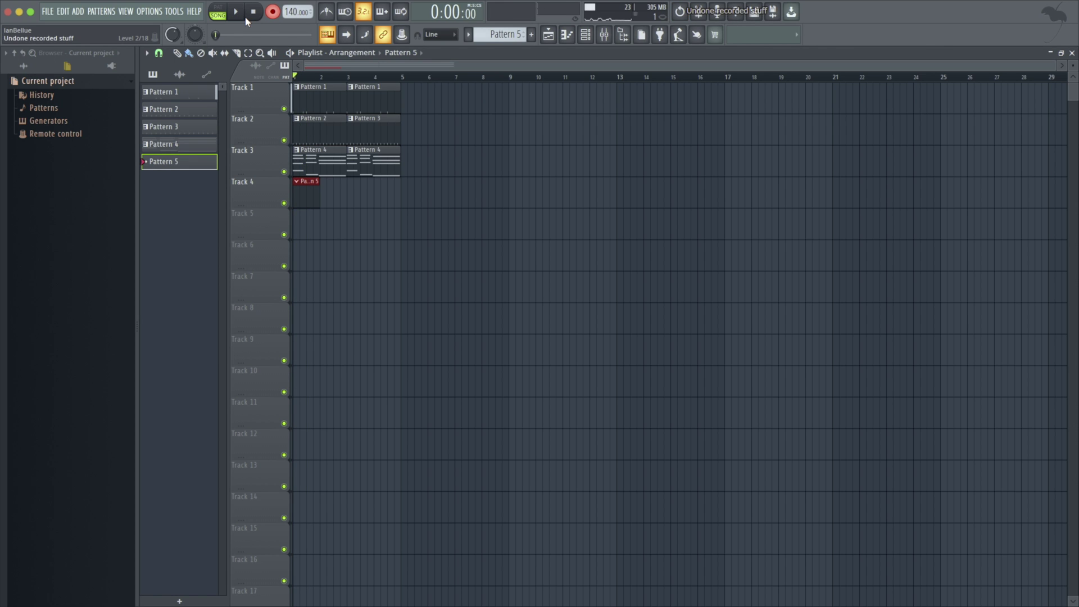
pyautogui.press('space')
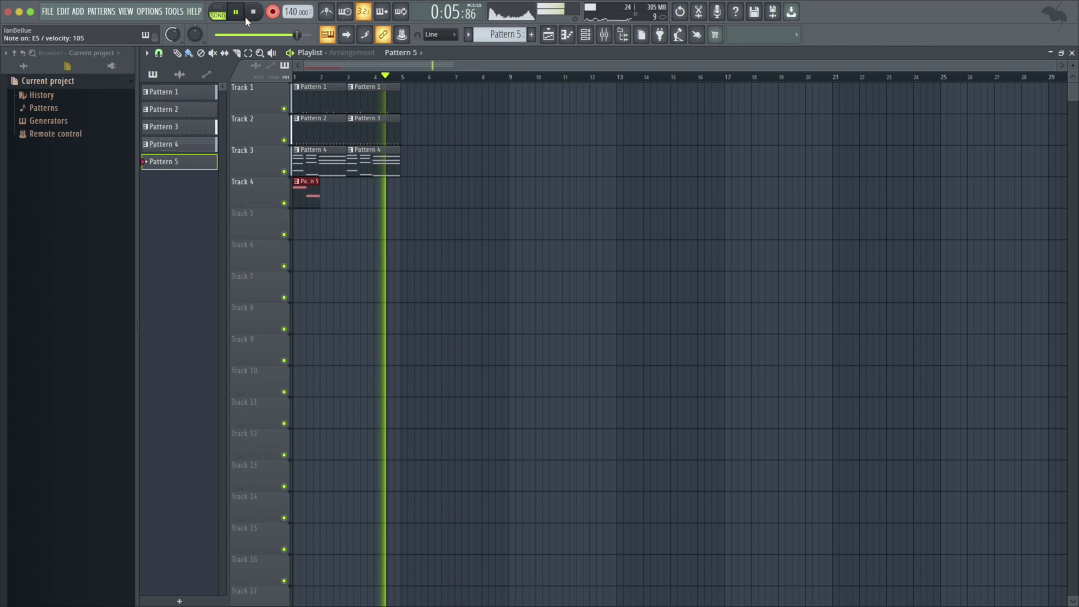
pyautogui.click(252, 18)
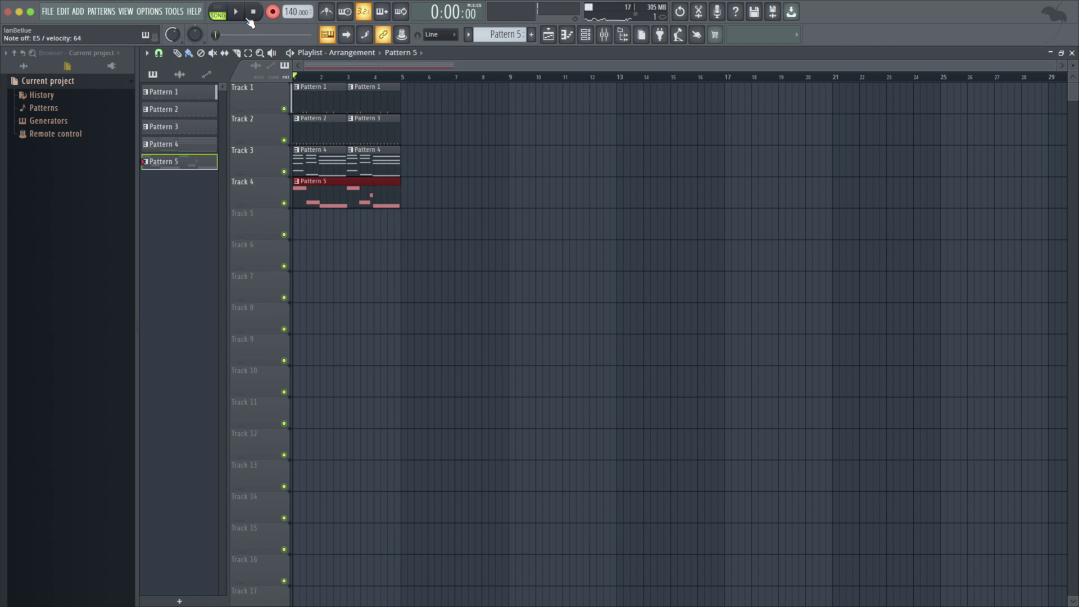
pyautogui.doubleClick(338, 205)
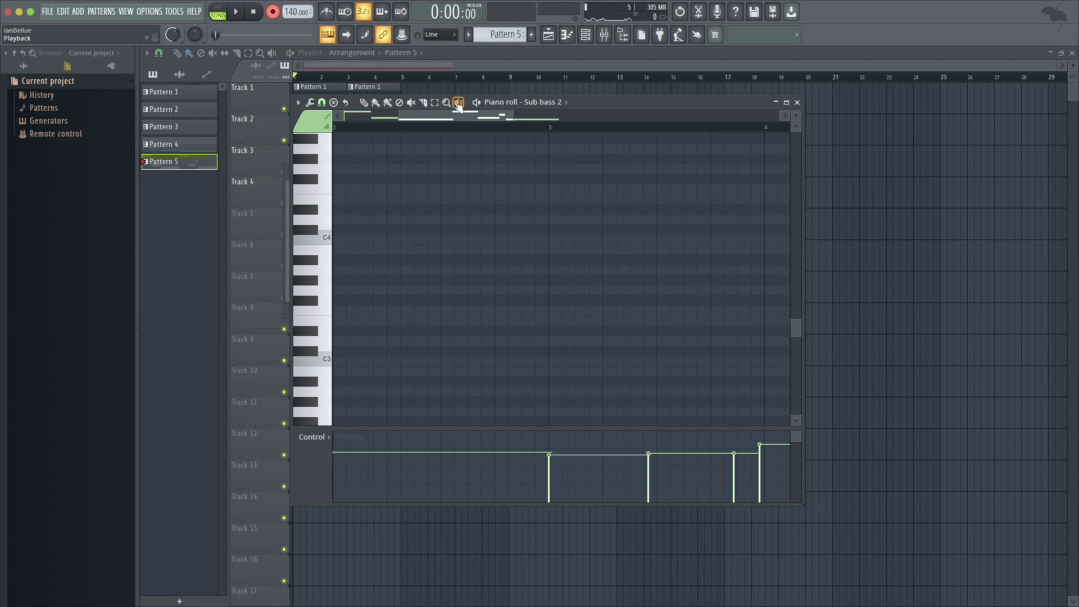
# Step: Quick-quantize the Sub bass 2 notes to the grid in the piano roll
pyautogui.scroll(5, 431, 200)
pyautogui.hscroll(-3, 394, 180)
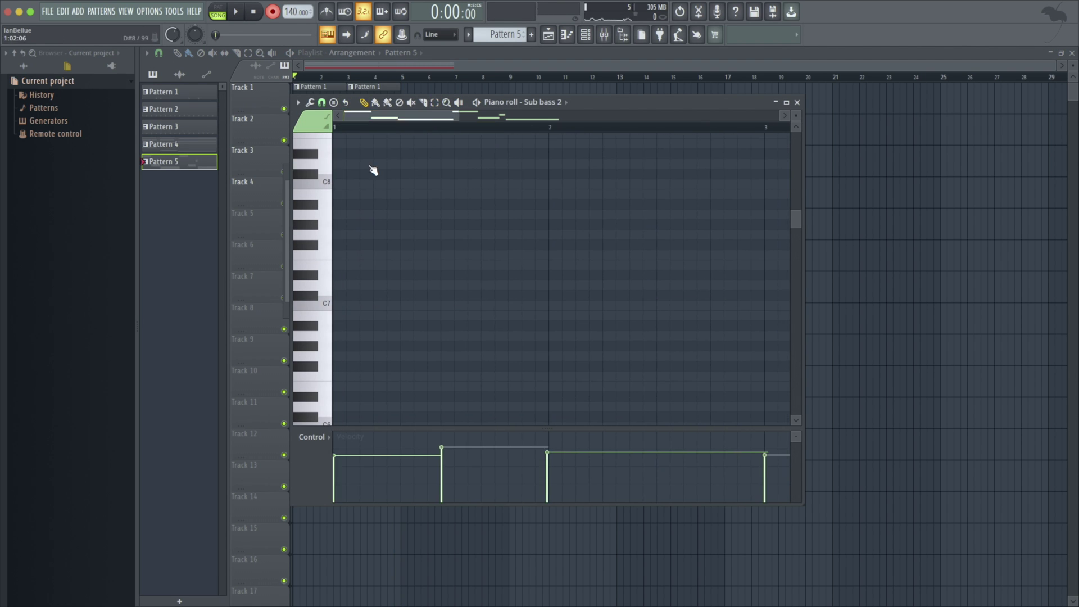
pyautogui.click(309, 102)
pyautogui.click(337, 157)
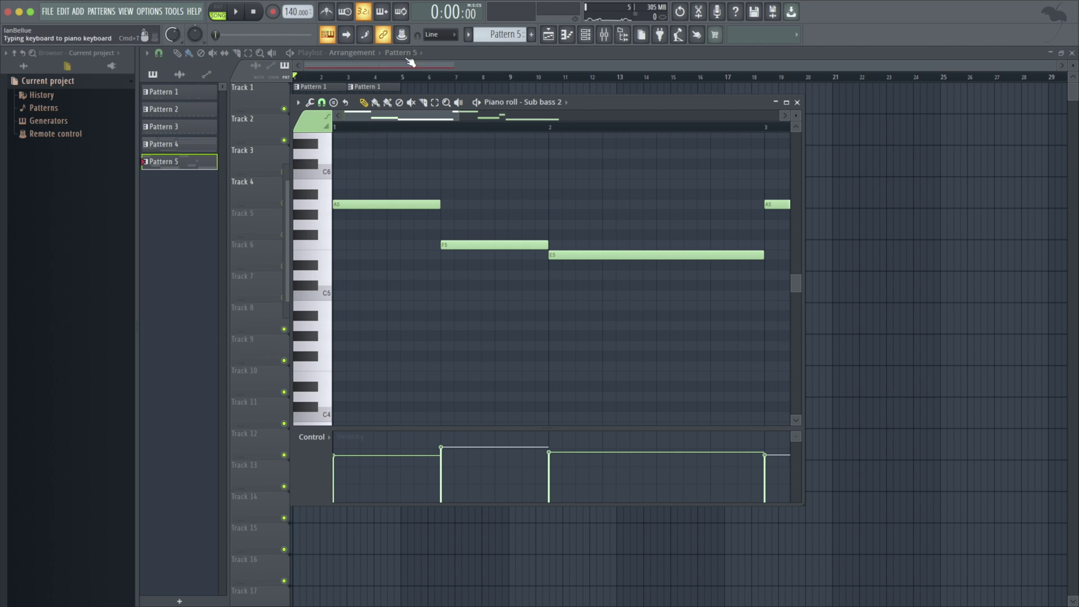
# Step: Play the beat with channel rack and mixer shown, and lower Insert 6 to about -9 dB
pyautogui.press('space')
pyautogui.press('F6')
pyautogui.press('F9')
pyautogui.moveTo(280, 407); pyautogui.dragTo(292, 425)
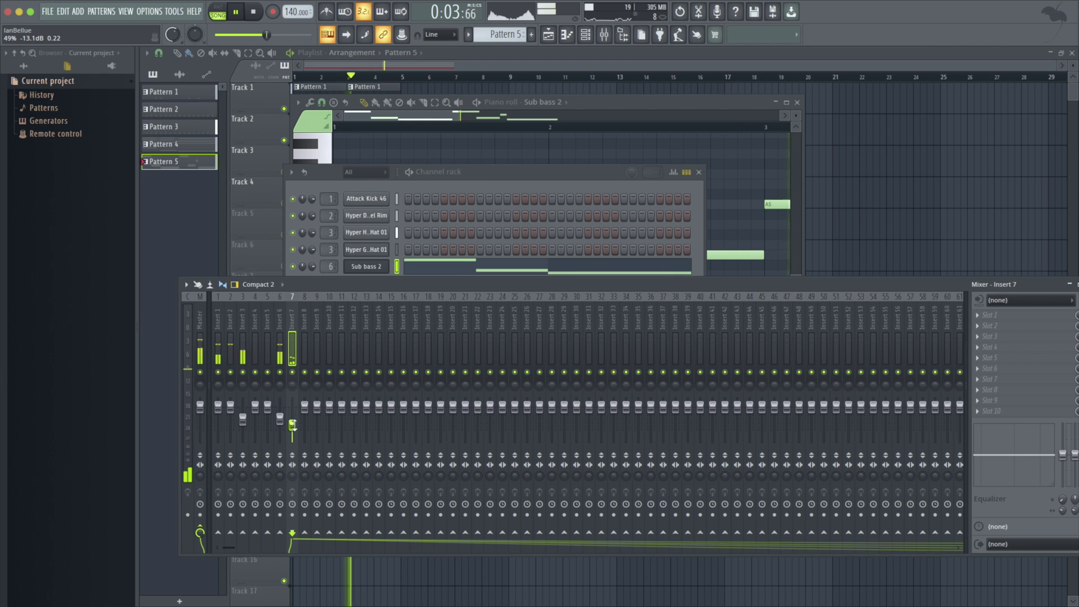
pyautogui.click(243, 419)
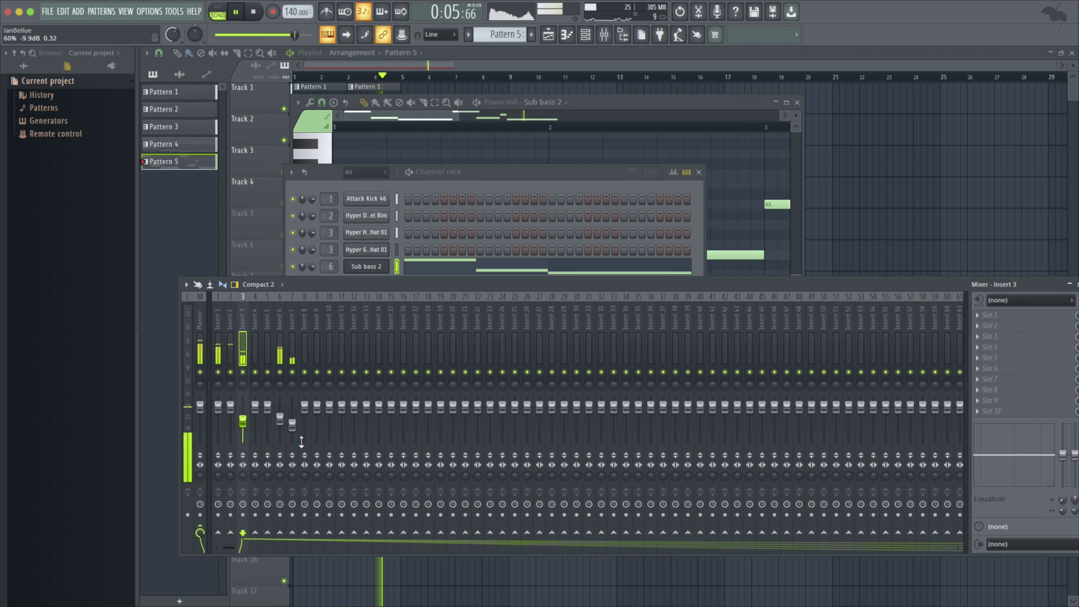
# Step: Close the piano roll, channel rack and mixer, then play the whole song through once
pyautogui.press('F12')
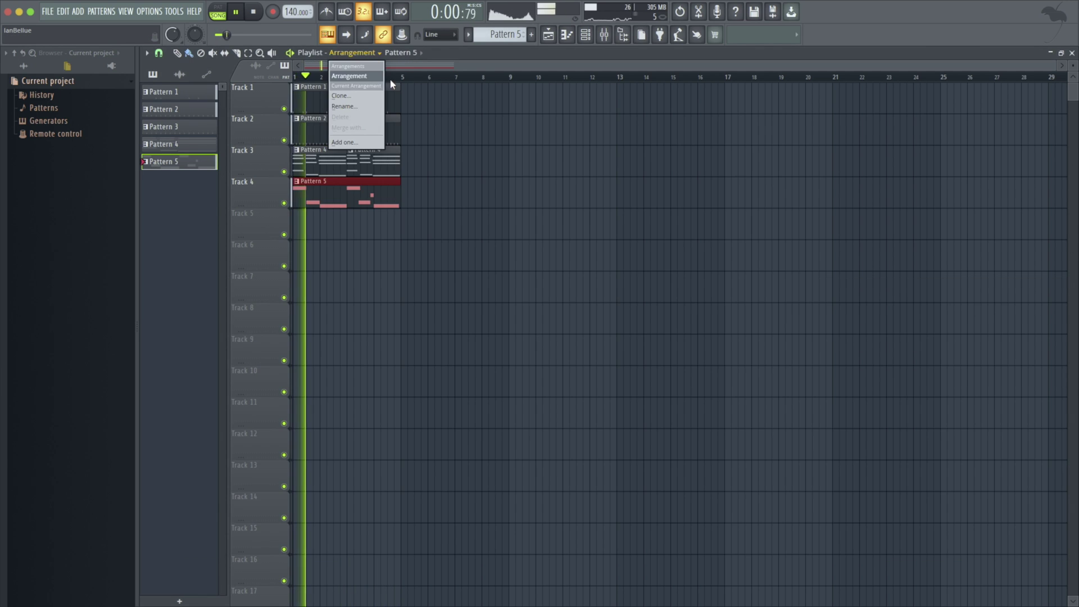
pyautogui.press('space')
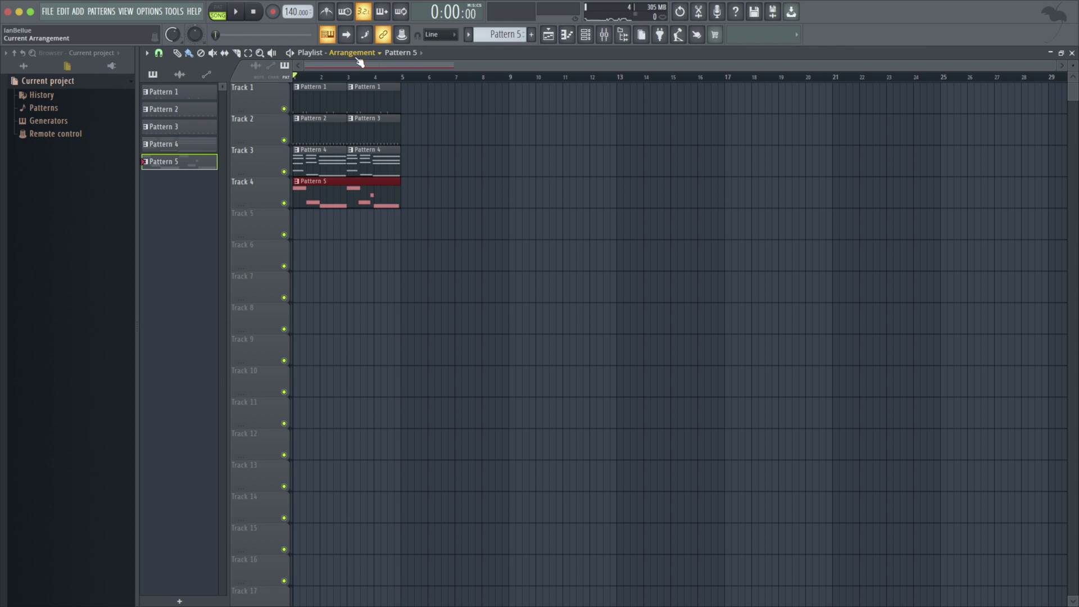
pyautogui.press('space')
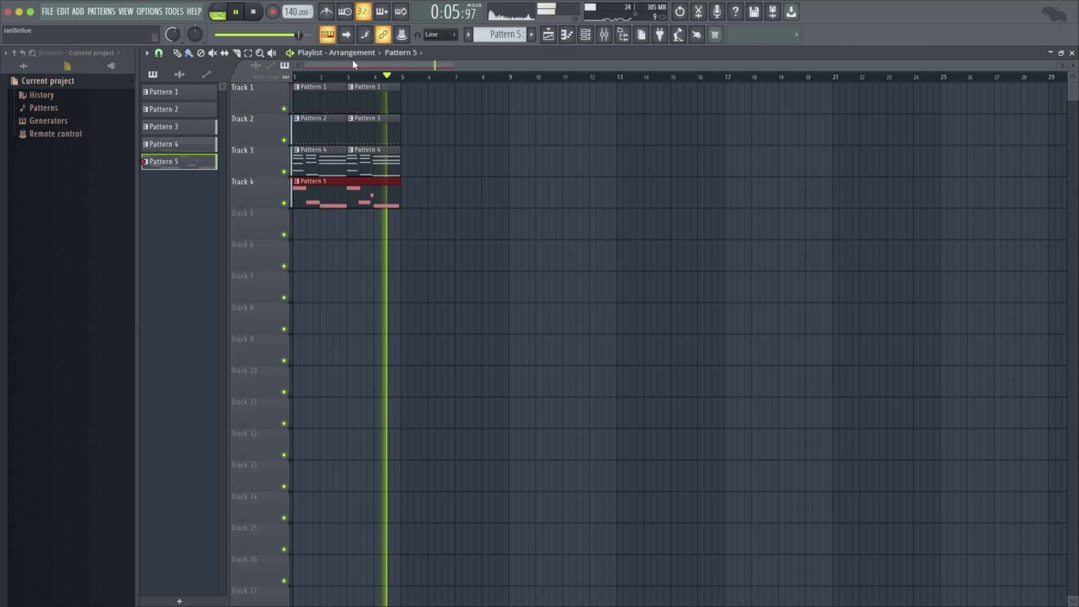
pyautogui.press('space')
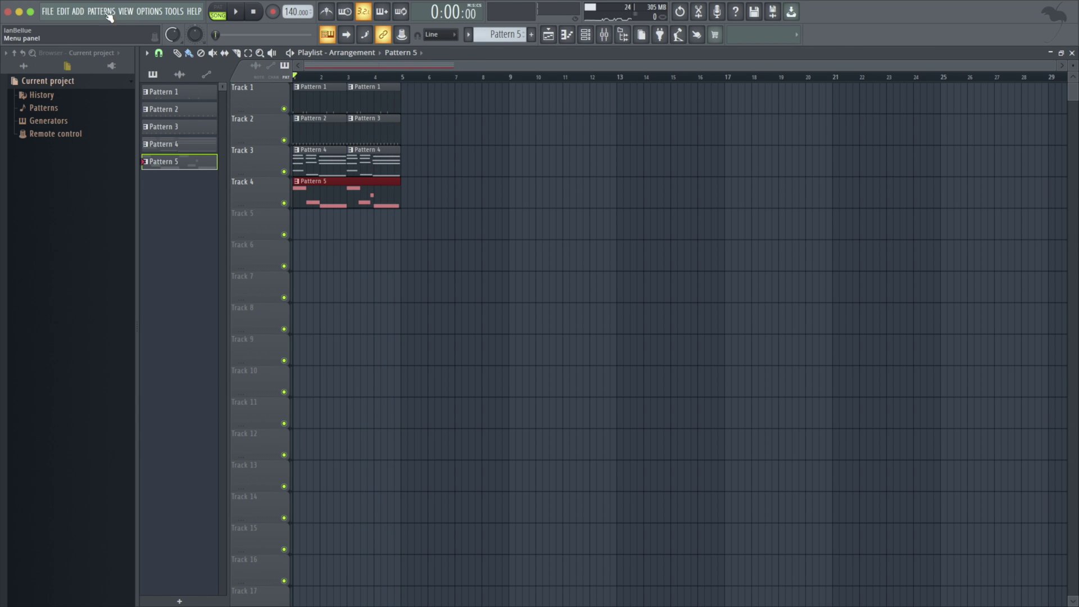
pyautogui.click(78, 11)
# Step: Open youkon style 1.flp from the FILE menu's recent projects
pyautogui.click(81, 14)
pyautogui.click(81, 12)
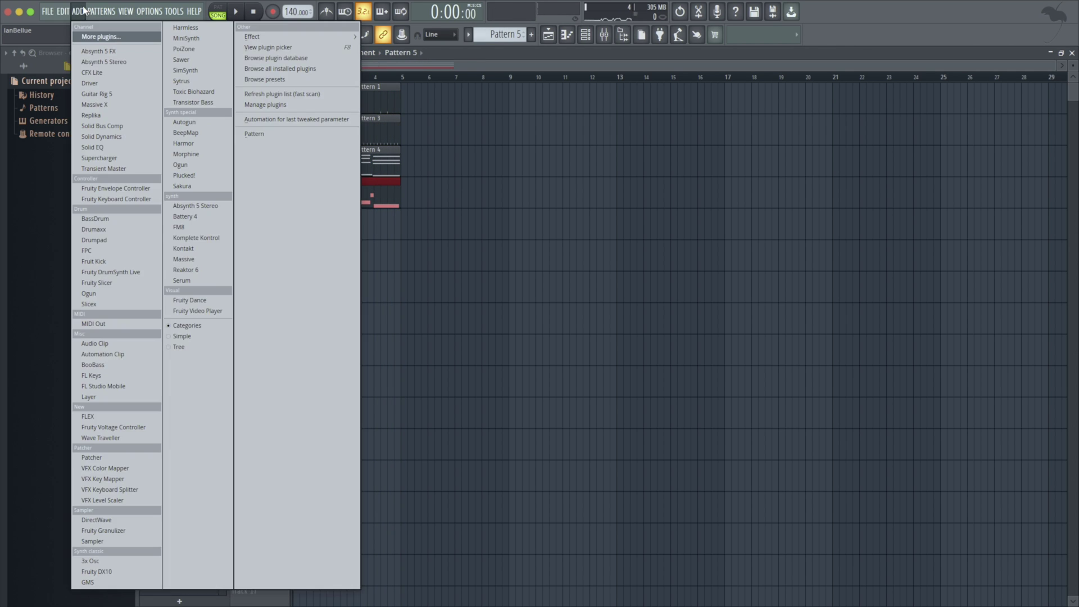
pyautogui.moveTo(47, 11)
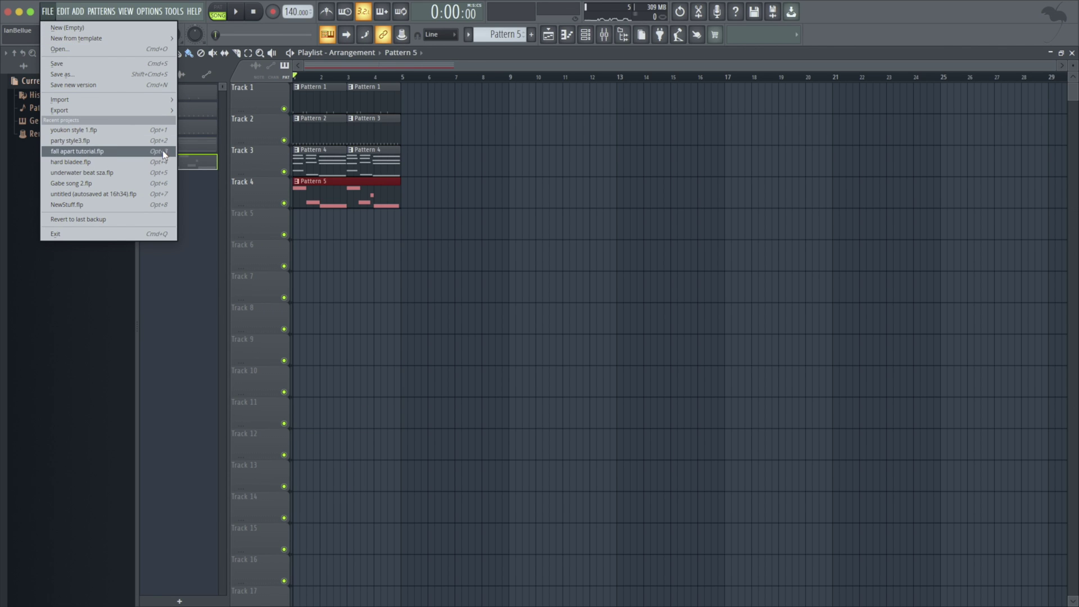
pyautogui.click(138, 127)
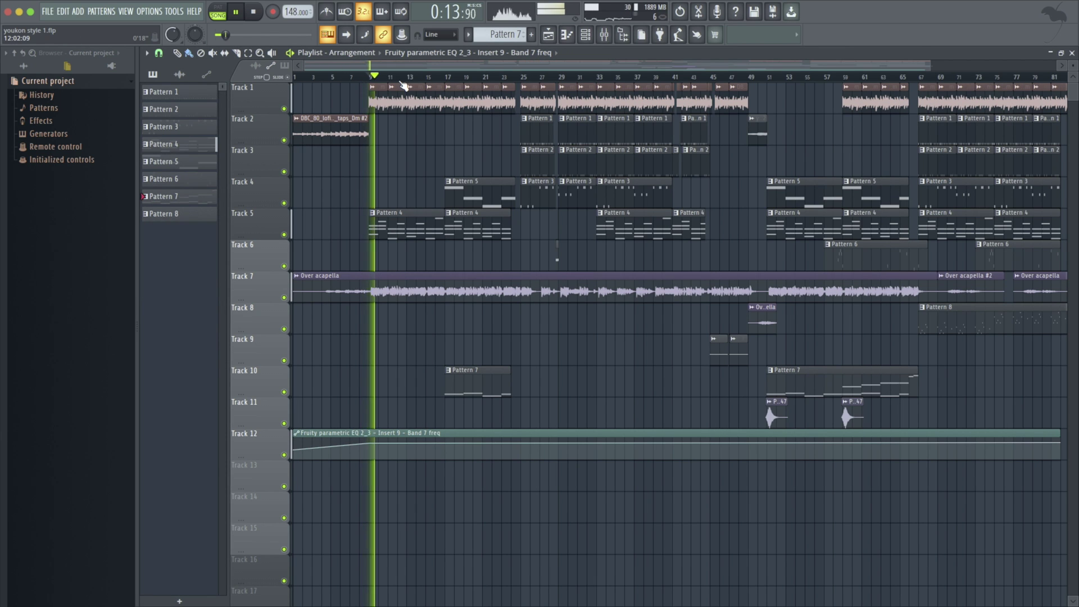
# Step: Lower the master volume, audition the project from about bar 22, then show the mixer
pyautogui.moveTo(176, 40); pyautogui.dragTo(176, 41)
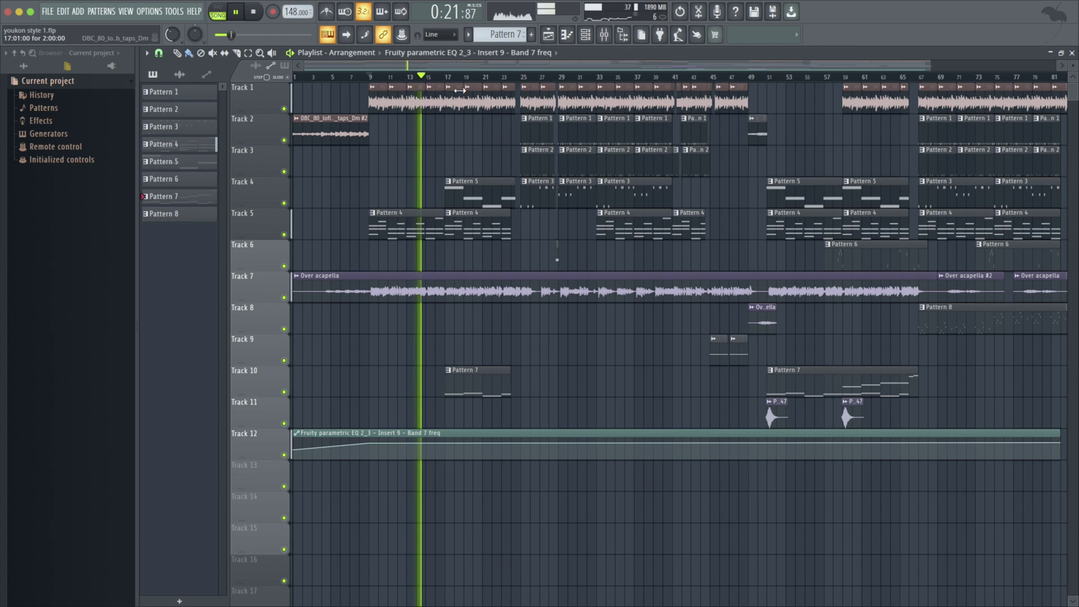
pyautogui.press('space')
pyautogui.moveTo(517, 79); pyautogui.dragTo(493, 78)
pyautogui.press('space')
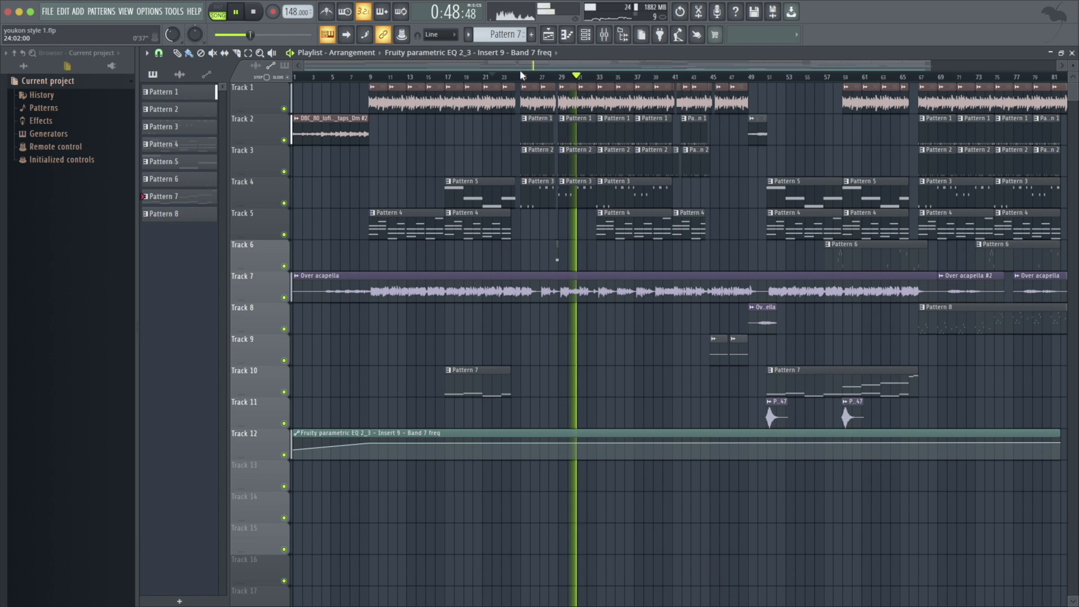
pyautogui.press('space')
pyautogui.click(613, 33)
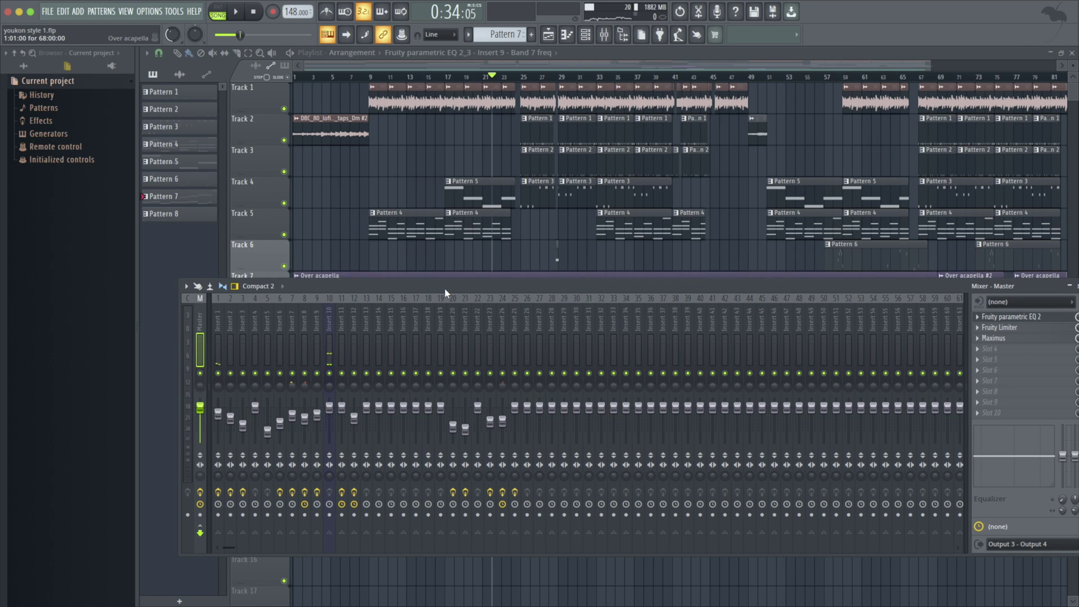
# Step: Play the project, solo mixer Insert 7 and select it to view its effects
pyautogui.moveTo(444, 288); pyautogui.dragTo(424, 265)
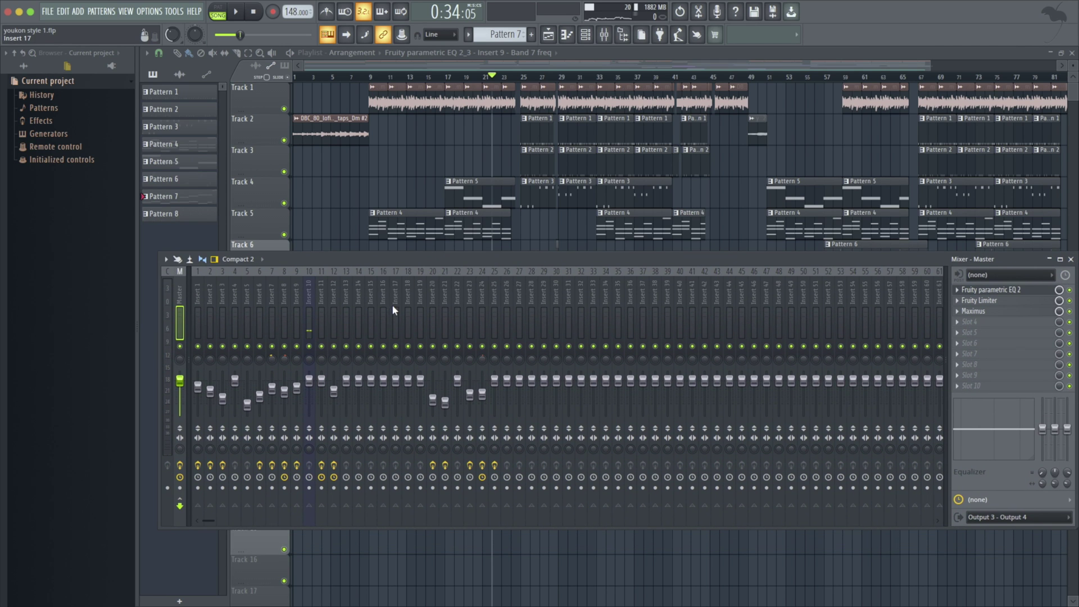
pyautogui.press('space')
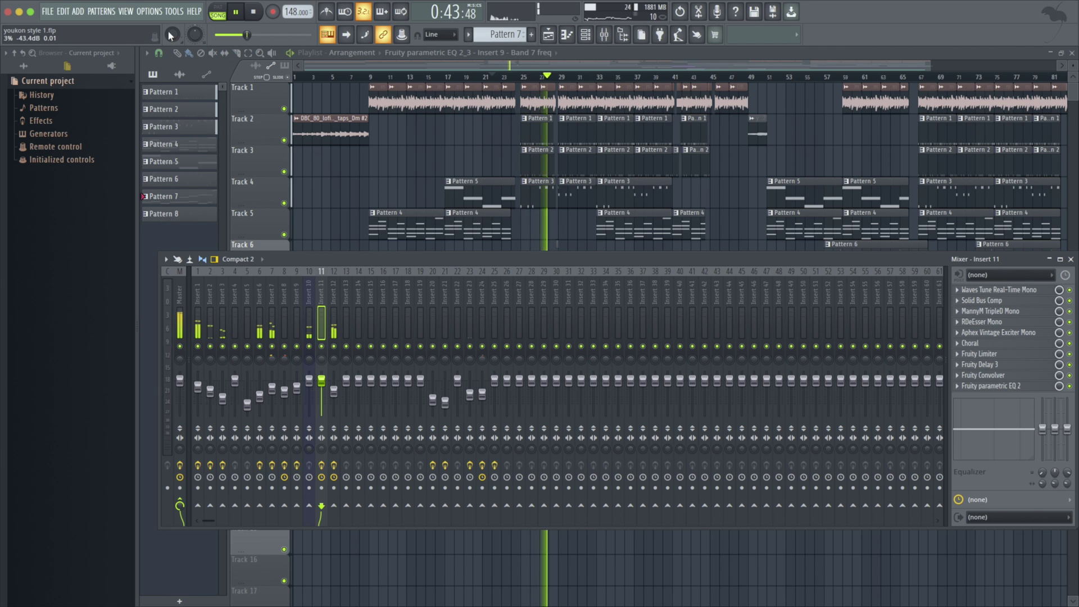
pyautogui.click(265, 295)
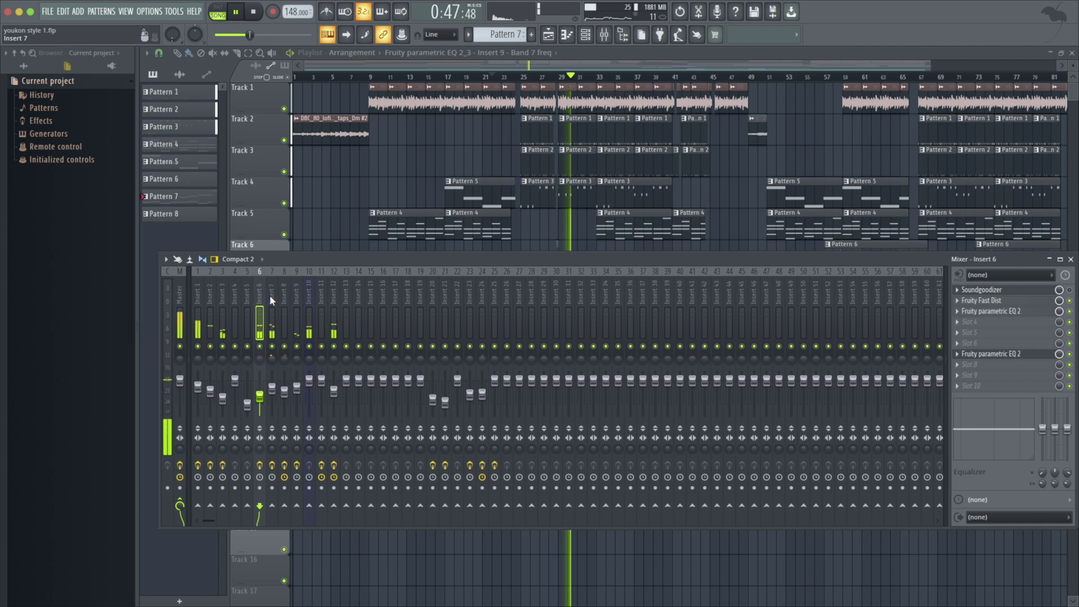
pyautogui.rightClick(272, 347)
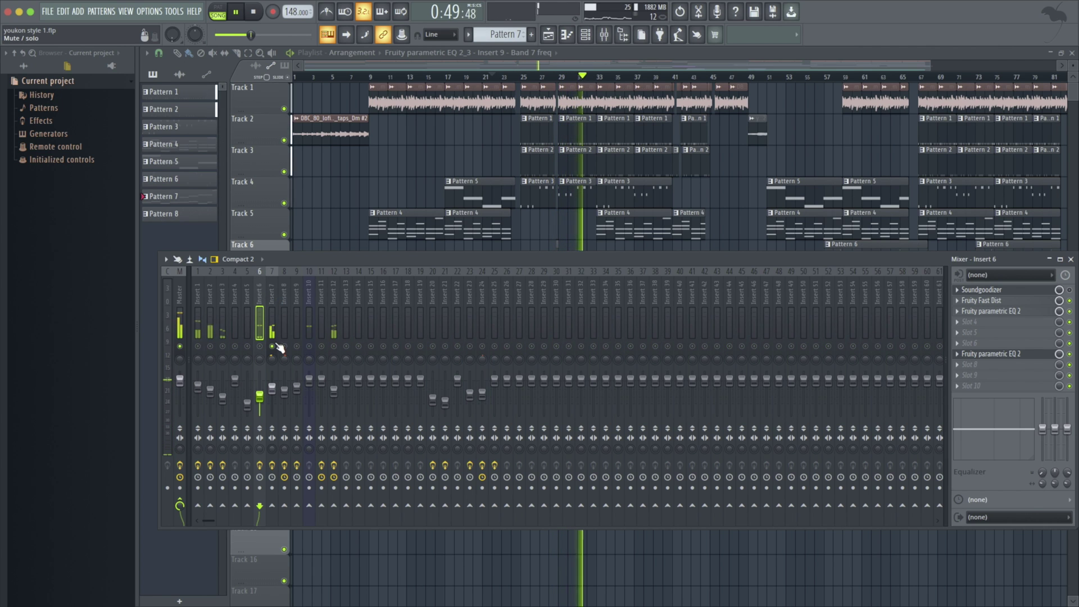
pyautogui.click(275, 293)
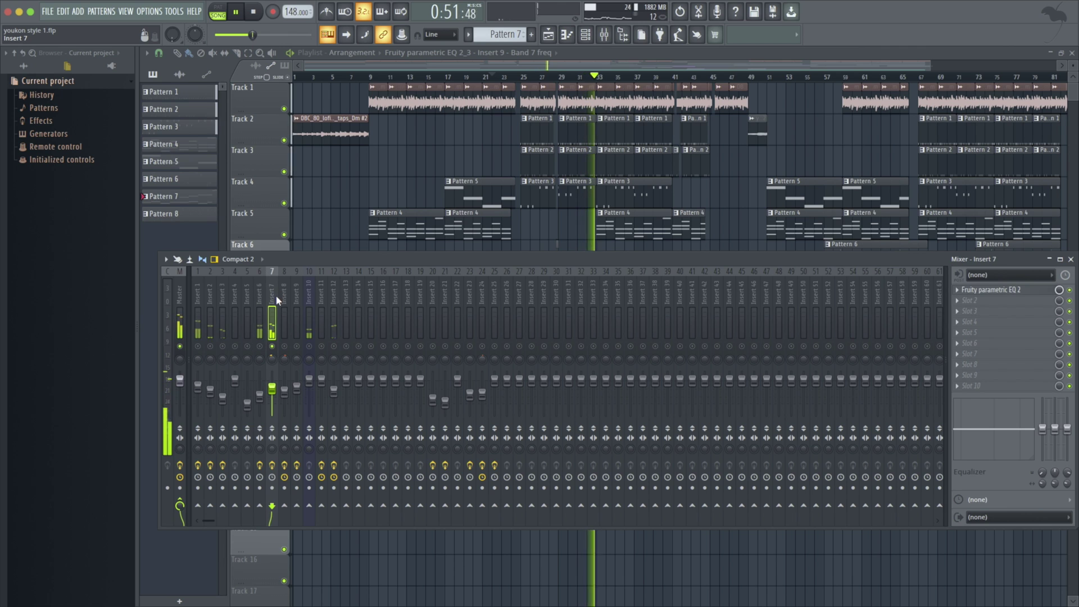
pyautogui.click(971, 308)
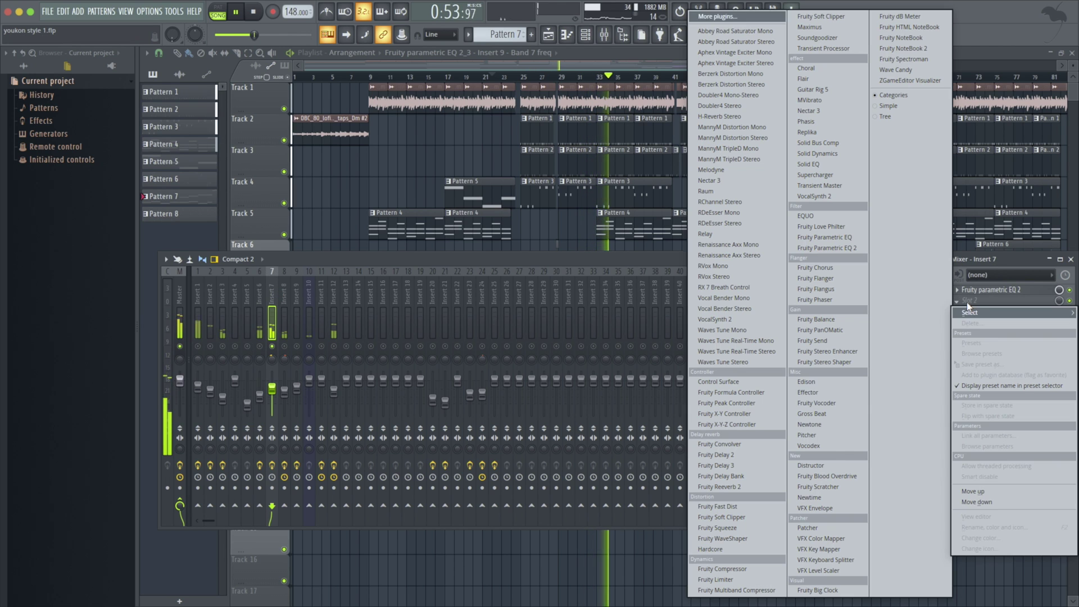
# Step: Load Gross Beat on Insert 7, trying time presets Basic 9 and Complex 3 before Chaos 1
pyautogui.click(804, 417)
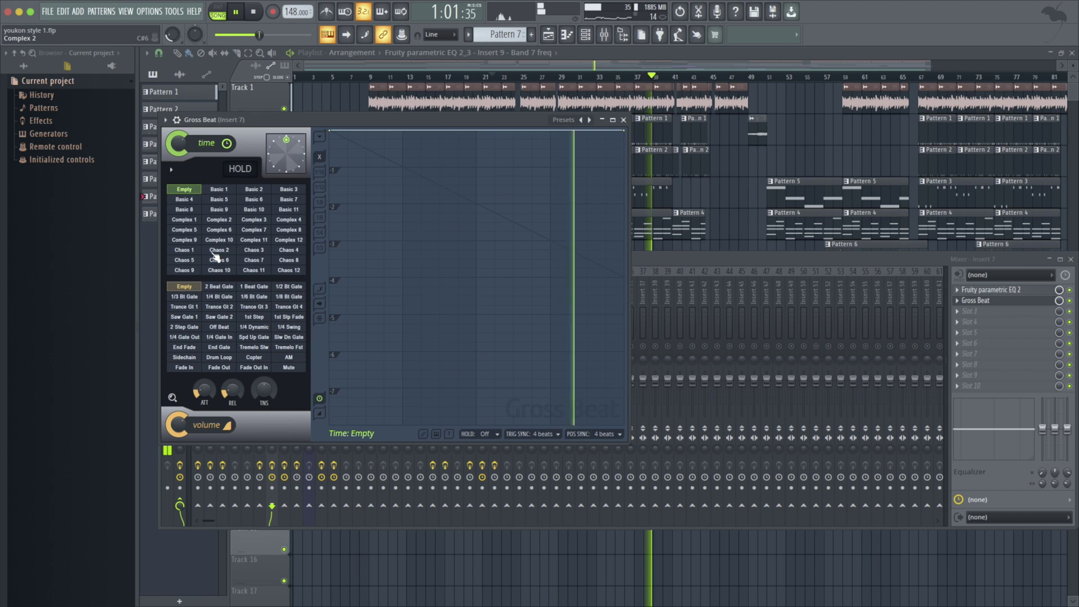
pyautogui.click(219, 210)
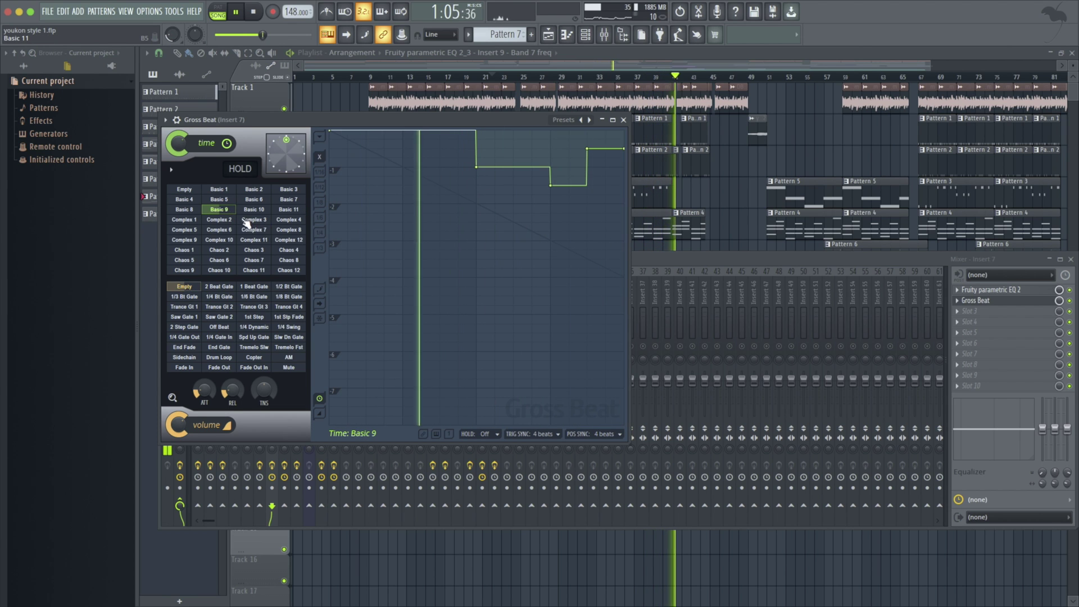
pyautogui.press('space')
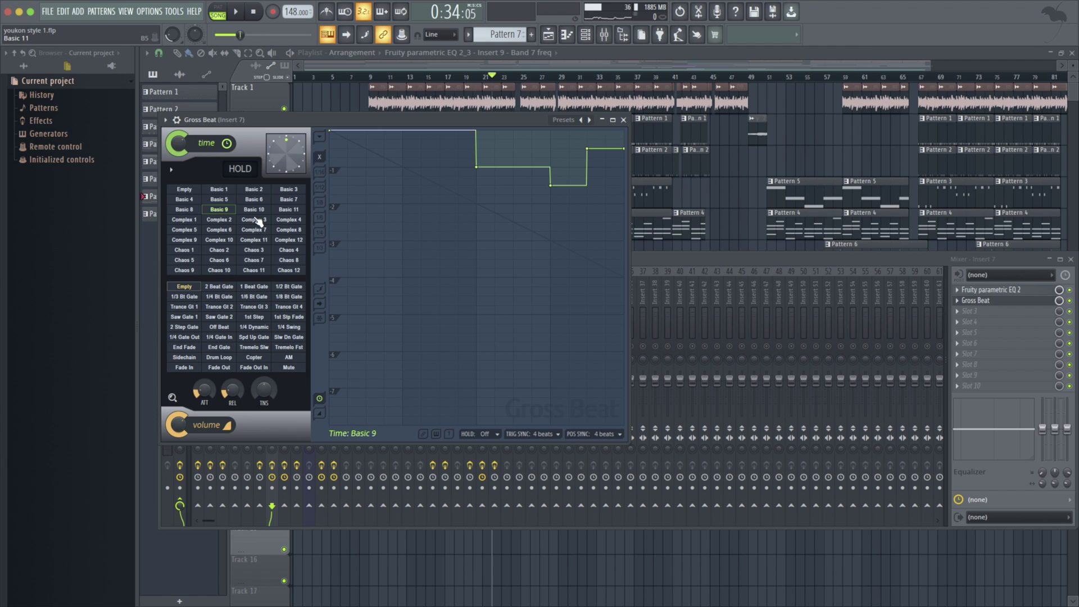
pyautogui.press('space')
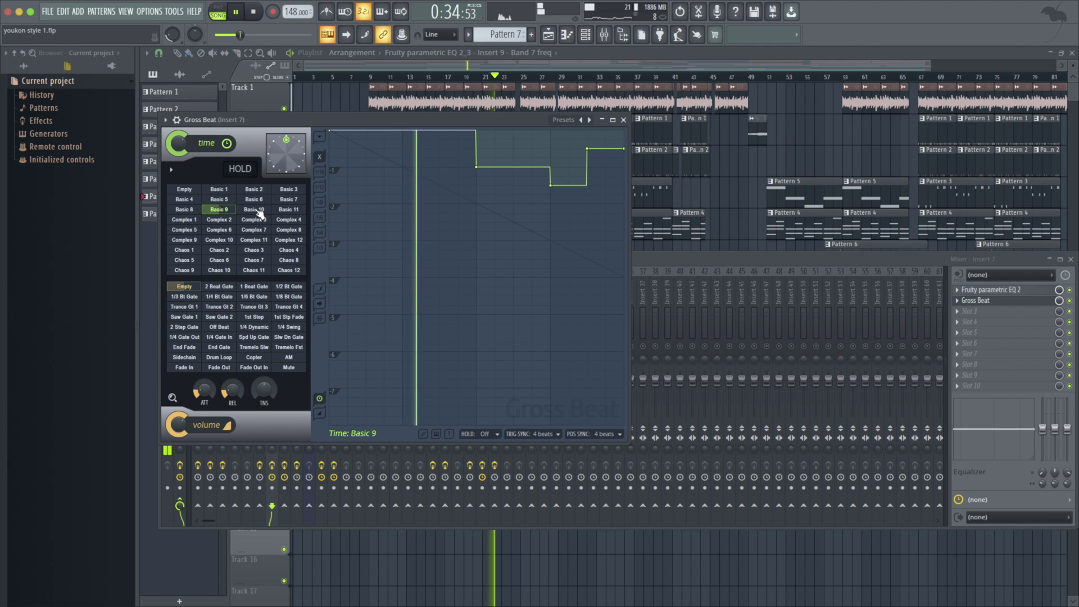
pyautogui.click(259, 221)
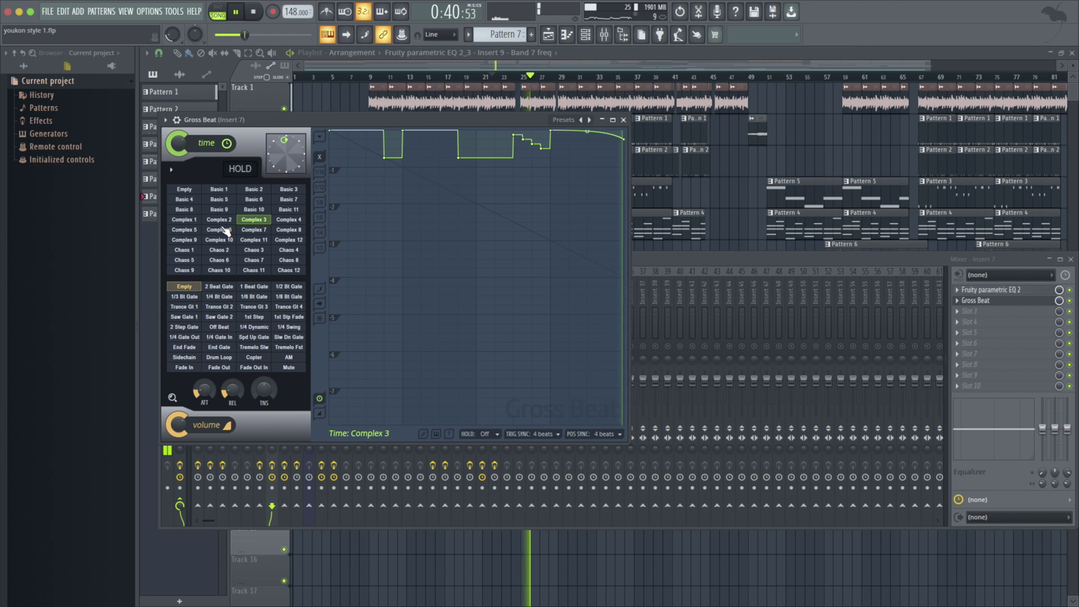
pyautogui.click(194, 251)
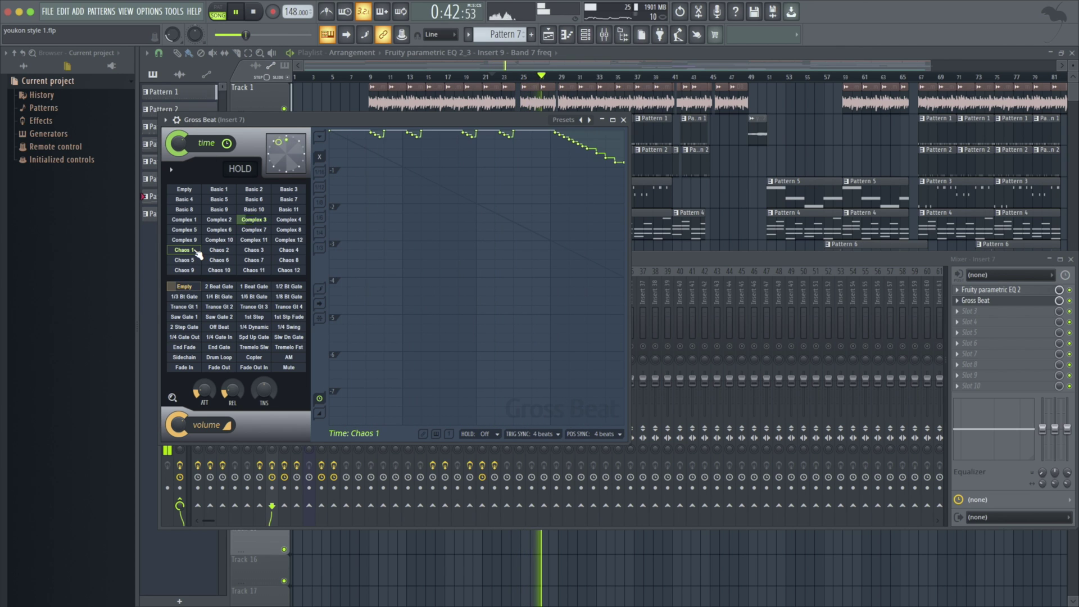
pyautogui.click(166, 119)
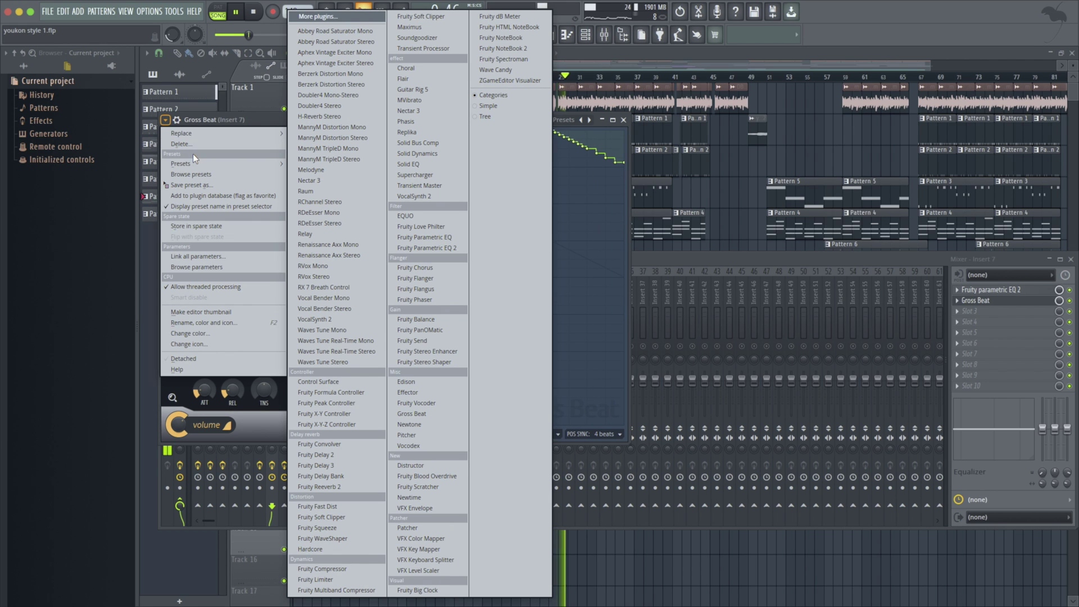
# Step: Set Gross Beat to the +12 pitch-shift time preset and Declick volume pattern, then close it
pyautogui.moveTo(193, 164)
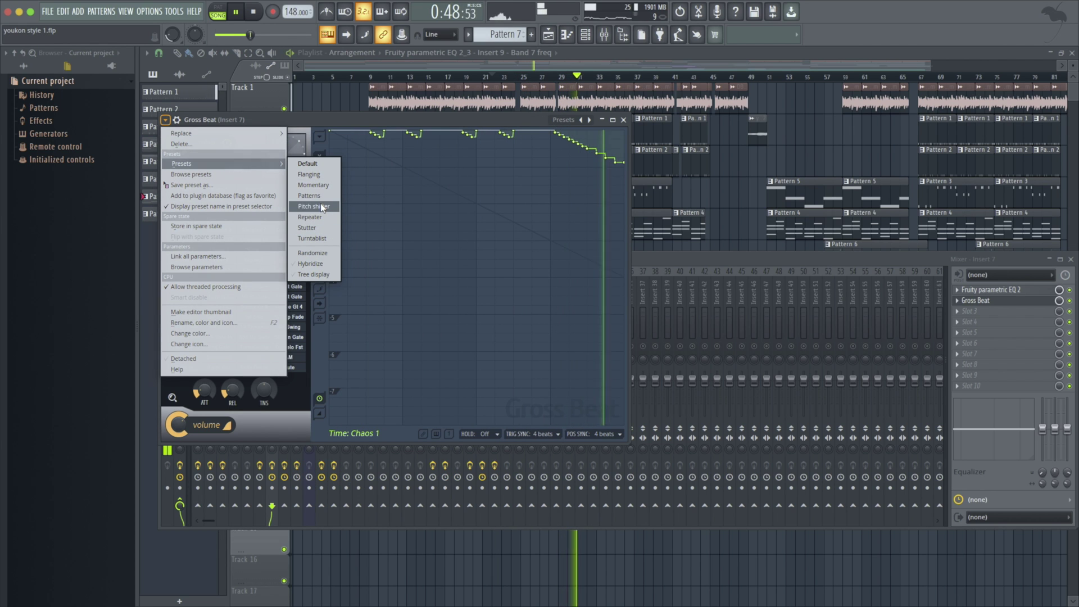
pyautogui.click(315, 207)
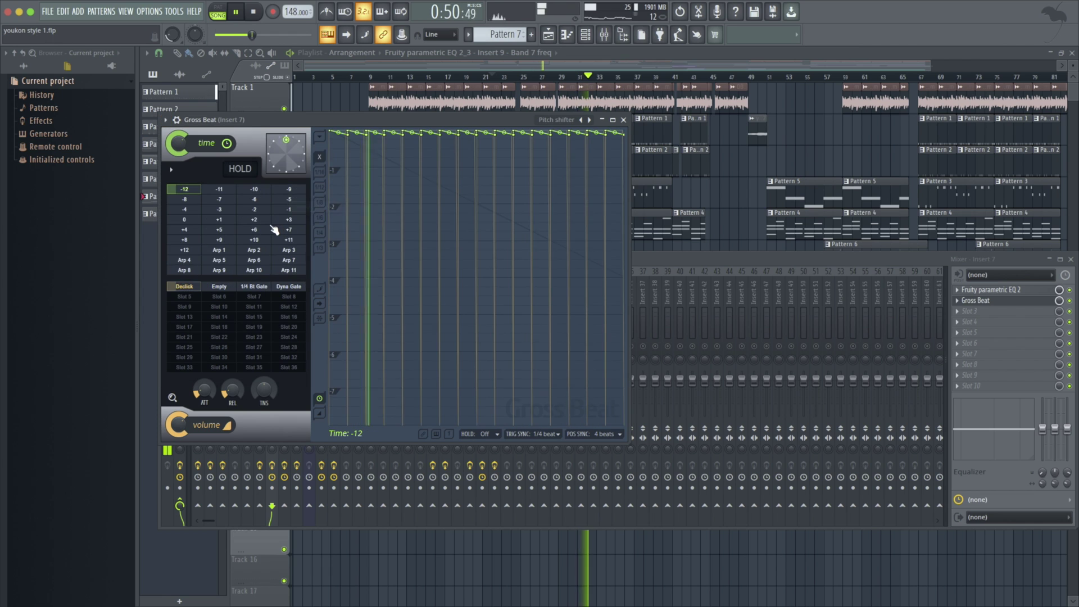
pyautogui.click(194, 251)
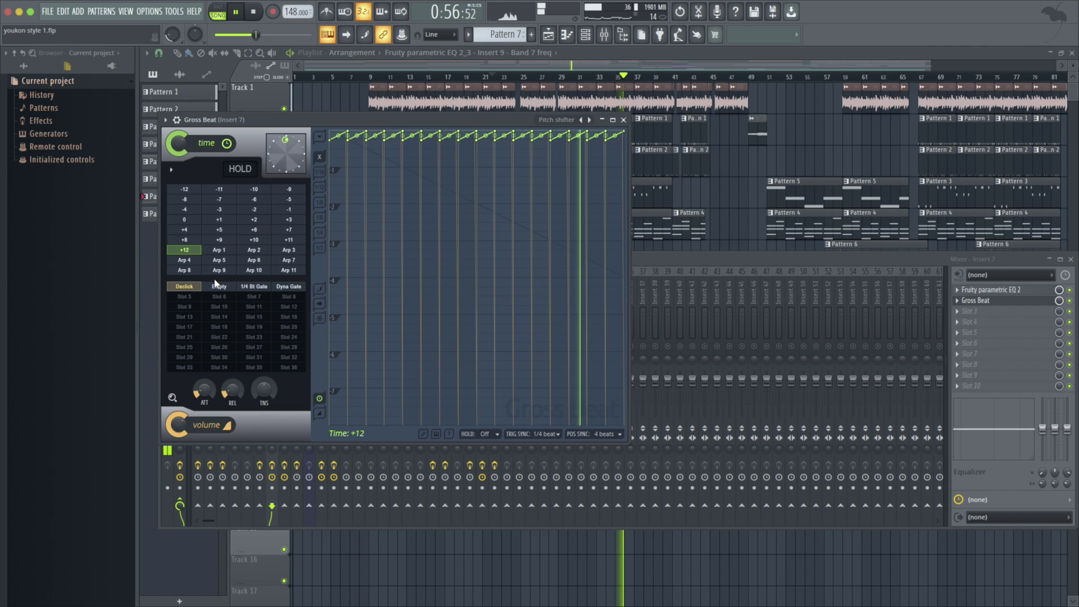
pyautogui.click(253, 286)
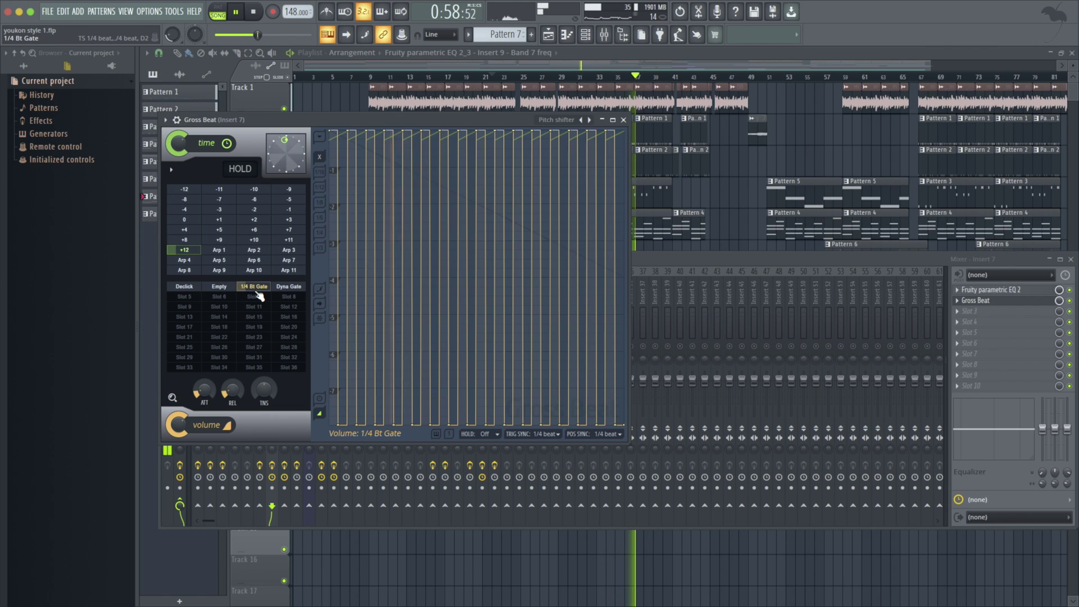
pyautogui.click(184, 286)
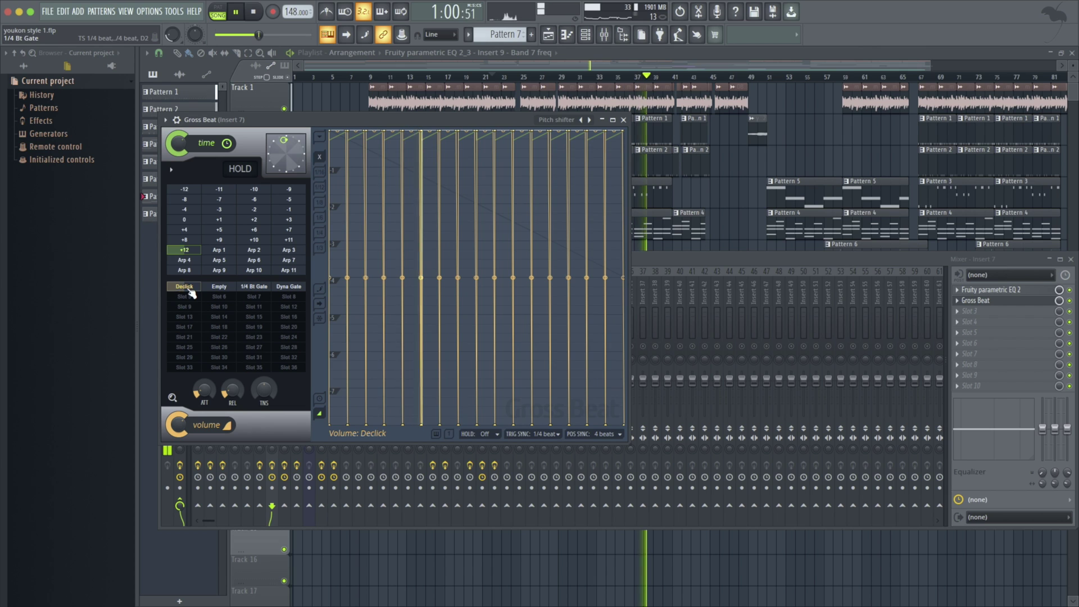
pyautogui.press('space')
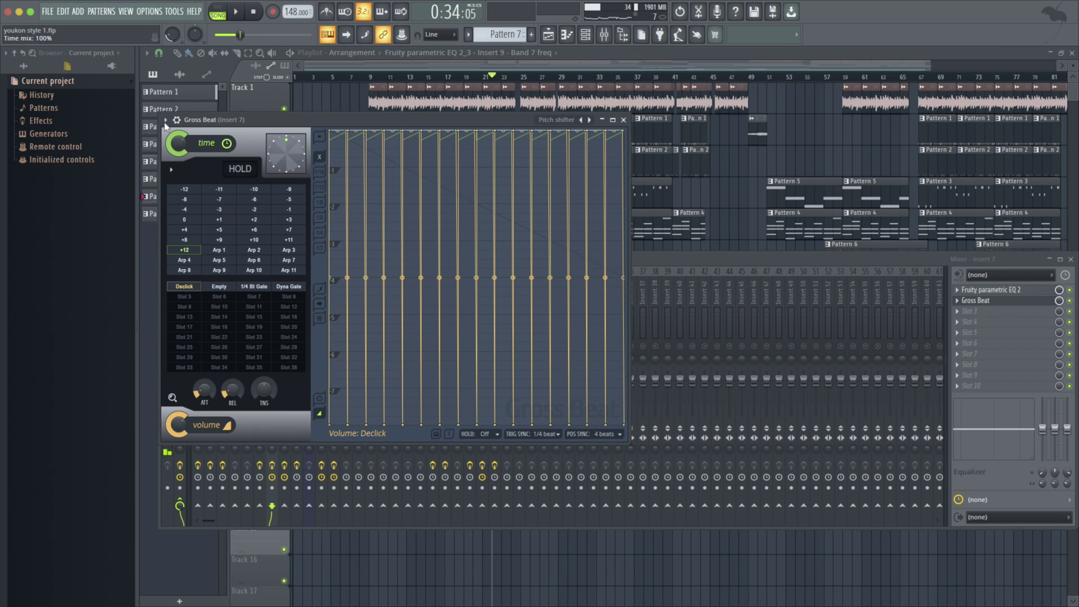
pyautogui.click(623, 120)
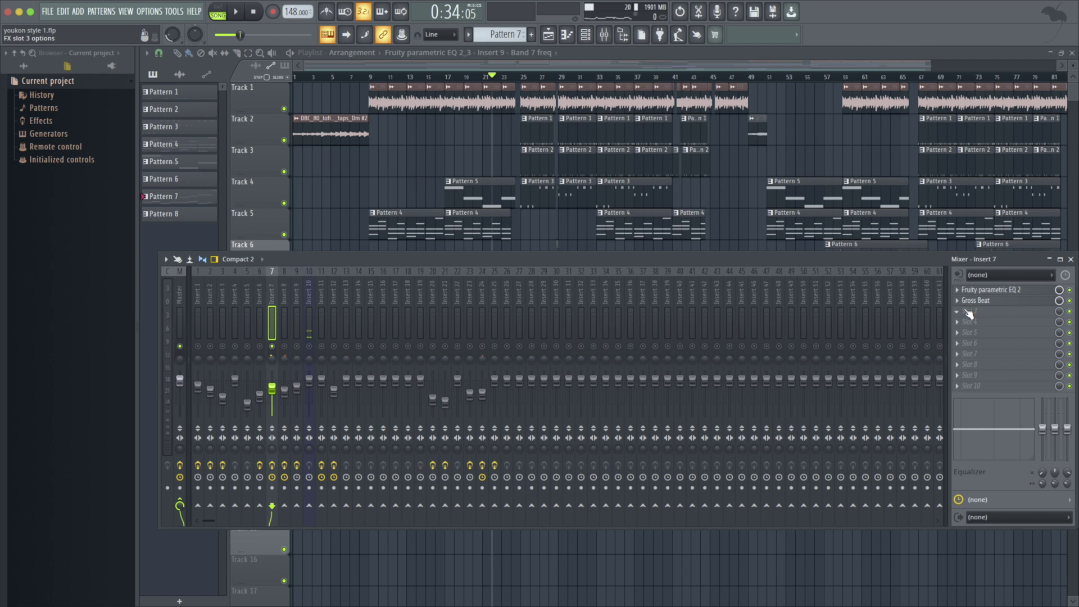
# Step: Add Fruity Limiter to slot 3 and Maximus to slot 4 of Insert 7
pyautogui.click(1008, 313)
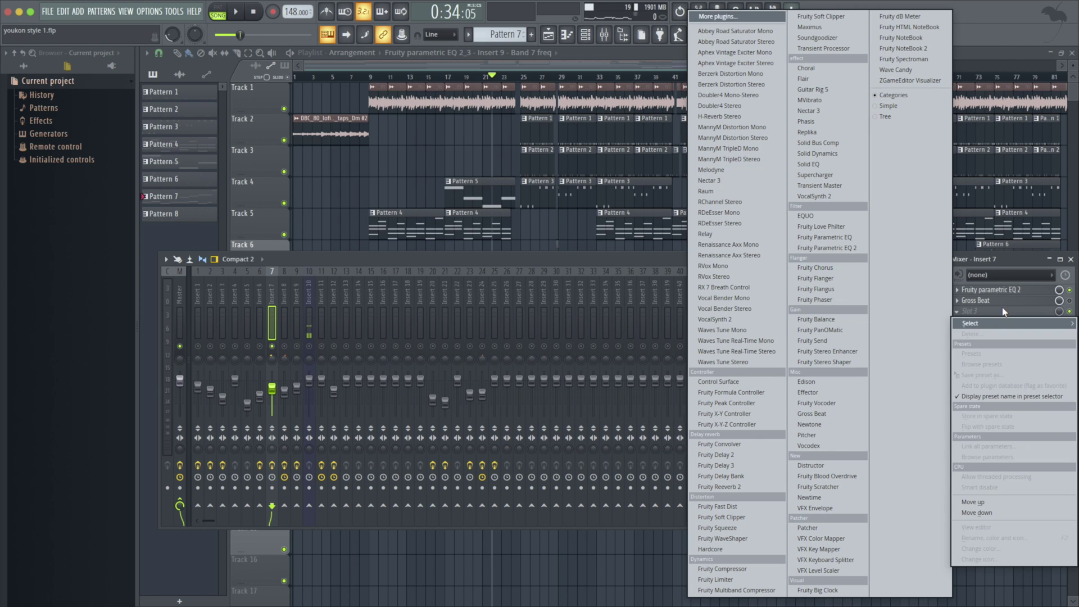
pyautogui.click(731, 580)
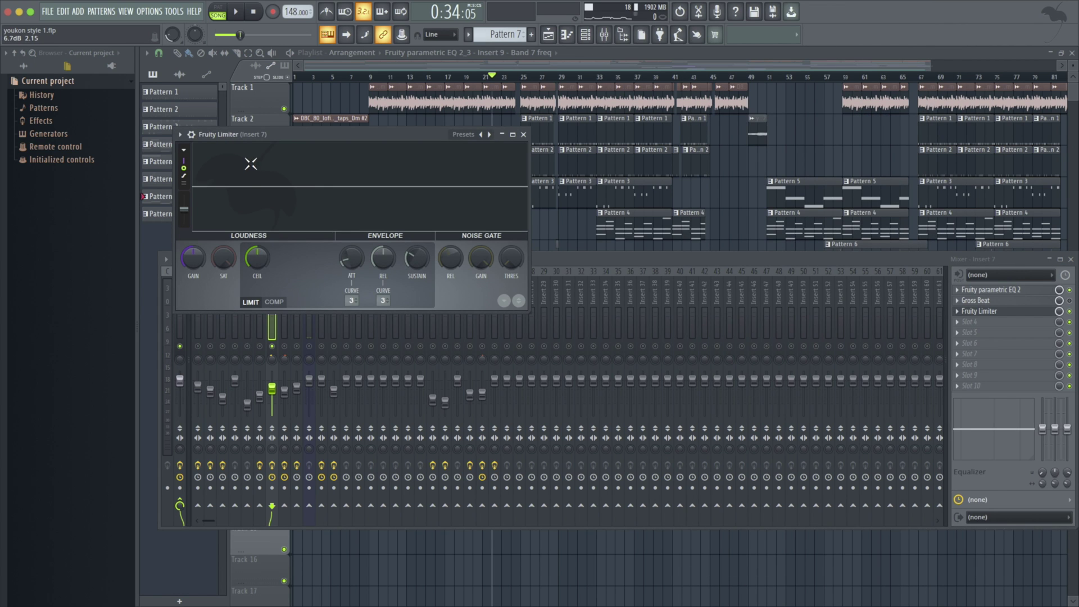
pyautogui.click(959, 325)
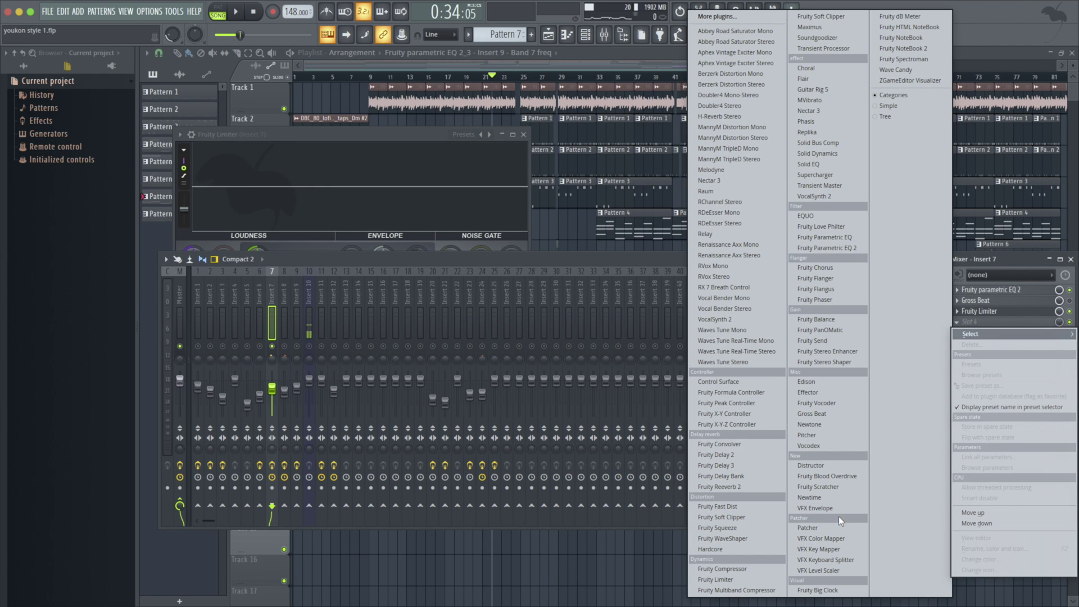
pyautogui.click(798, 27)
pyautogui.moveTo(376, 157); pyautogui.dragTo(382, 225)
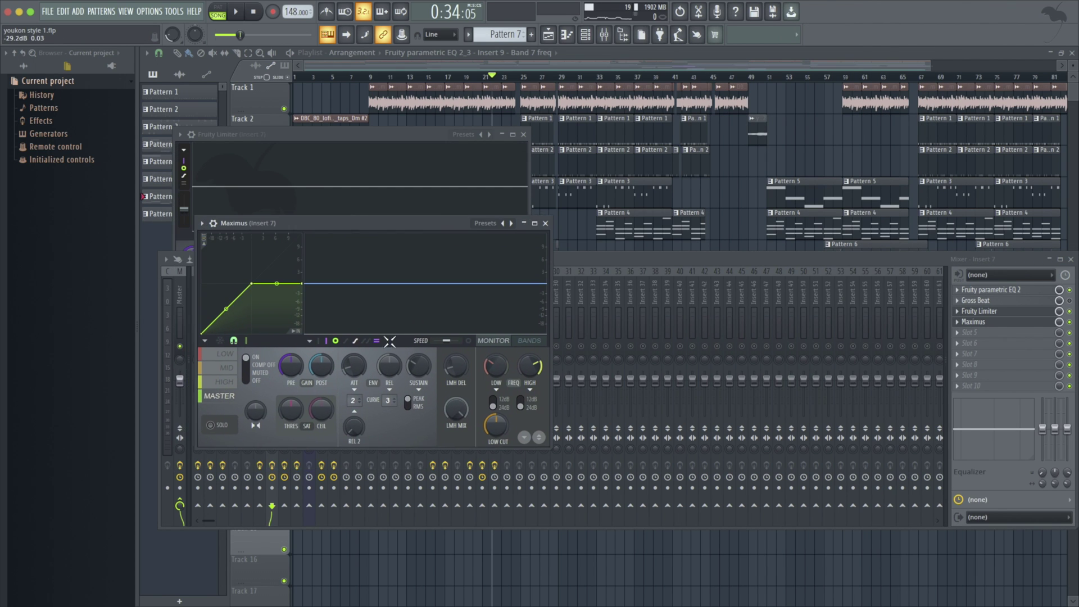
pyautogui.click(971, 344)
pyautogui.moveTo(971, 344)
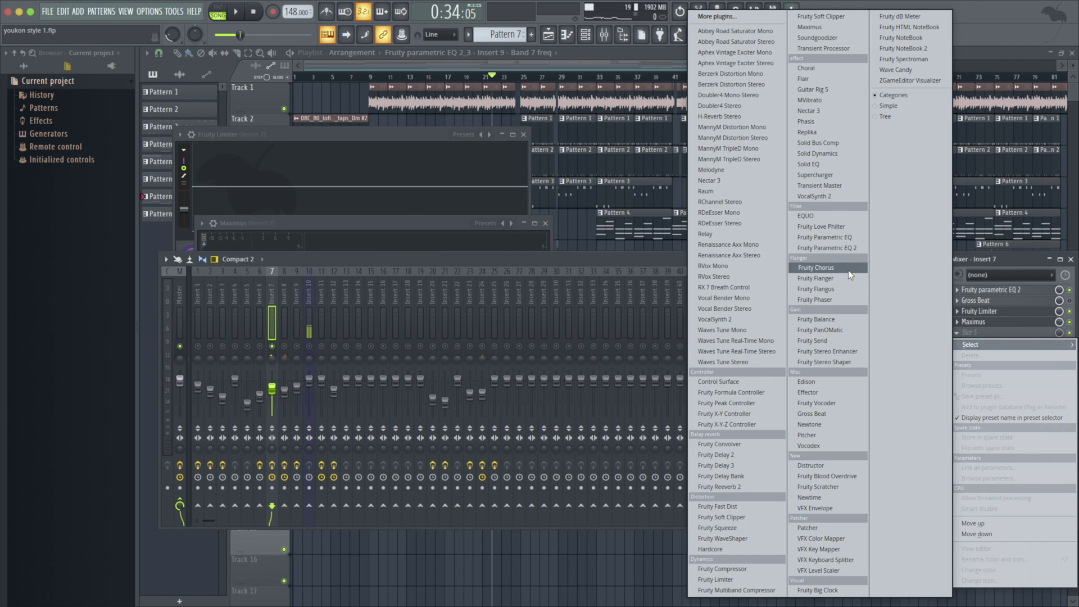
# Step: Add Fruity Chorus to slot 5 and Fruity Reeverb 2 to slot 6, briefly previewing the sound
pyautogui.click(821, 268)
pyautogui.moveTo(395, 168); pyautogui.dragTo(559, 139)
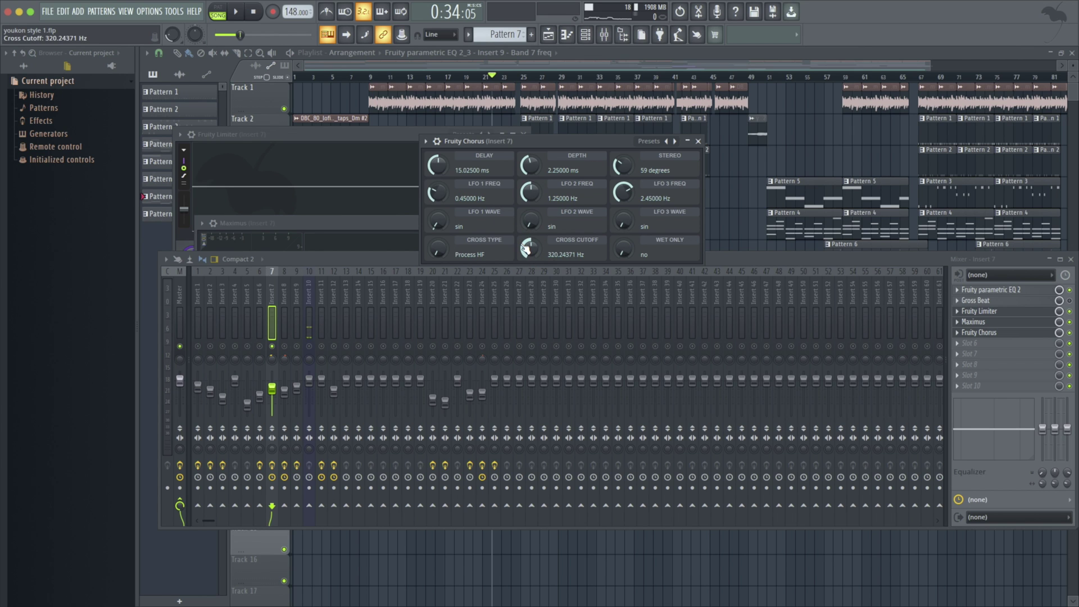
pyautogui.click(698, 141)
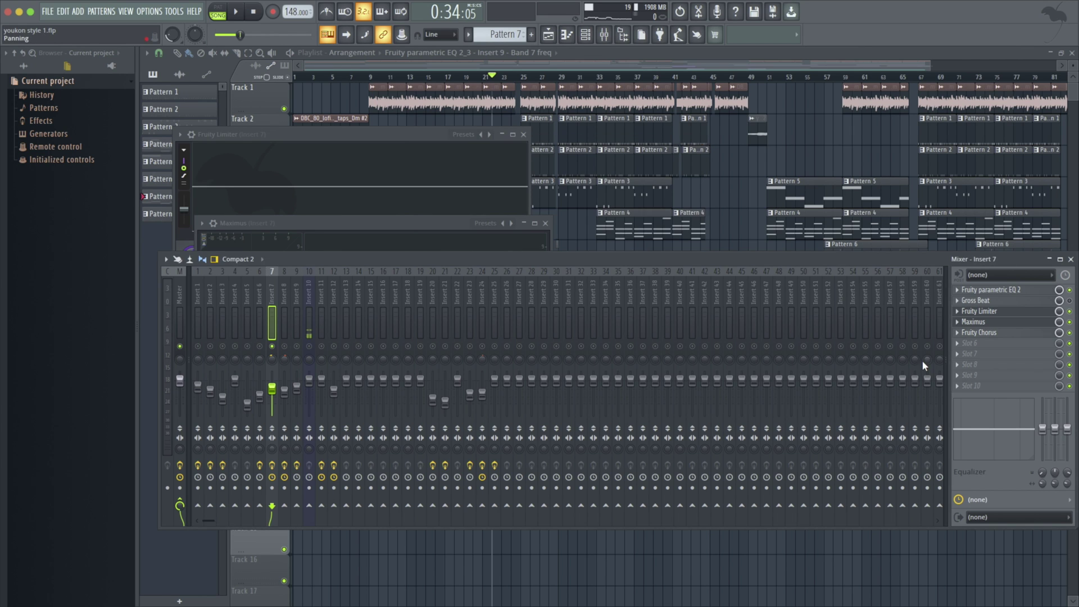
pyautogui.click(963, 347)
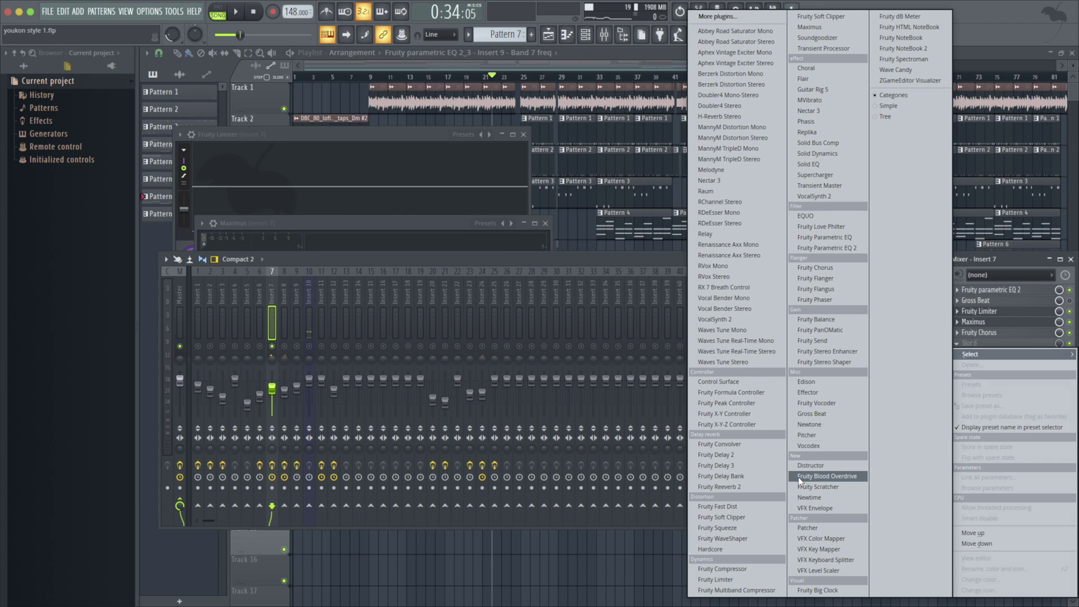
pyautogui.click(771, 486)
pyautogui.press('space')
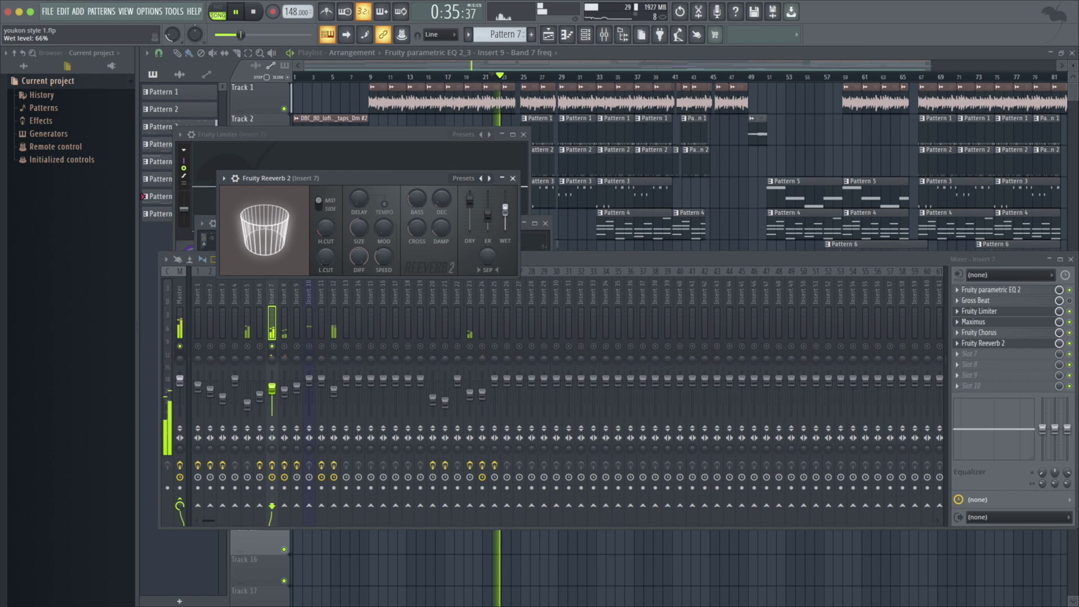
pyautogui.press('space')
pyautogui.rightClick(958, 343)
# Step: Replace the reverb with Fruity Convolver and set its wet level to -25.3 dB
pyautogui.moveTo(958, 340)
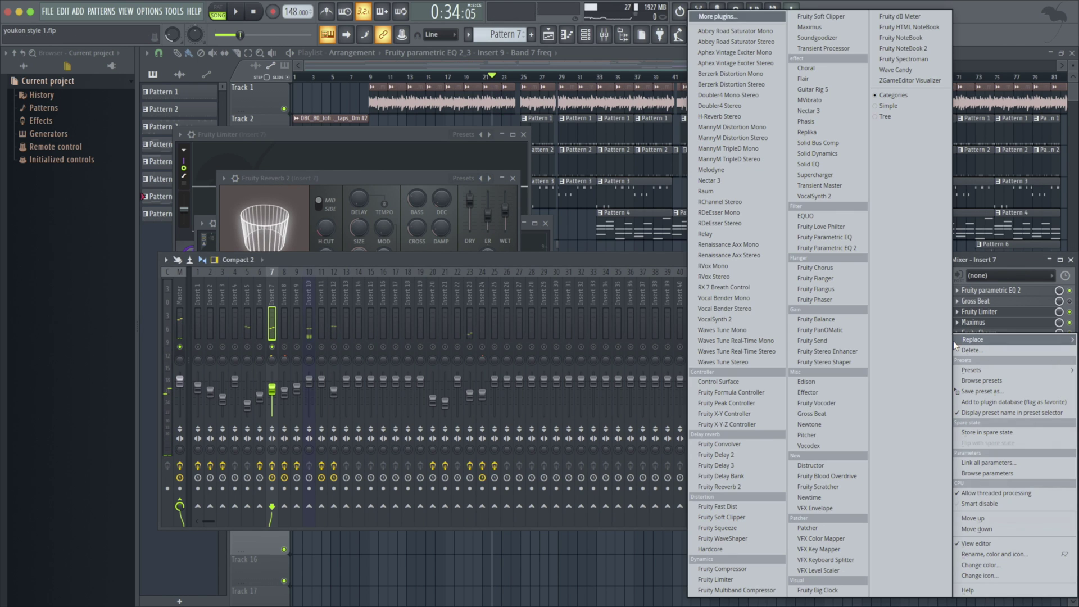
pyautogui.click(768, 443)
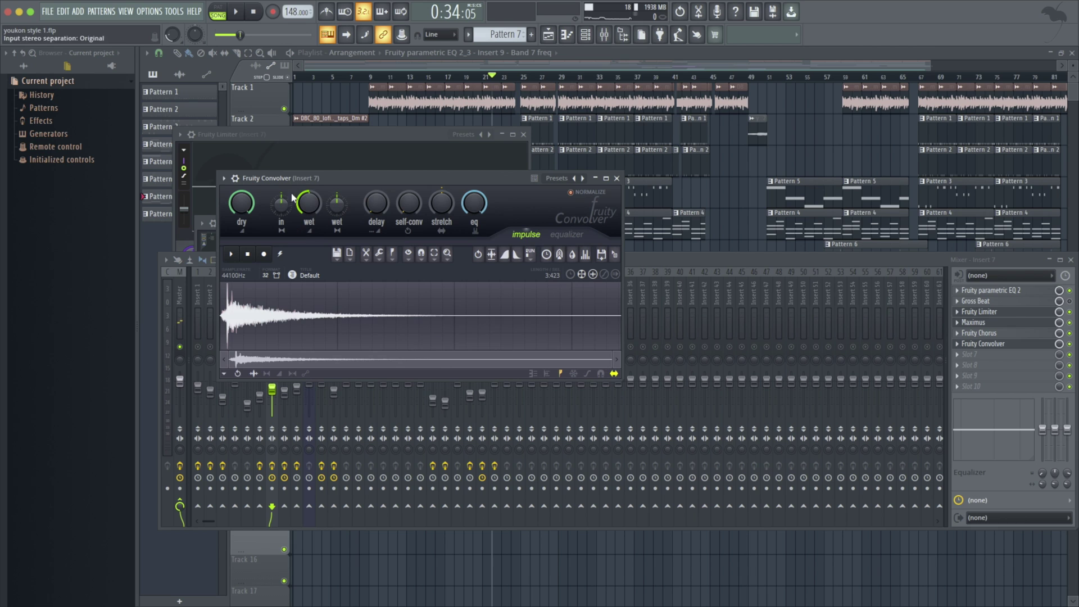
pyautogui.press('space')
pyautogui.moveTo(309, 202); pyautogui.dragTo(309, 210)
pyautogui.press('space')
# Step: Add Fruity Parametric EQ 2 to Insert 7 and cut EQ bands 1 and 3
pyautogui.rightClick(967, 343)
pyautogui.moveTo(973, 355)
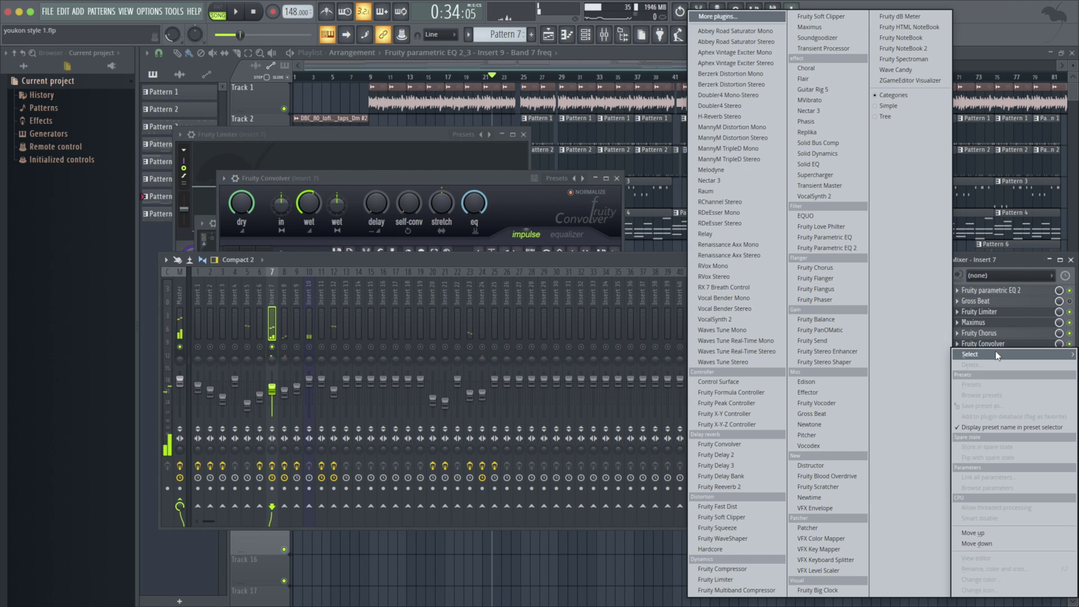
pyautogui.click(817, 248)
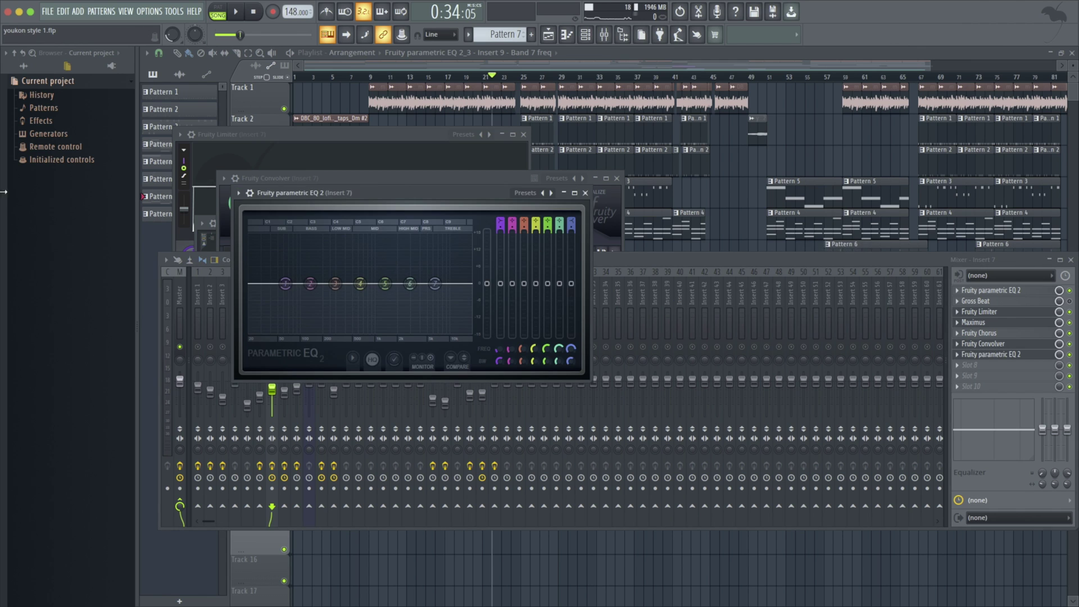
pyautogui.moveTo(285, 283); pyautogui.dragTo(337, 293)
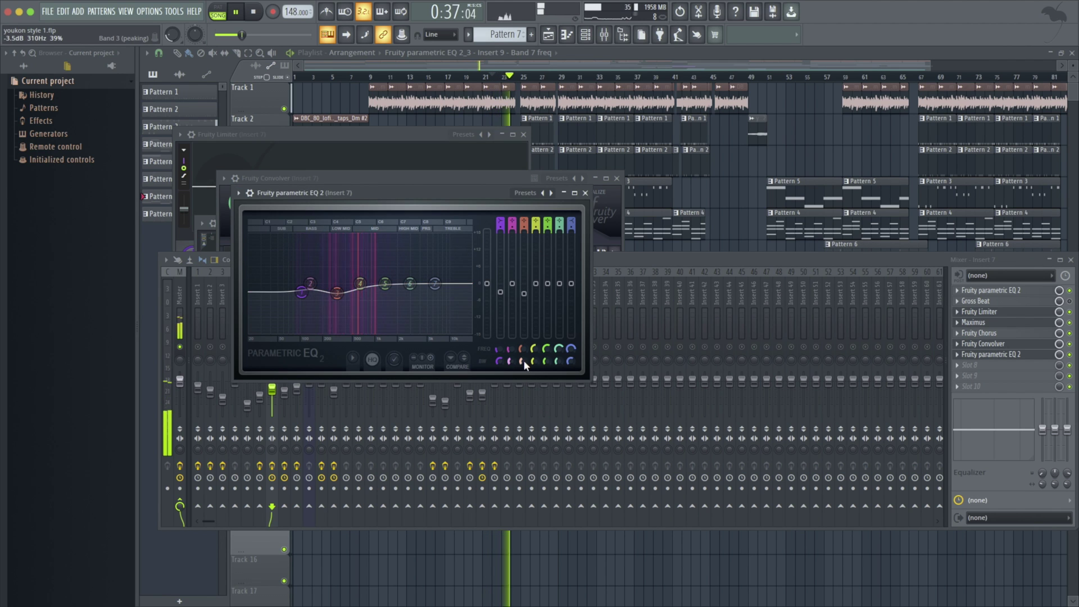
pyautogui.moveTo(340, 303); pyautogui.dragTo(303, 298)
pyautogui.press('space')
# Step: Close the Parametric EQ 2, Fruity Convolver, Fruity Limiter and Maximus windows
pyautogui.click(586, 192)
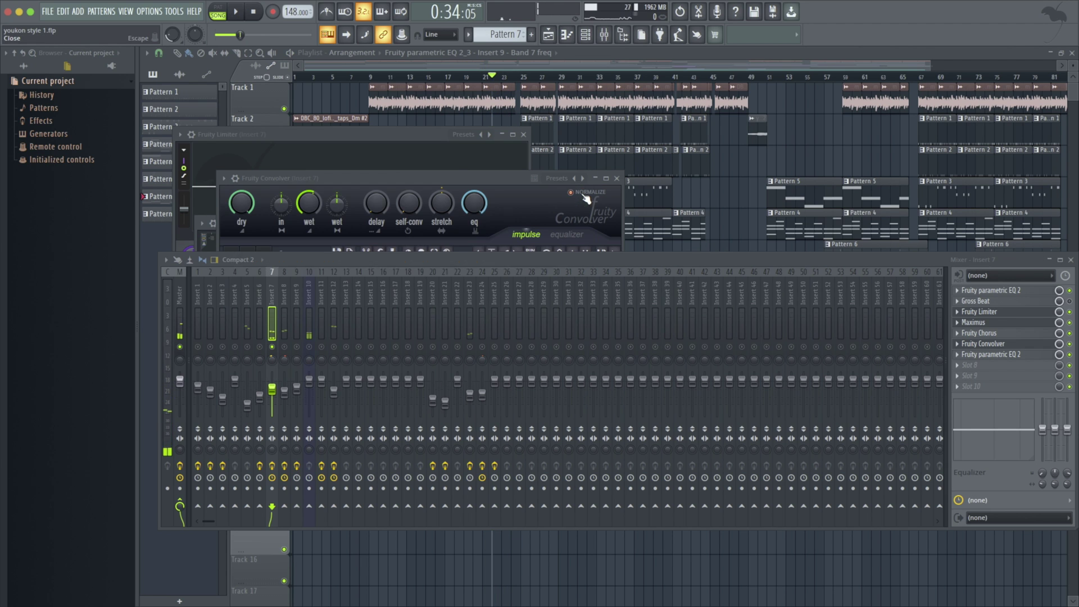
pyautogui.click(618, 178)
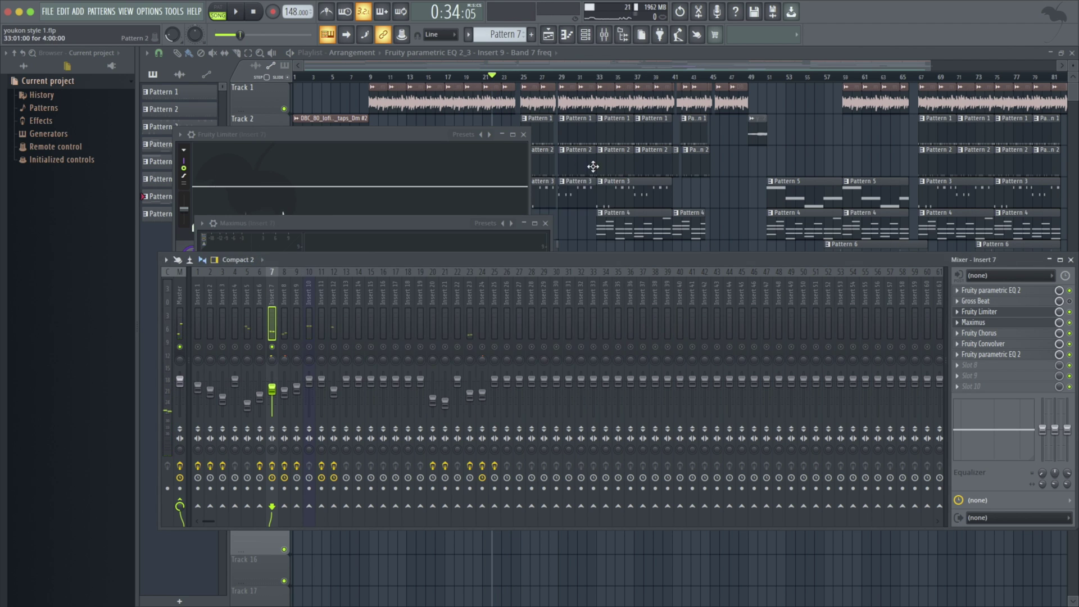
pyautogui.click(524, 135)
pyautogui.click(534, 223)
pyautogui.click(546, 223)
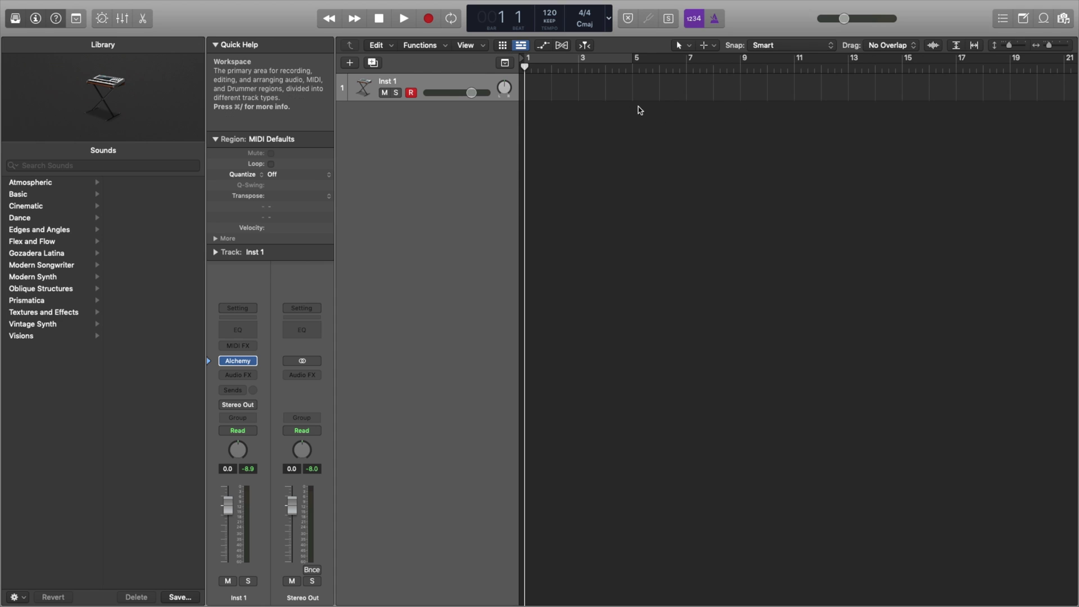
# Step: Toggle the mixer on and off, then add a new software instrument track below Inst 1
pyautogui.click(122, 18)
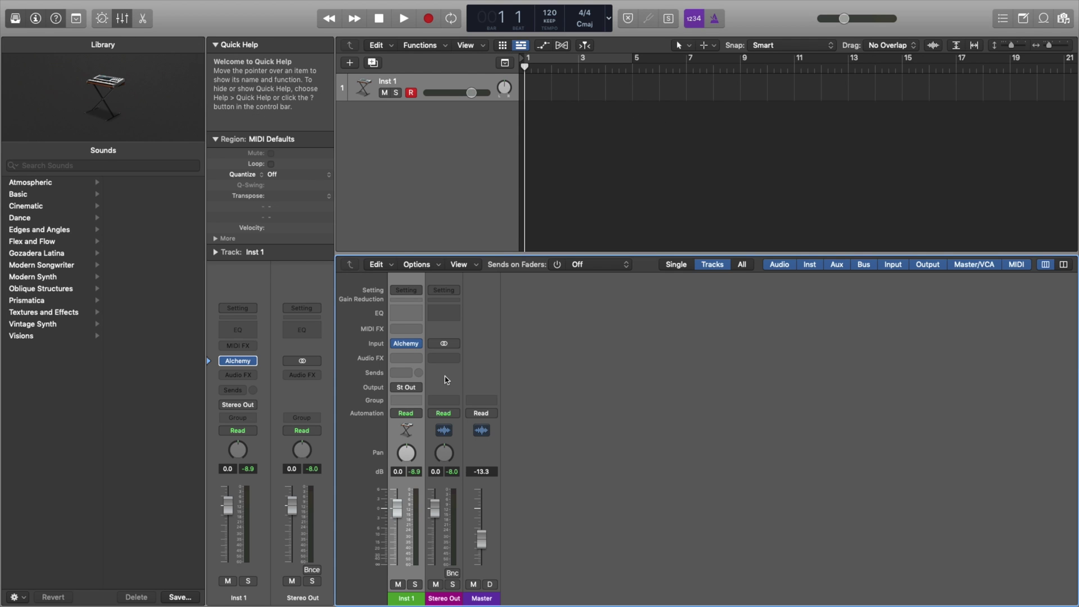
pyautogui.click(125, 21)
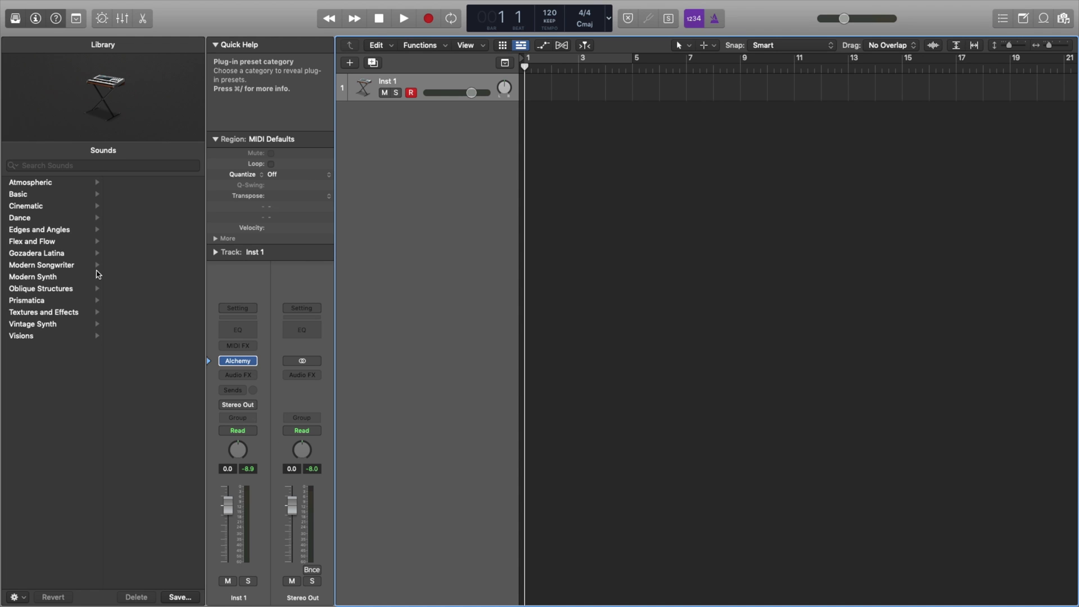
pyautogui.doubleClick(400, 151)
pyautogui.click(59, 206)
# Step: Record a four-bar Tight Trap drum part of hi-hat, snare and kick hits, then select its region
pyautogui.scroll(-10, 144, 314)
pyautogui.scroll(2, 144, 314)
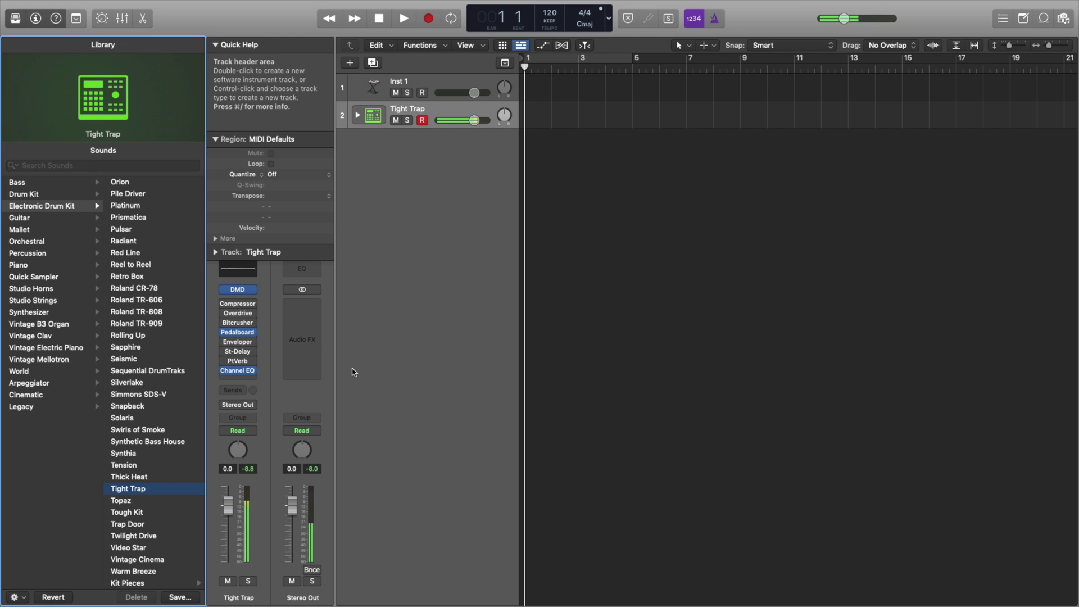
pyautogui.click(845, 19)
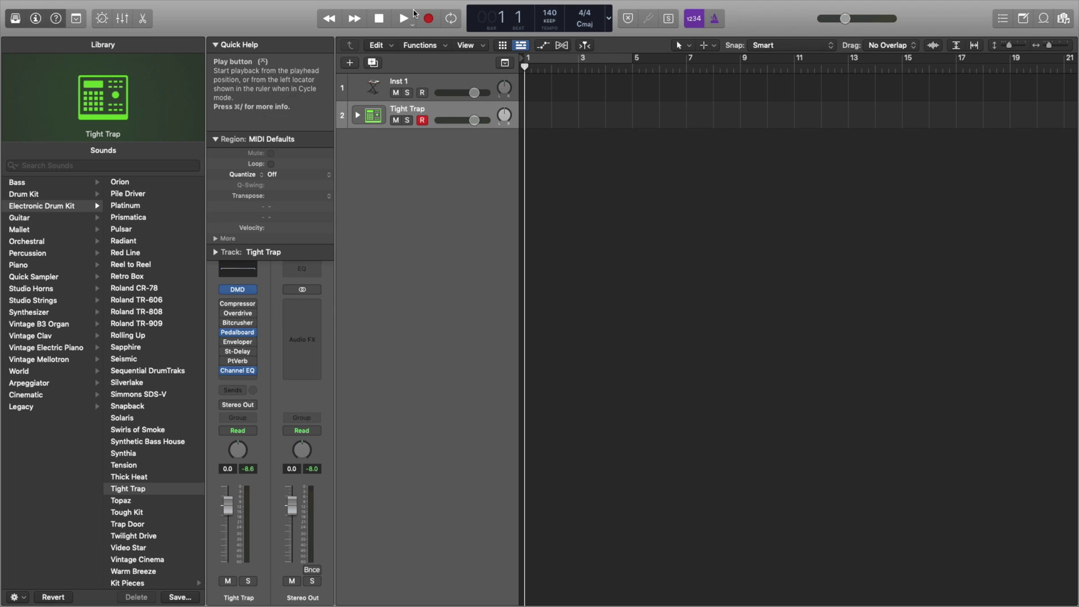
pyautogui.click(428, 19)
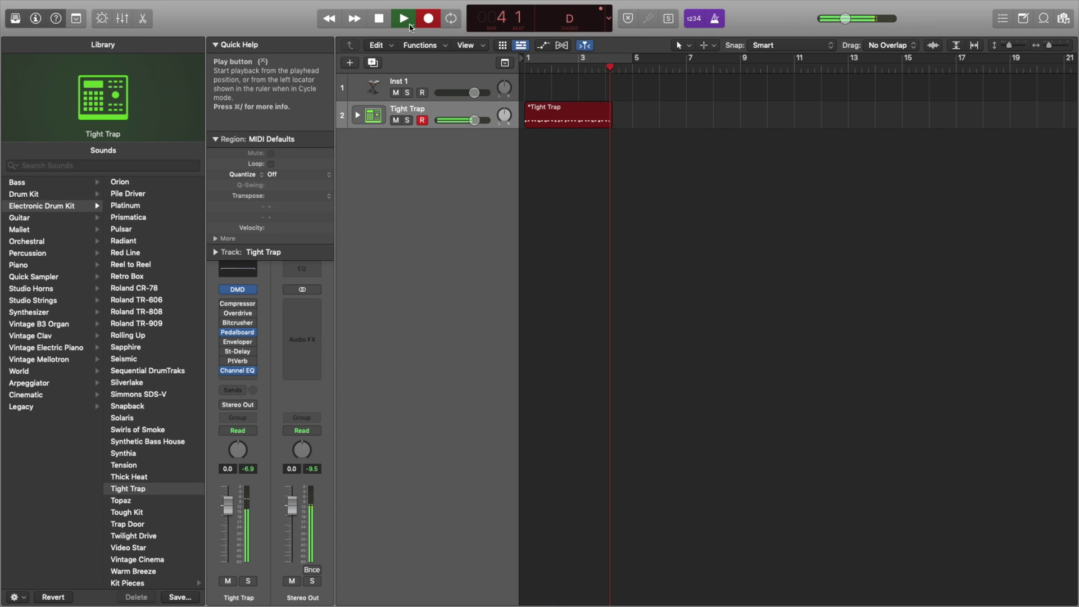
pyautogui.press('space')
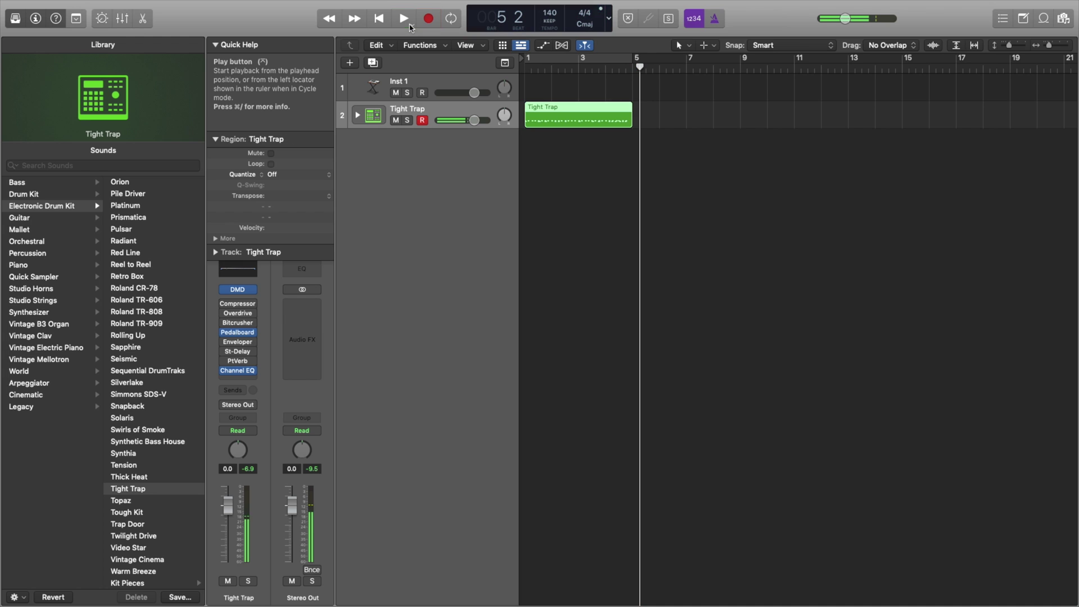
pyautogui.click(548, 106)
# Step: Add an open hi-hat note, quantize all Tight Trap notes and set their velocity to 79
pyautogui.doubleClick(559, 118)
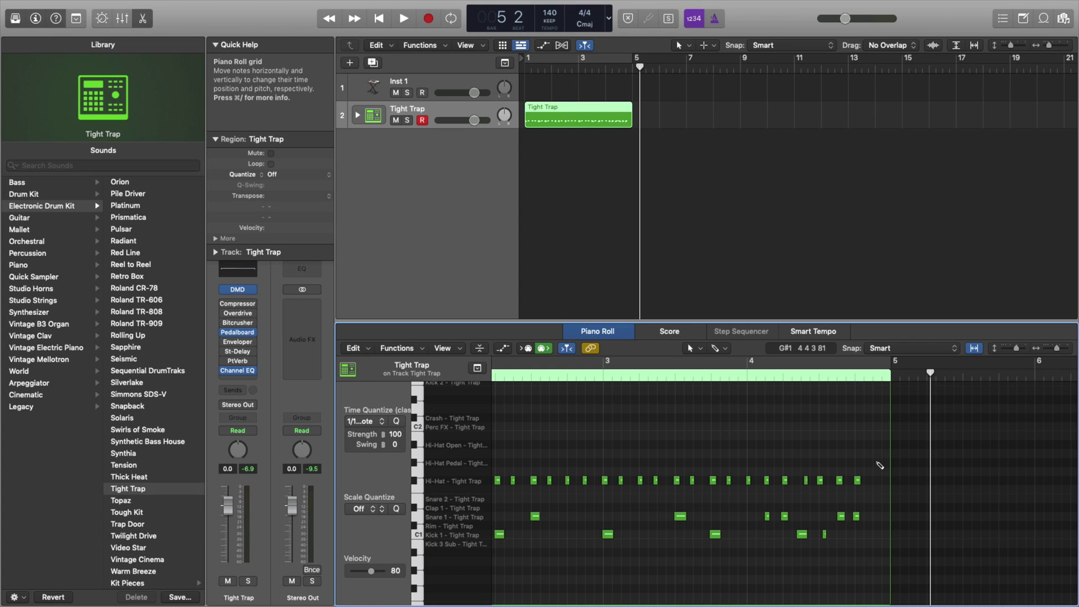
pyautogui.click(880, 463)
pyautogui.moveTo(880, 463); pyautogui.dragTo(879, 444)
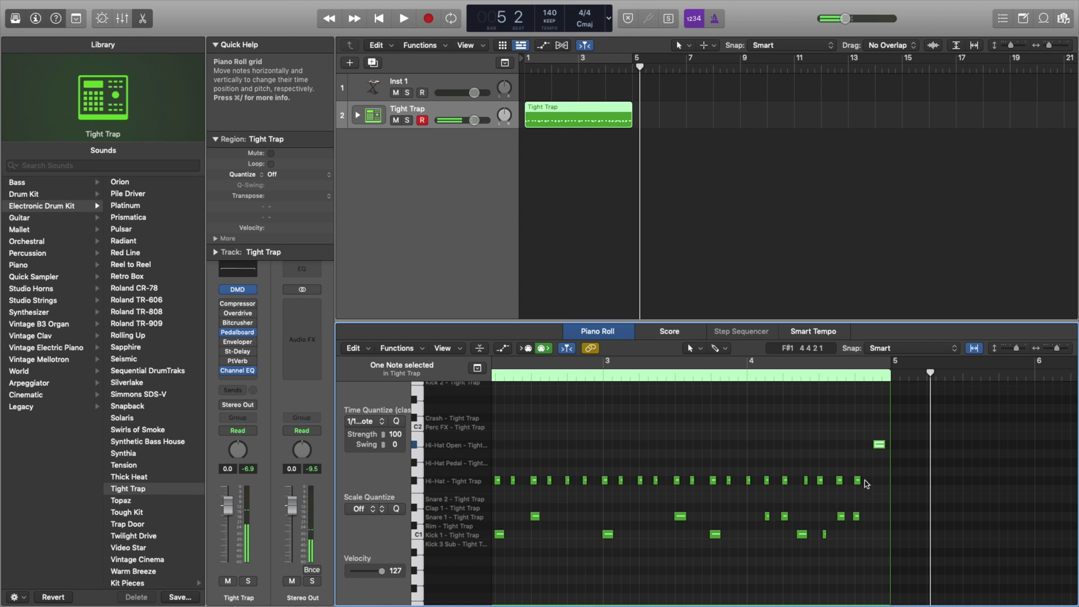
pyautogui.hscroll(-5, 867, 523)
pyautogui.press('super+a')
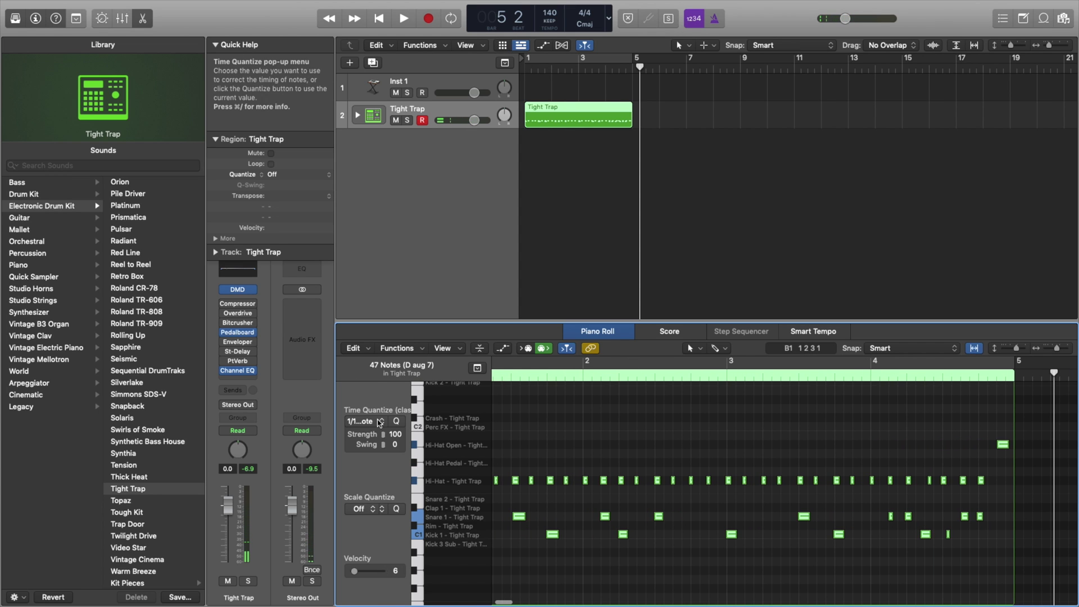
pyautogui.click(398, 421)
pyautogui.hscroll(-2, 782, 481)
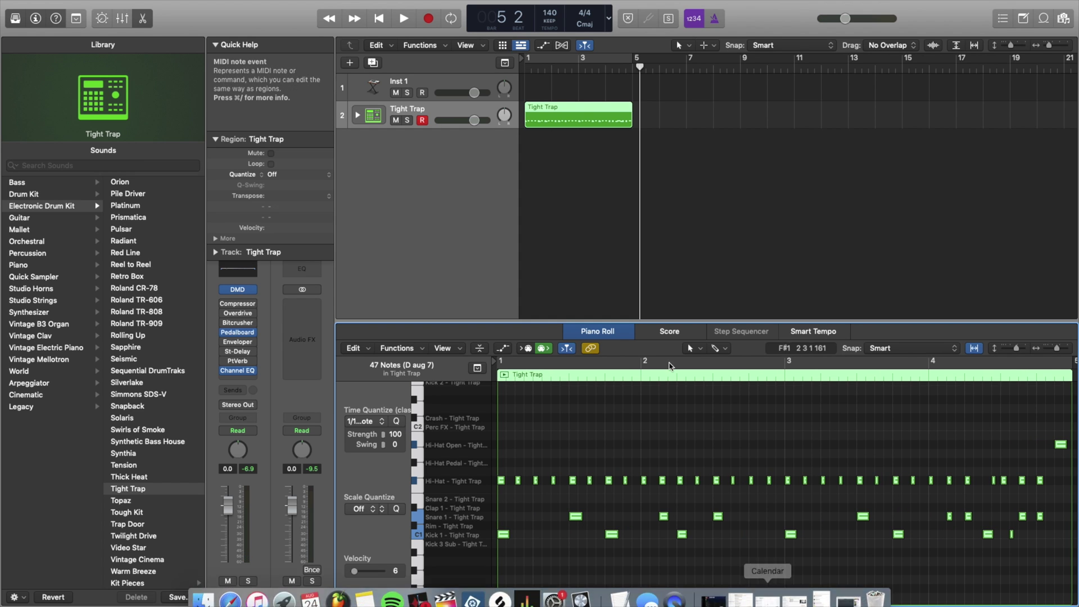
pyautogui.press('Return')
pyautogui.moveTo(355, 571); pyautogui.dragTo(375, 578)
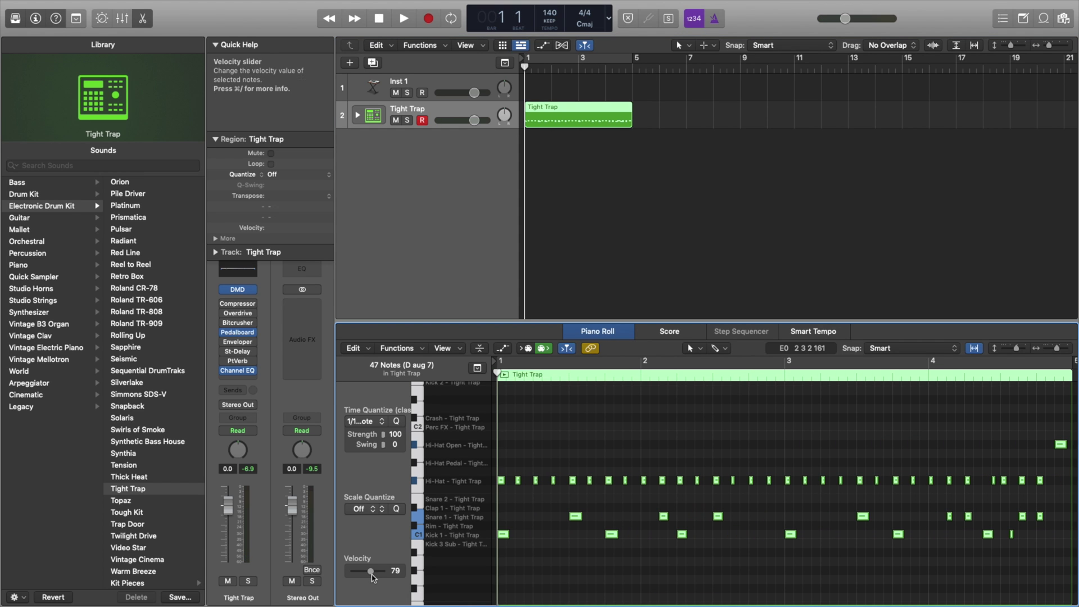
pyautogui.press('space')
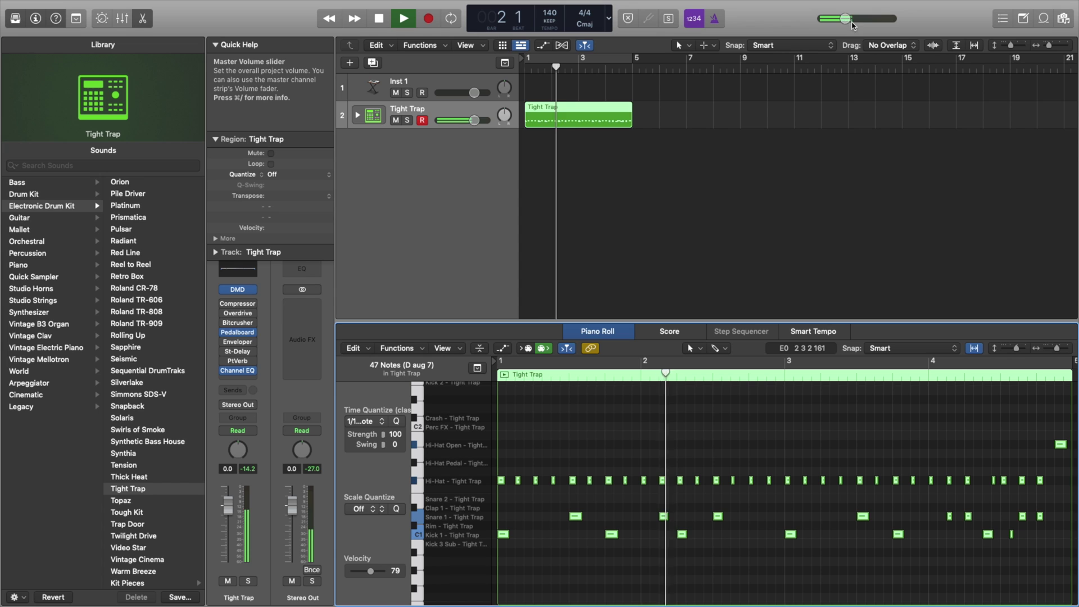
# Step: Raise the master volume, expand the Tight Trap stack, and add a step-sequencer pattern at bar 5
pyautogui.moveTo(859, 22)
pyautogui.moveTo(859, 23); pyautogui.dragTo(868, 25)
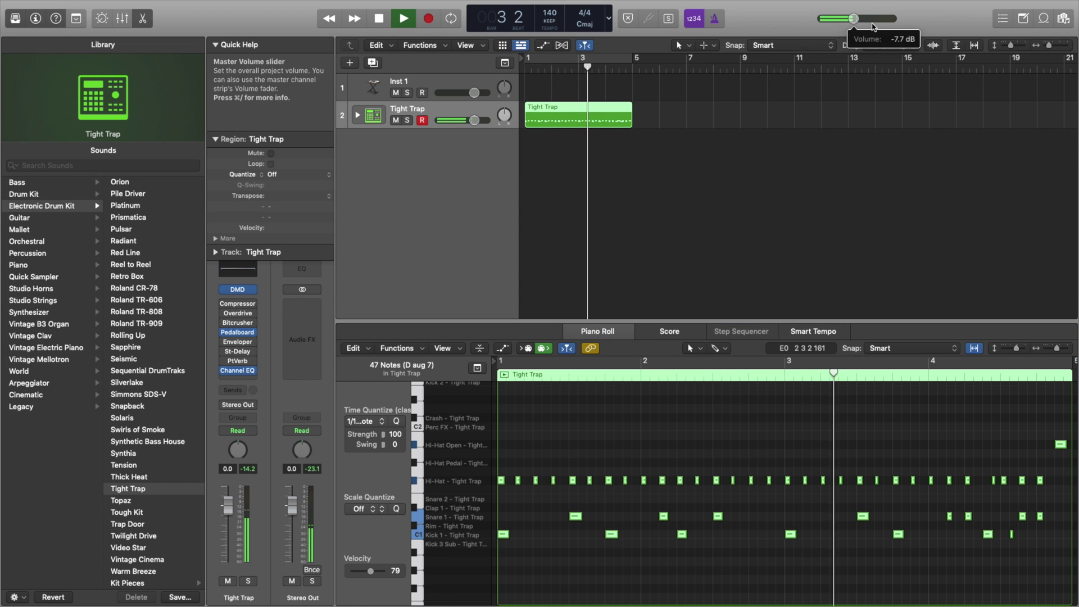
pyautogui.moveTo(873, 26); pyautogui.dragTo(878, 28)
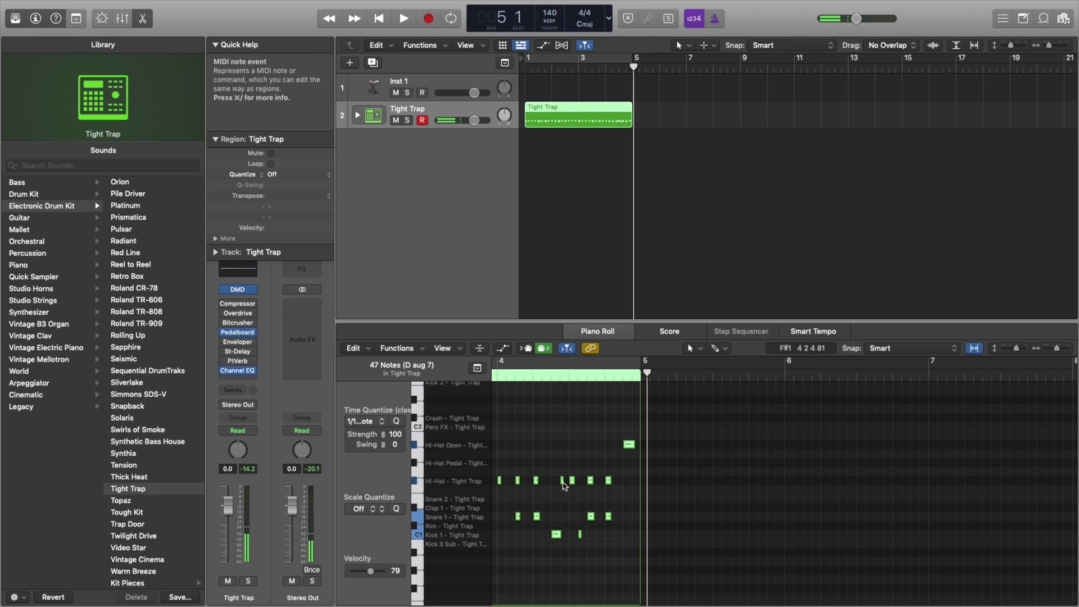
pyautogui.moveTo(562, 481); pyautogui.dragTo(557, 483)
pyautogui.click(562, 126)
pyautogui.press('Return')
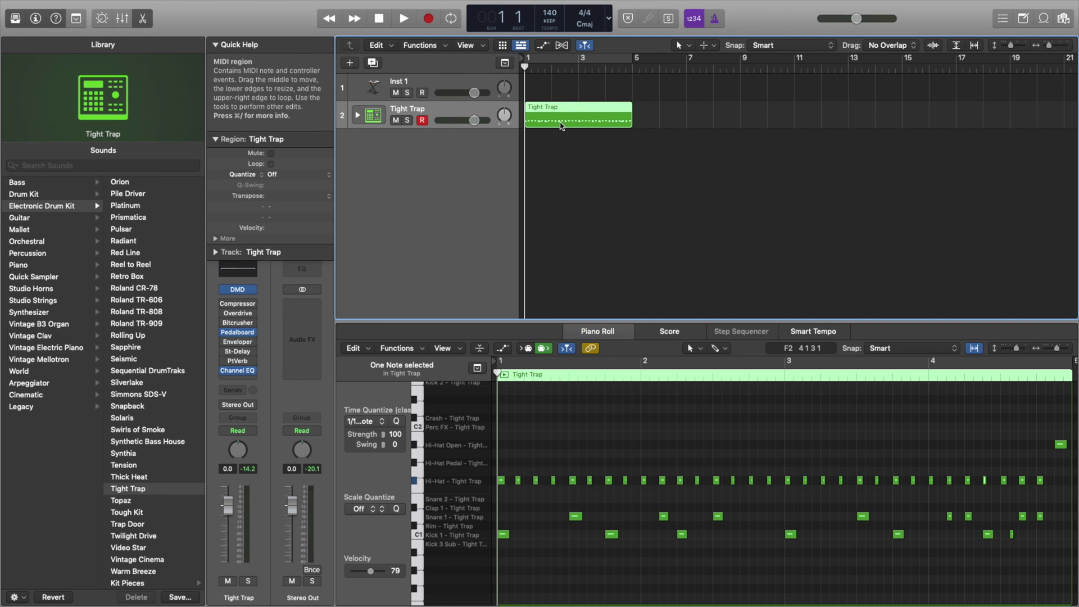
pyautogui.click(359, 117)
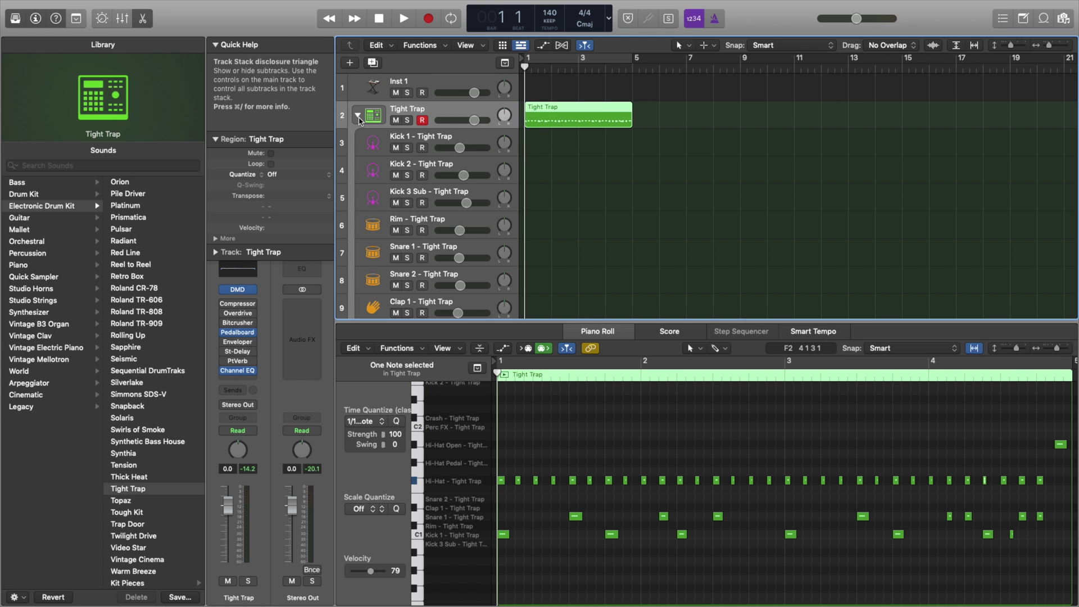
pyautogui.press('super+shift+p')
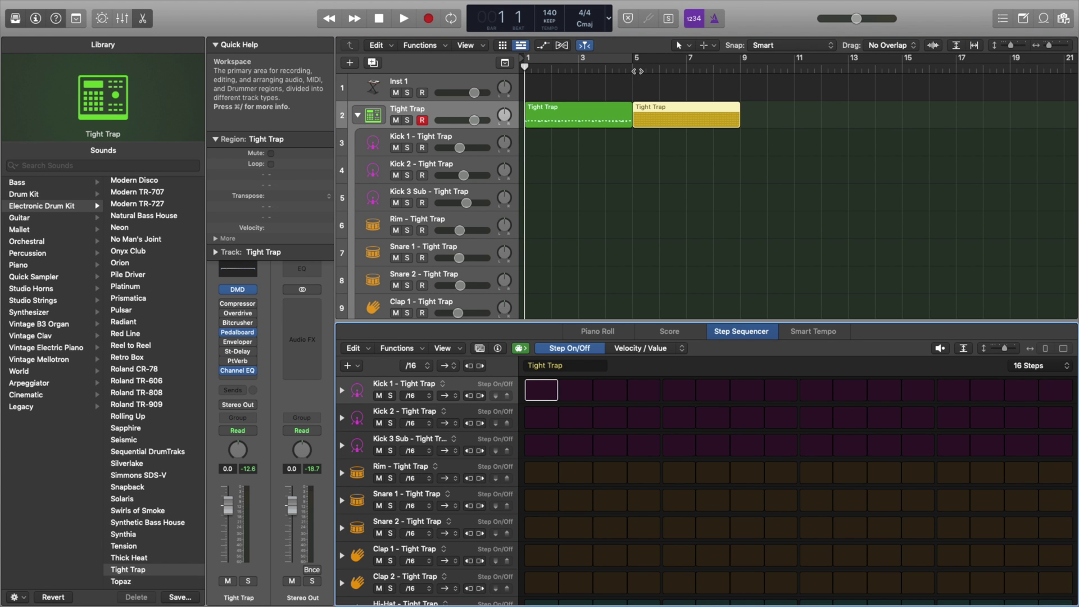
# Step: Program Kick 1 on steps 1, 7 and 13 and a rim hit on step 9, extended to 32 steps
pyautogui.click(633, 67)
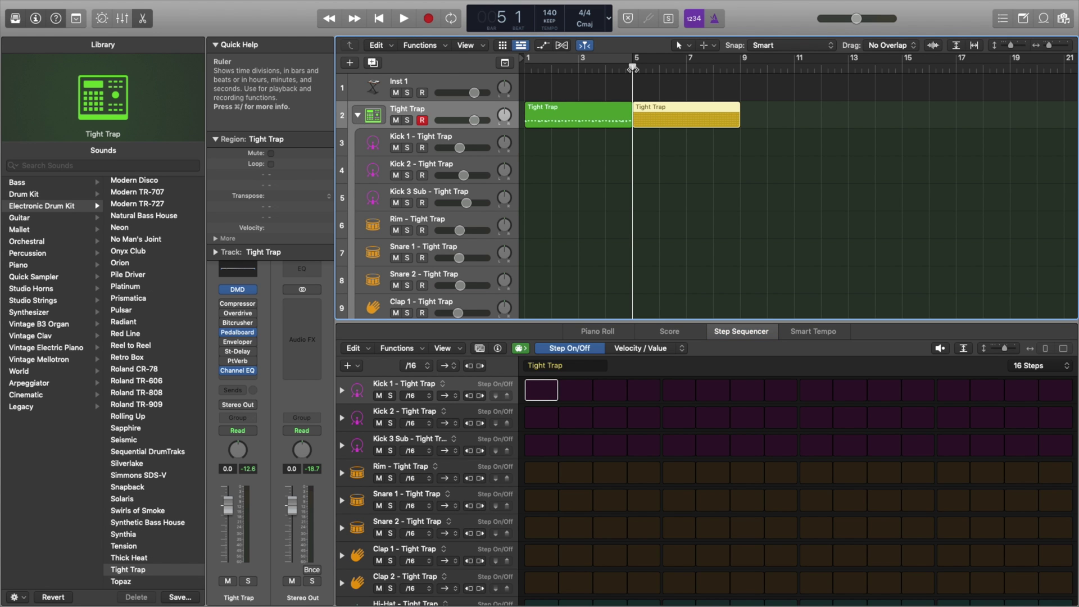
pyautogui.click(544, 397)
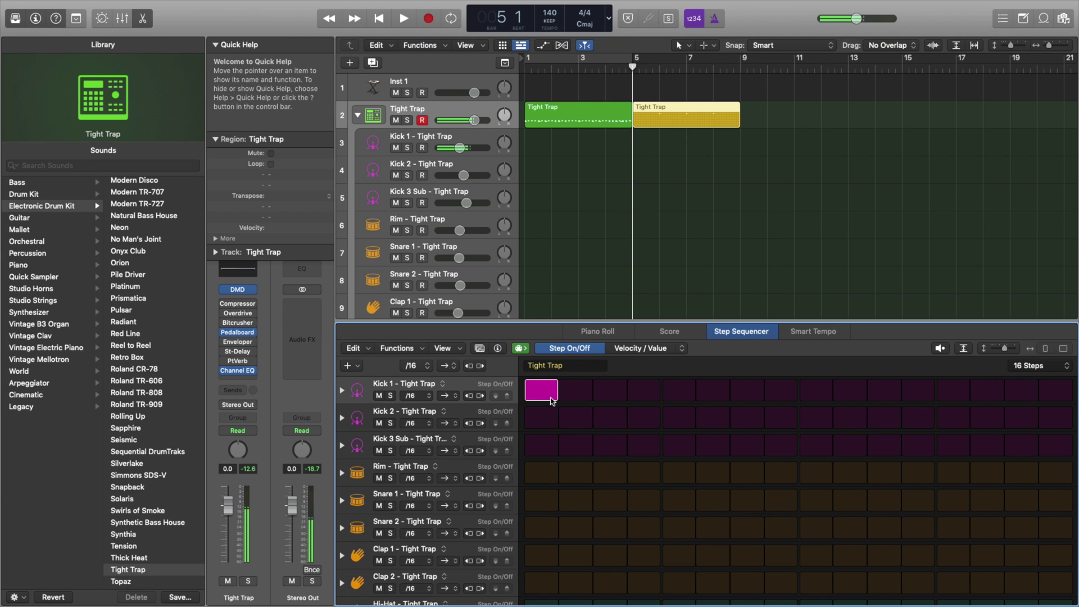
pyautogui.click(813, 475)
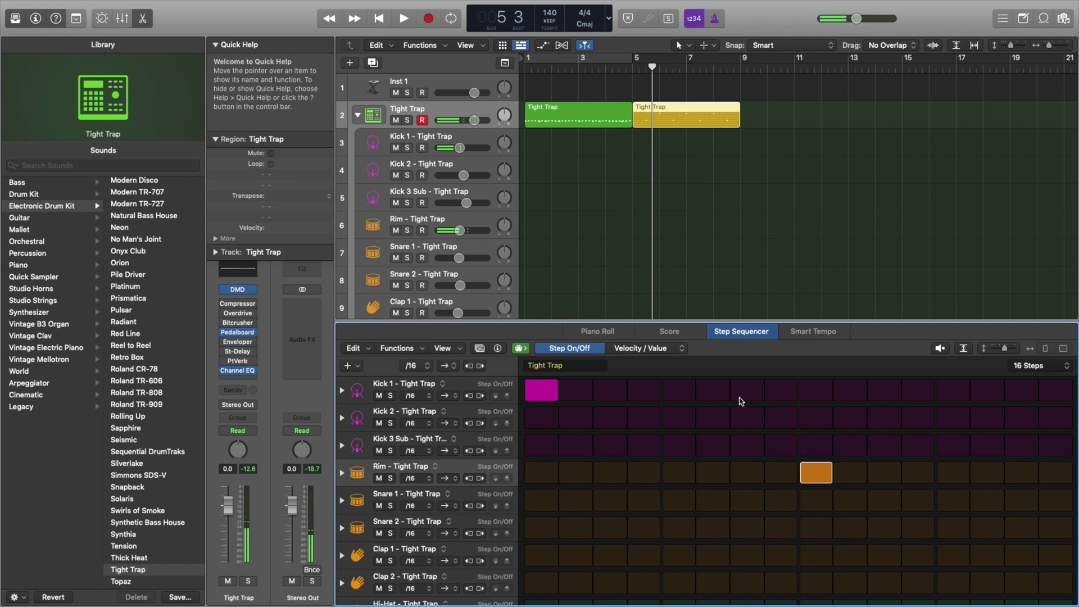
pyautogui.press('space')
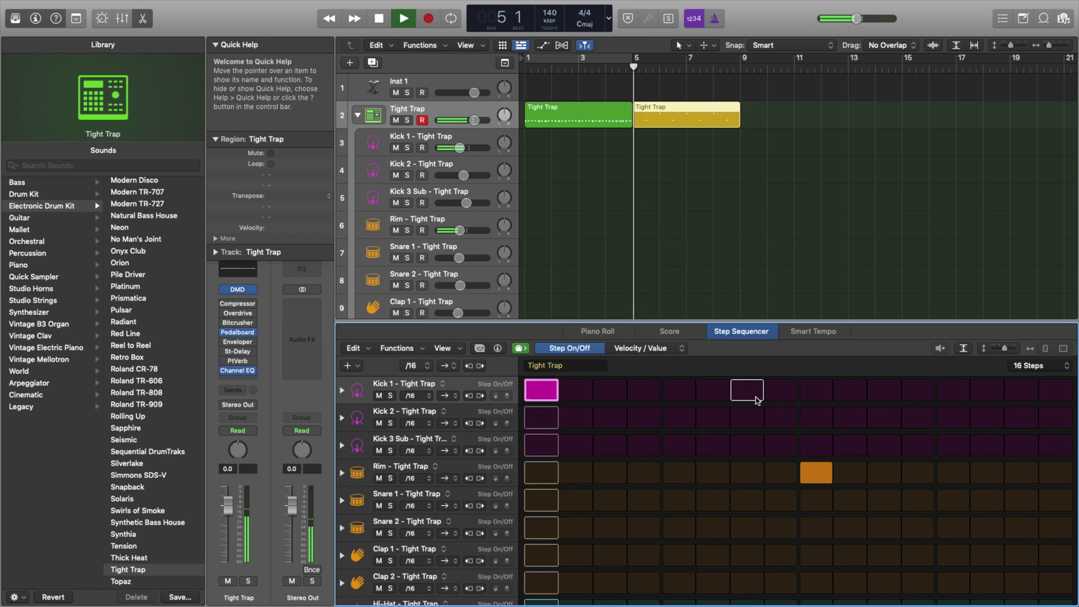
pyautogui.press('space')
pyautogui.click(959, 391)
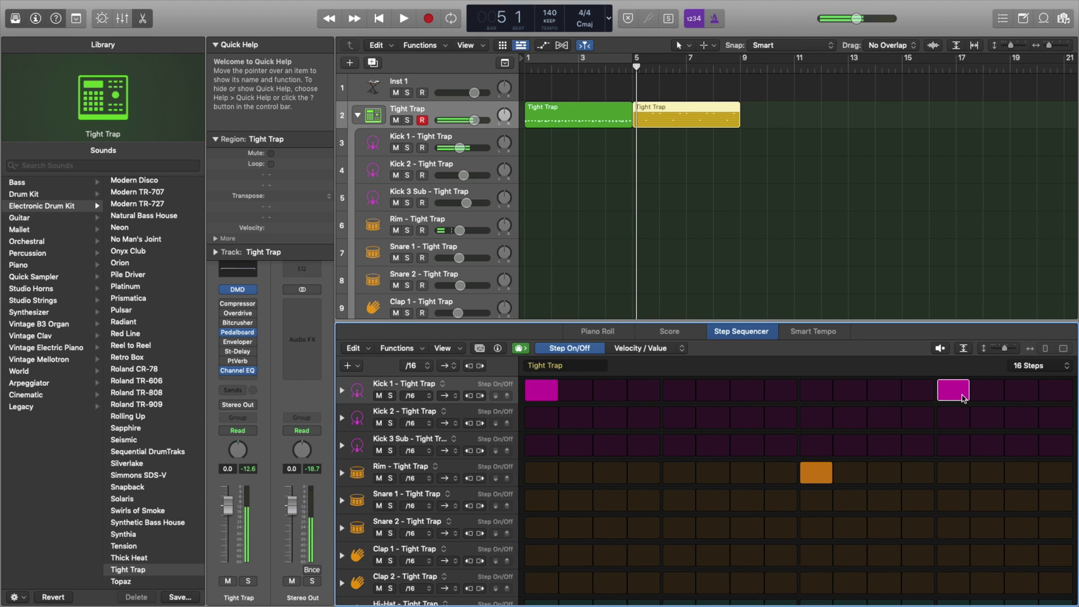
pyautogui.click(738, 386)
pyautogui.click(1037, 366)
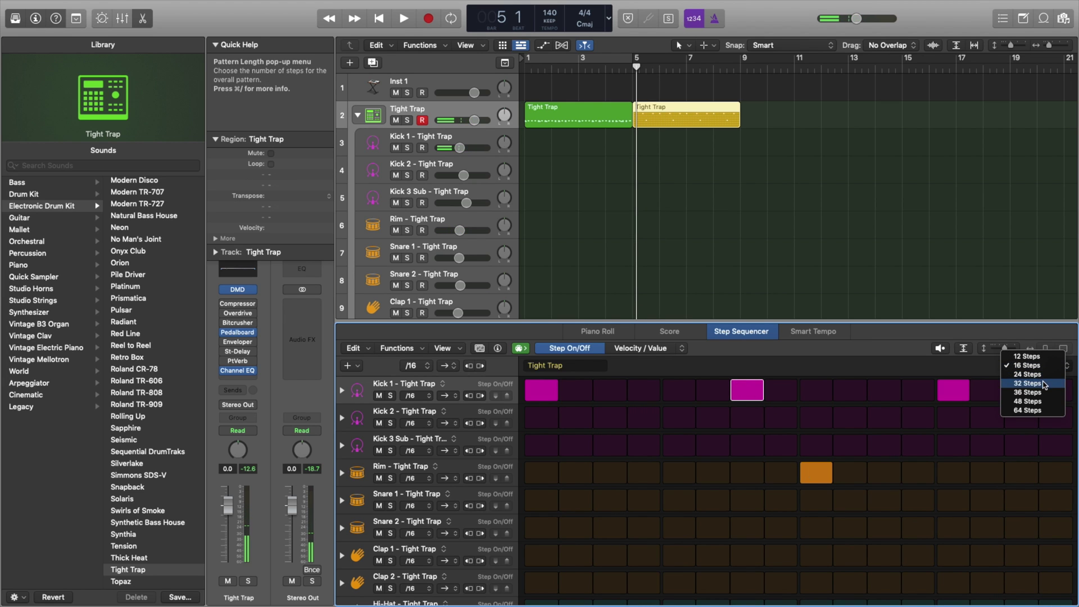
pyautogui.click(1043, 384)
pyautogui.press('space')
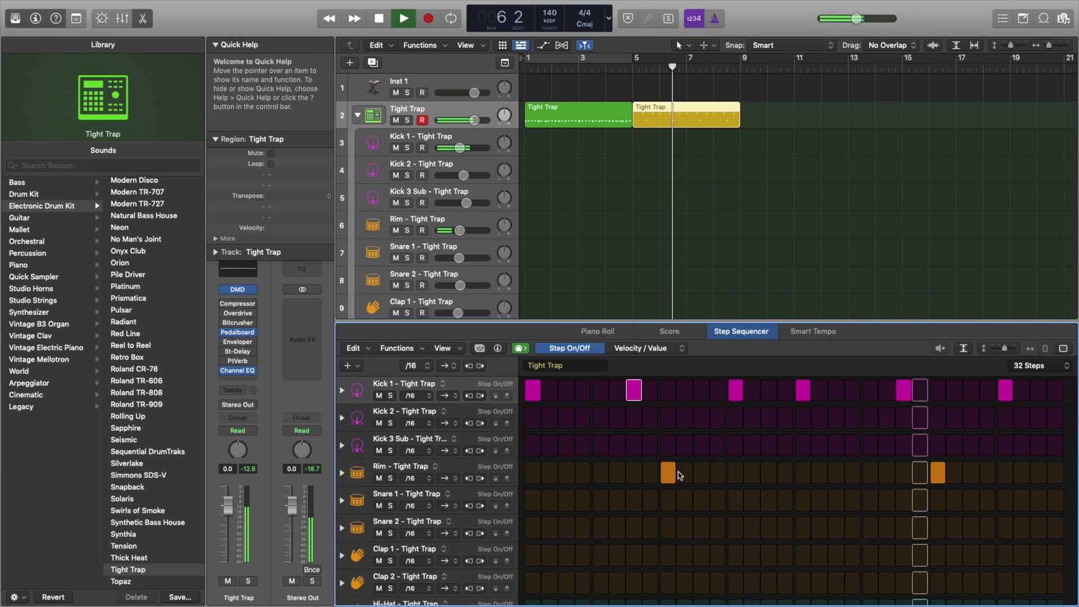
# Step: Delete the bar-5 pattern region and collapse the Tight Trap stack
pyautogui.click(663, 108)
pyautogui.press('space')
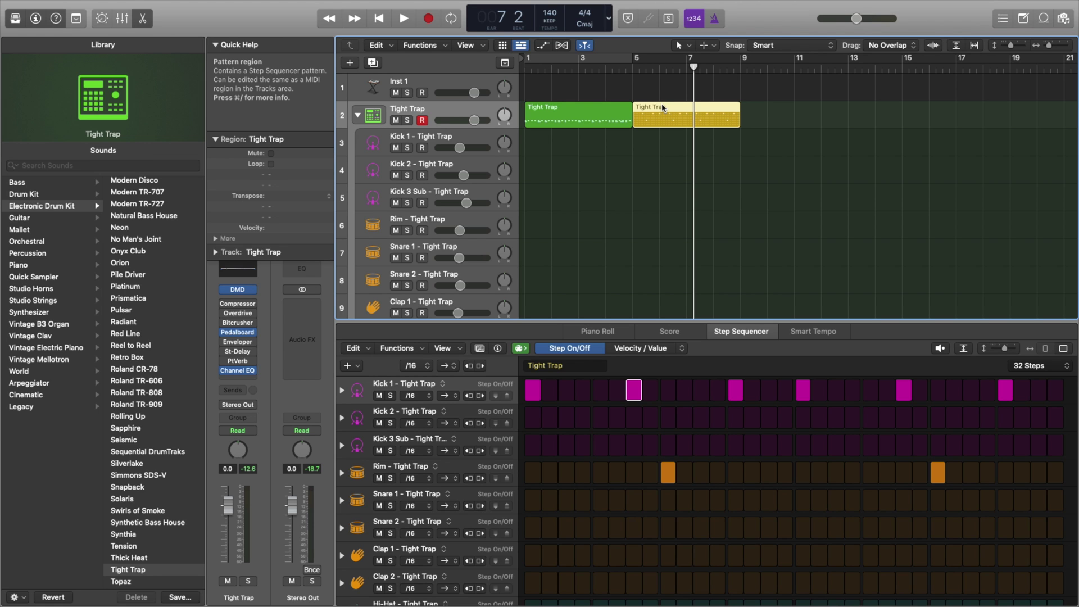
pyautogui.press('Delete')
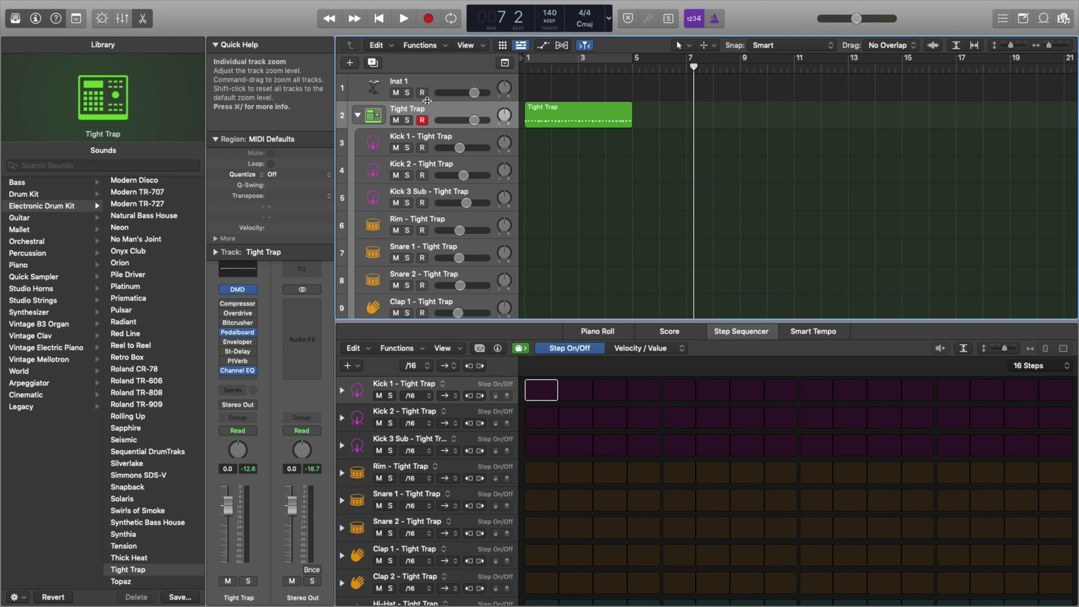
pyautogui.click(357, 116)
# Step: Add a new software instrument track to the project
pyautogui.press('Return')
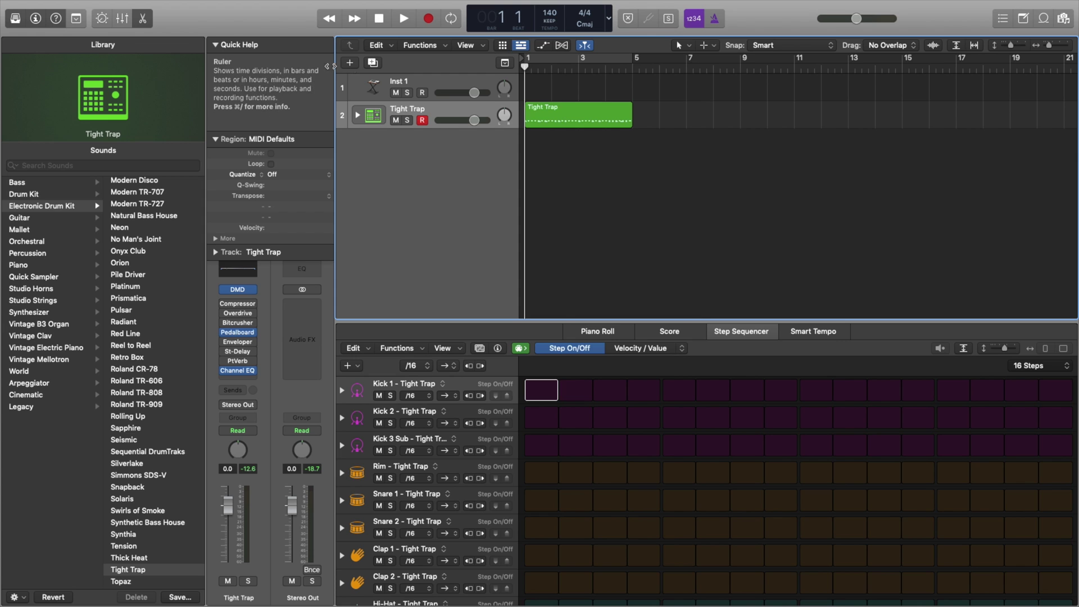
pyautogui.rightClick(444, 110)
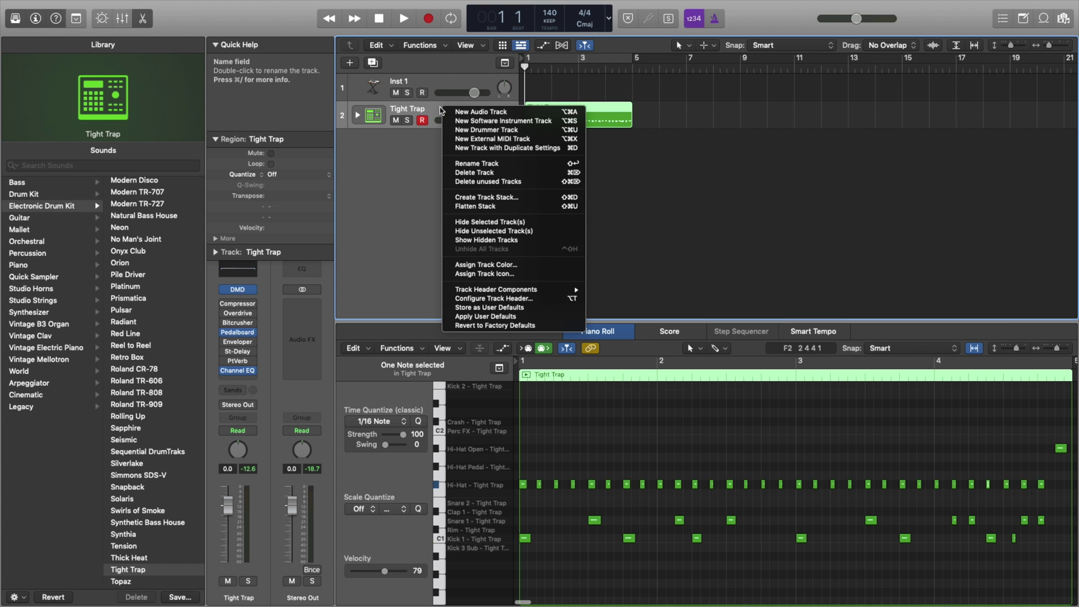
pyautogui.click(478, 130)
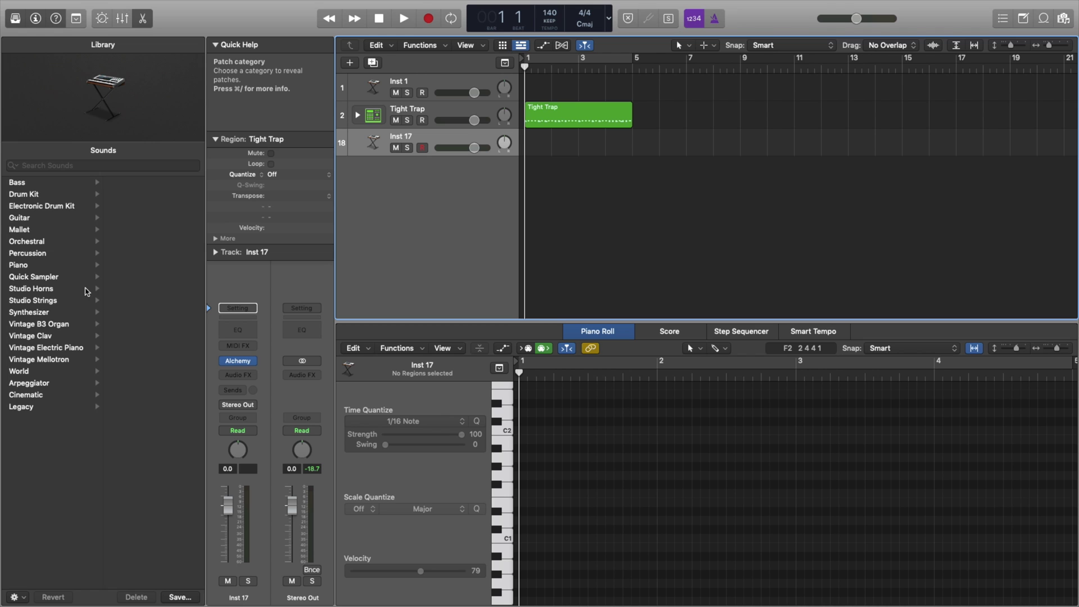
# Step: Audition Synthesizer > Classics patches like Micro Pulse, then load Classic Pad on the new track
pyautogui.click(59, 314)
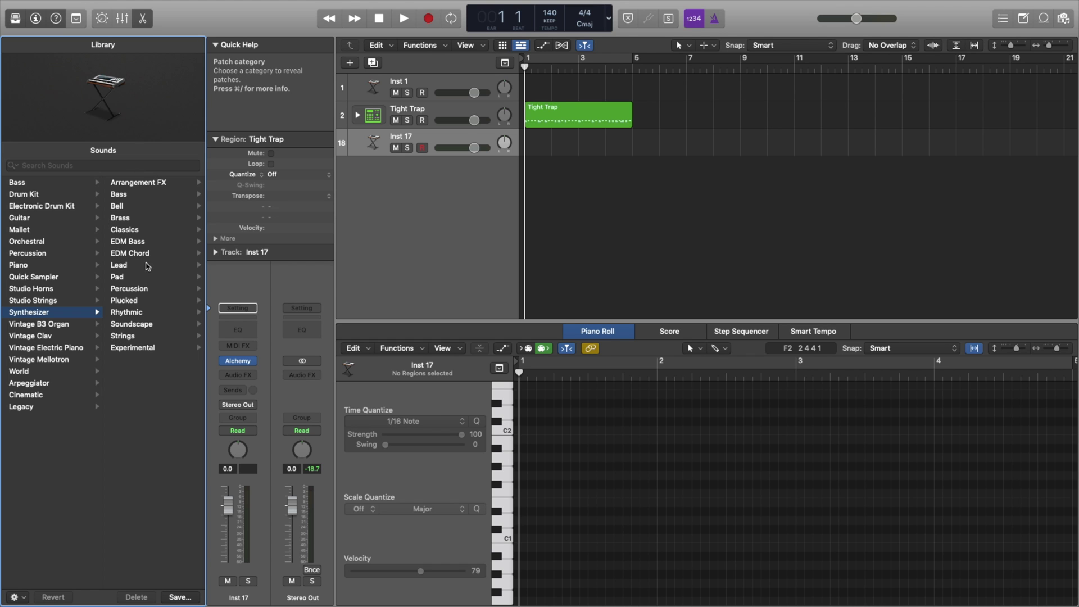
pyautogui.click(146, 230)
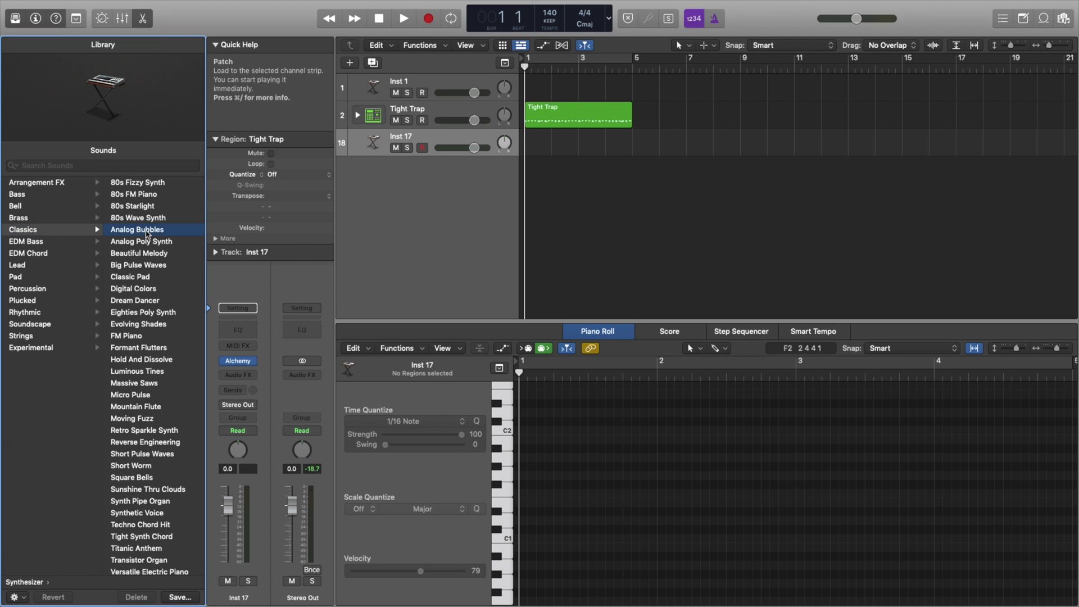
pyautogui.moveTo(236, 368)
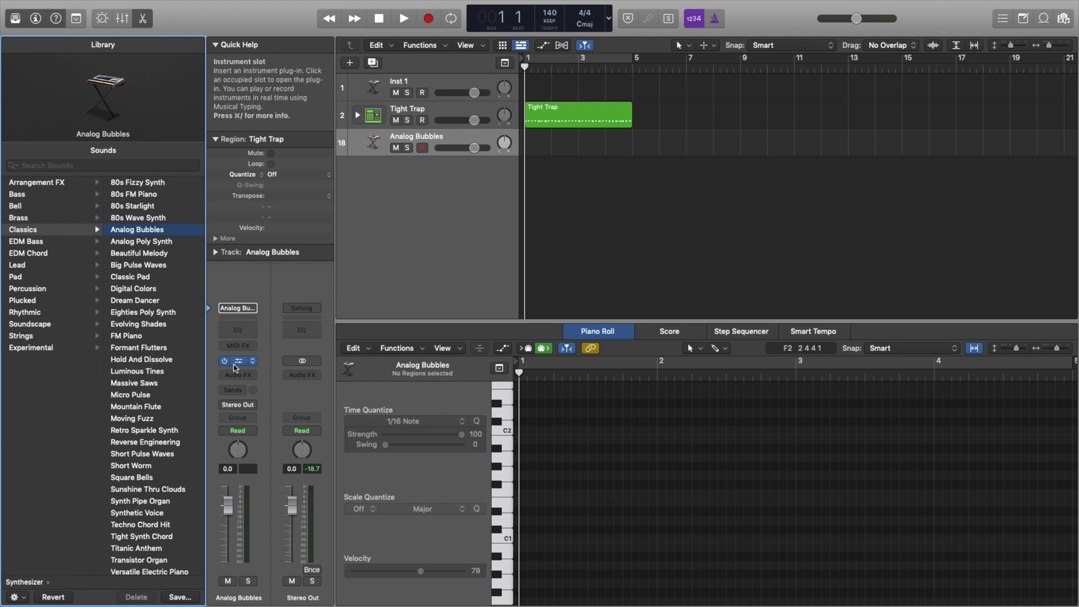
pyautogui.press('space')
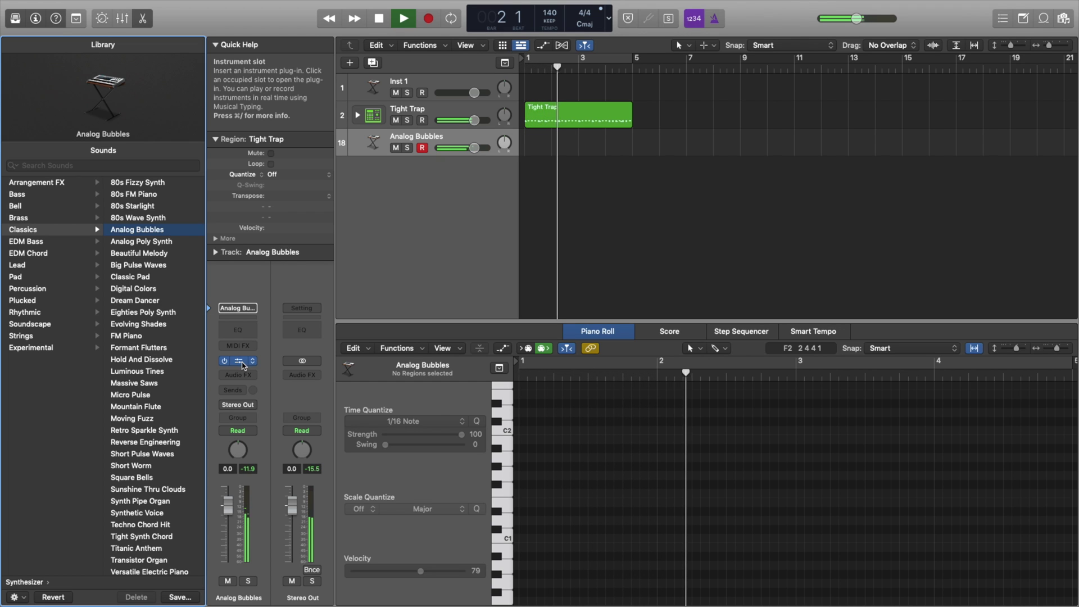
pyautogui.click(134, 396)
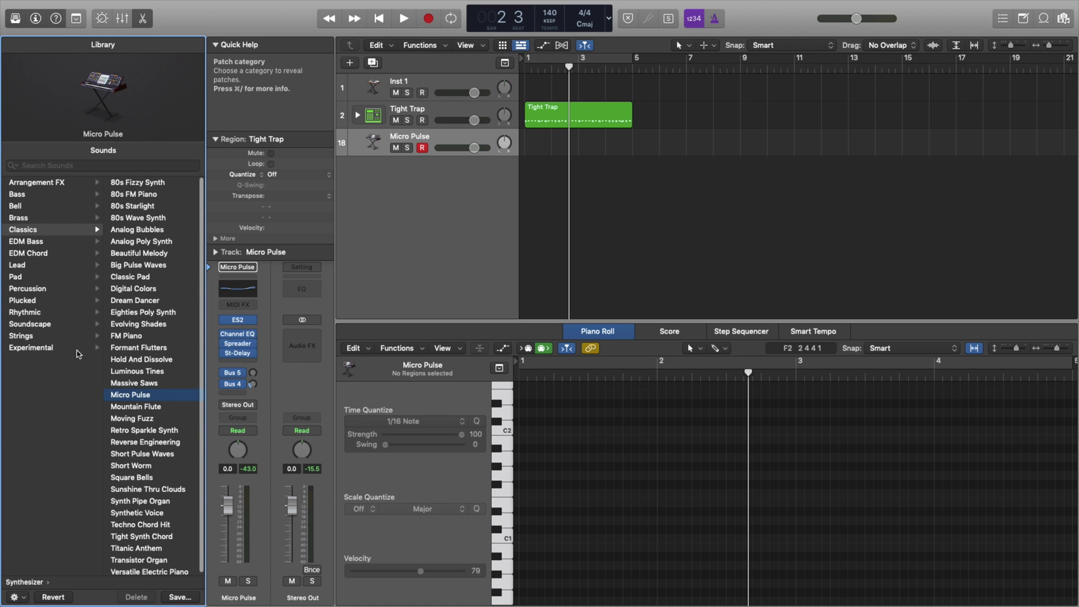
pyautogui.scroll(-1, 129, 424)
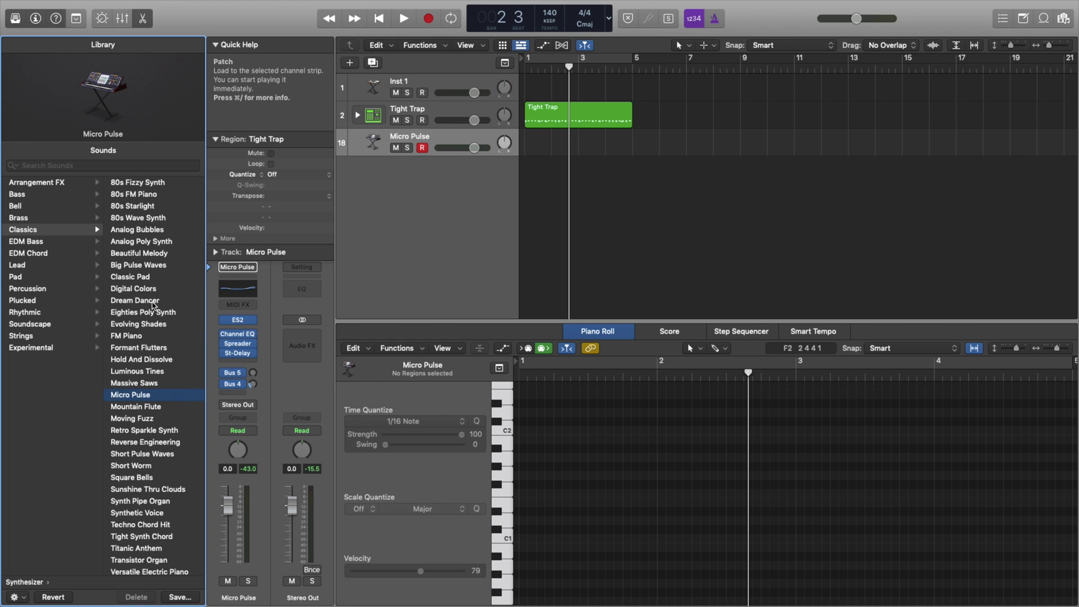
pyautogui.click(144, 282)
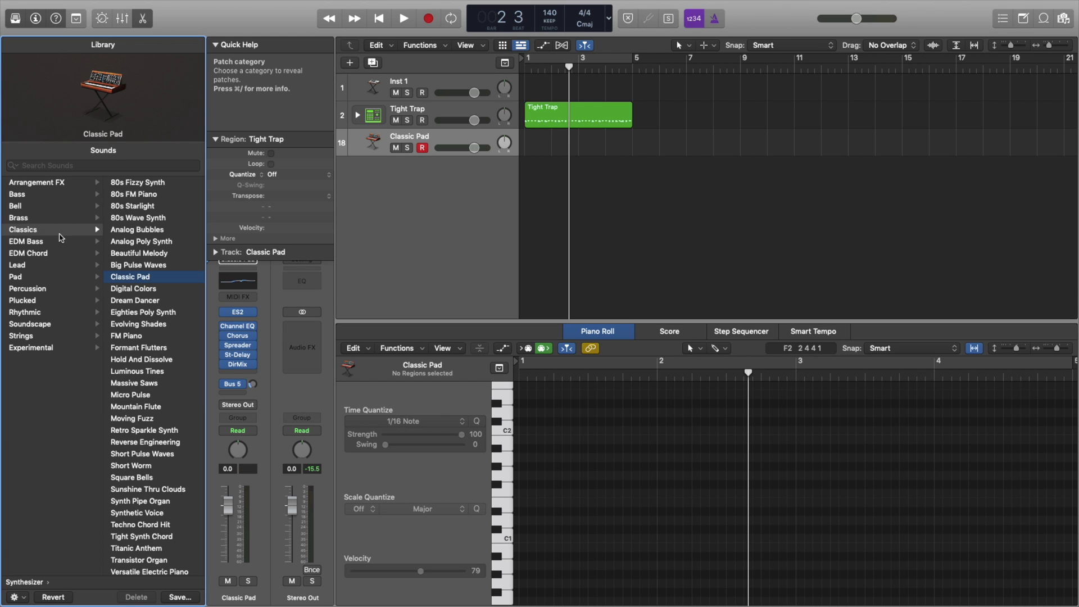
pyautogui.click(527, 65)
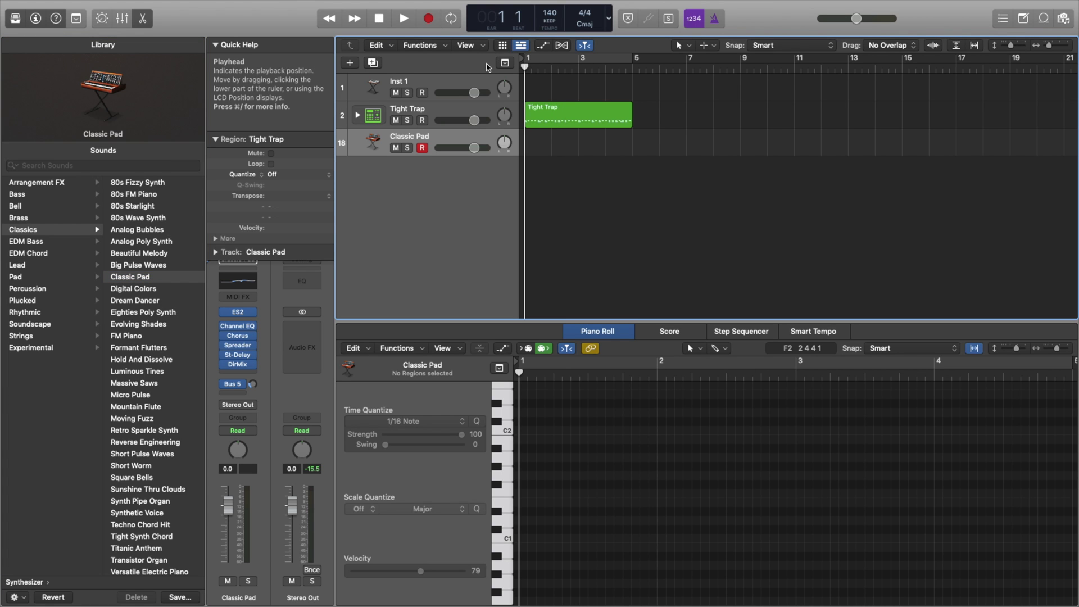
# Step: Record a four-bar Classic Pad chord part and quantize its notes to 1/16
pyautogui.press('r')
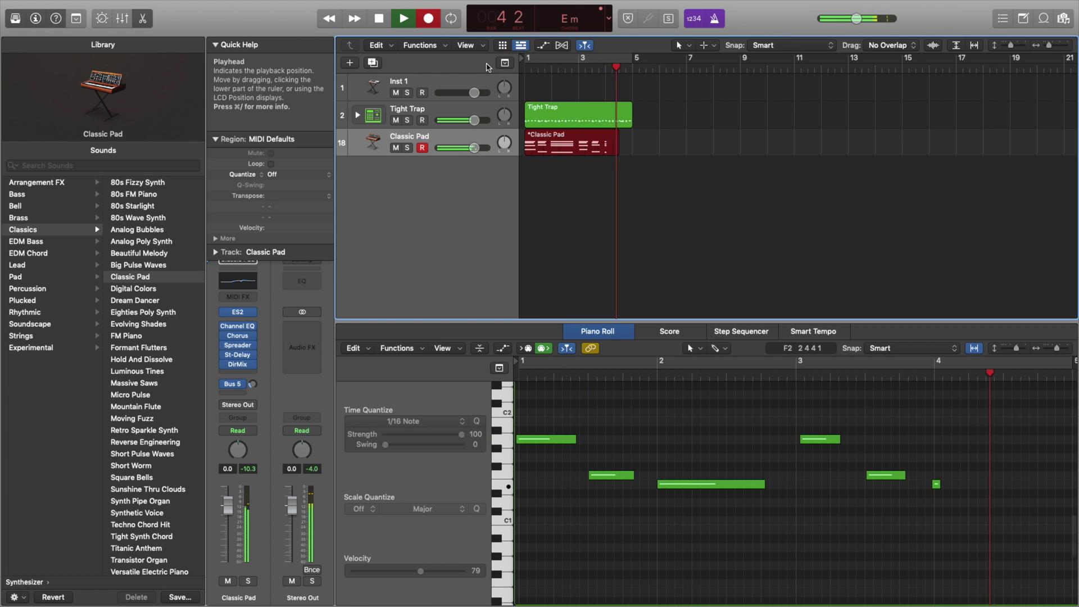
pyautogui.press('space')
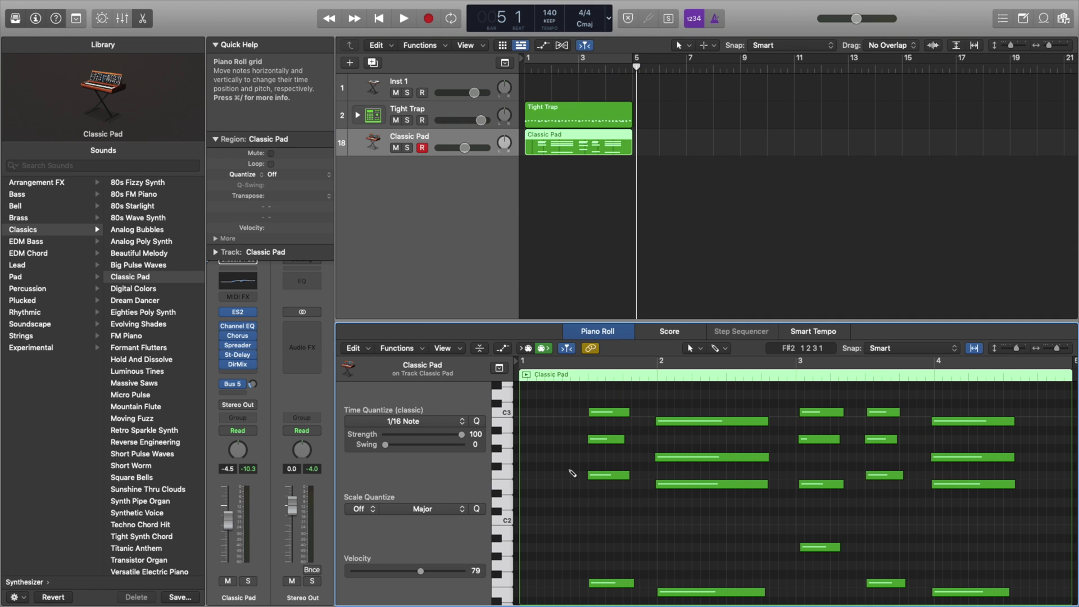
pyautogui.press('super+a')
pyautogui.click(477, 421)
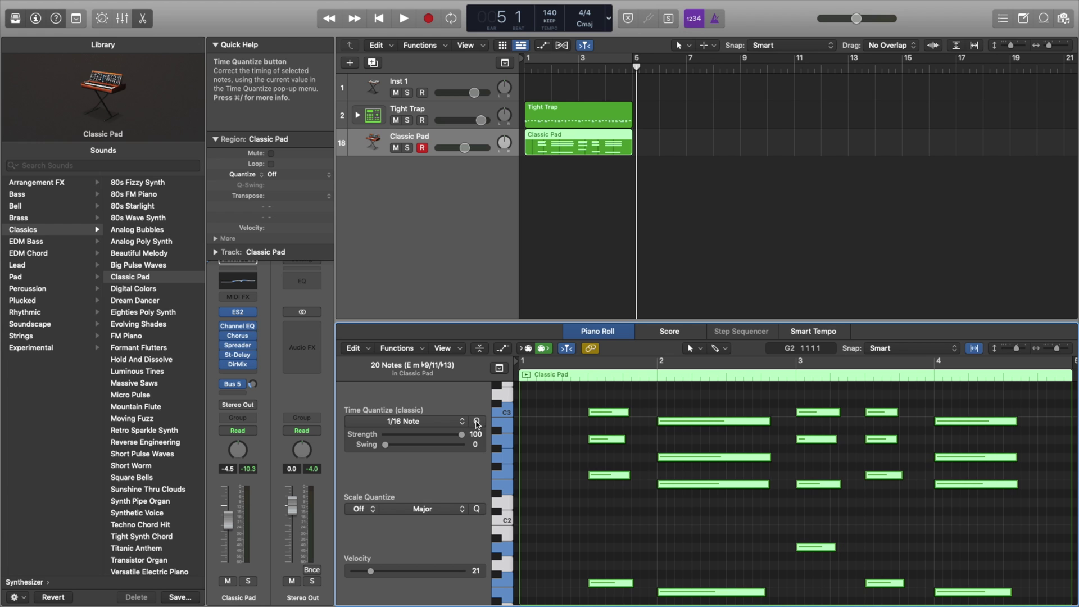
pyautogui.press('Return')
pyautogui.press('space')
# Step: Copy the bar-3 chord to the start of bar 1 and lower the Classic Pad volume slightly
pyautogui.scroll(-5, 555, 471)
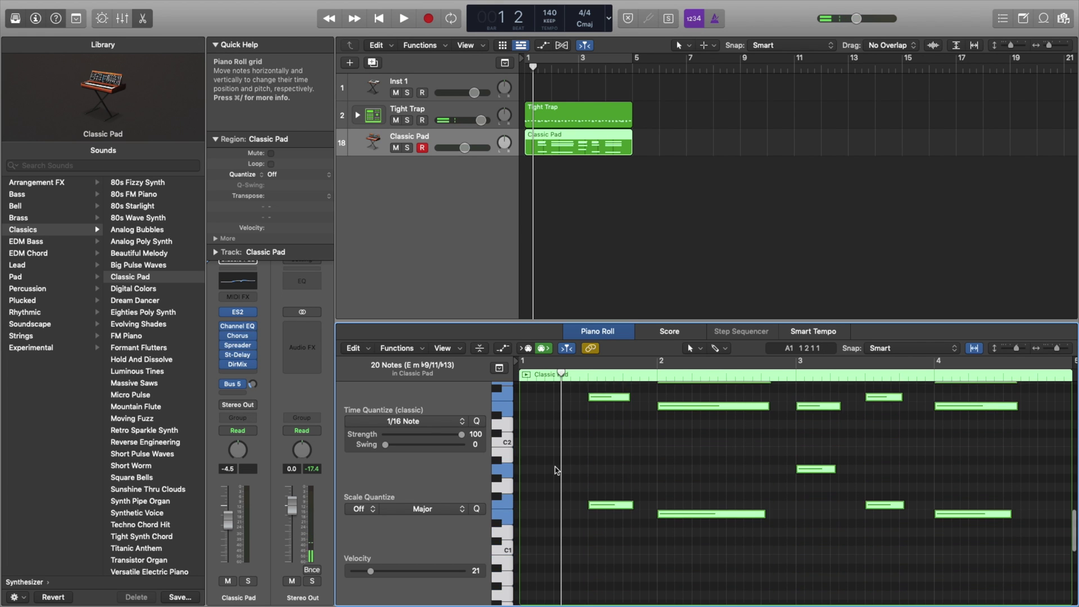
pyautogui.scroll(4, 787, 450)
pyautogui.moveTo(817, 399); pyautogui.dragTo(836, 553)
pyautogui.press('Return')
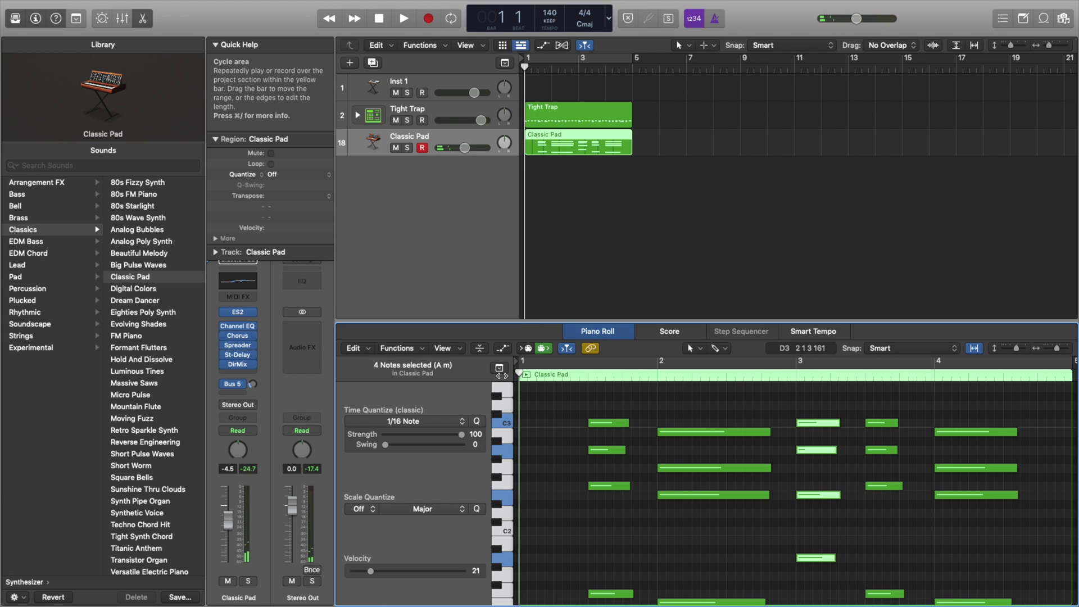
pyautogui.press('super+v')
pyautogui.press('space')
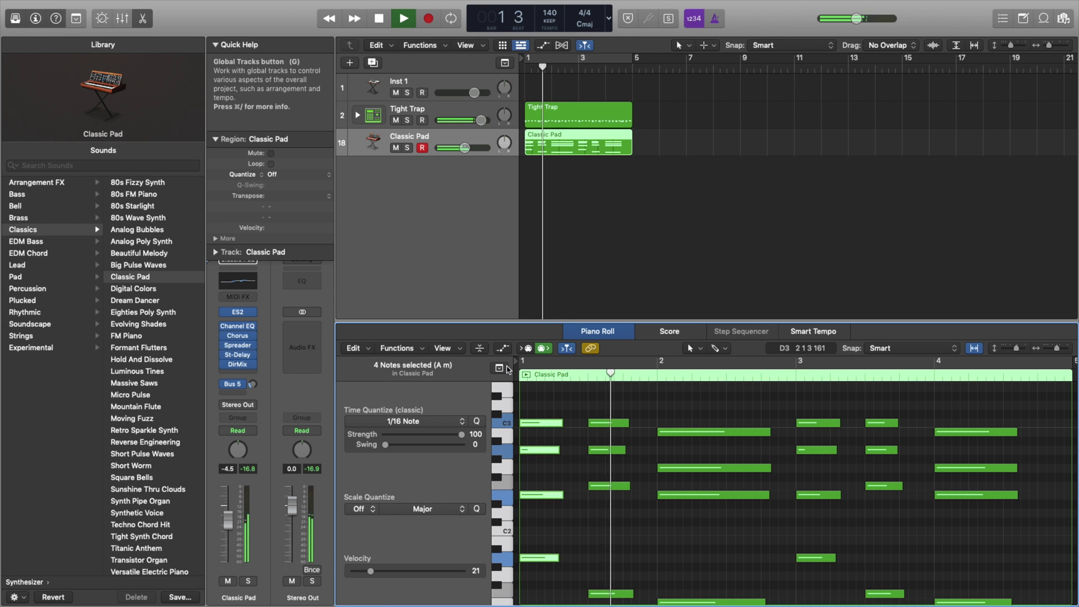
pyautogui.moveTo(464, 148); pyautogui.dragTo(462, 148)
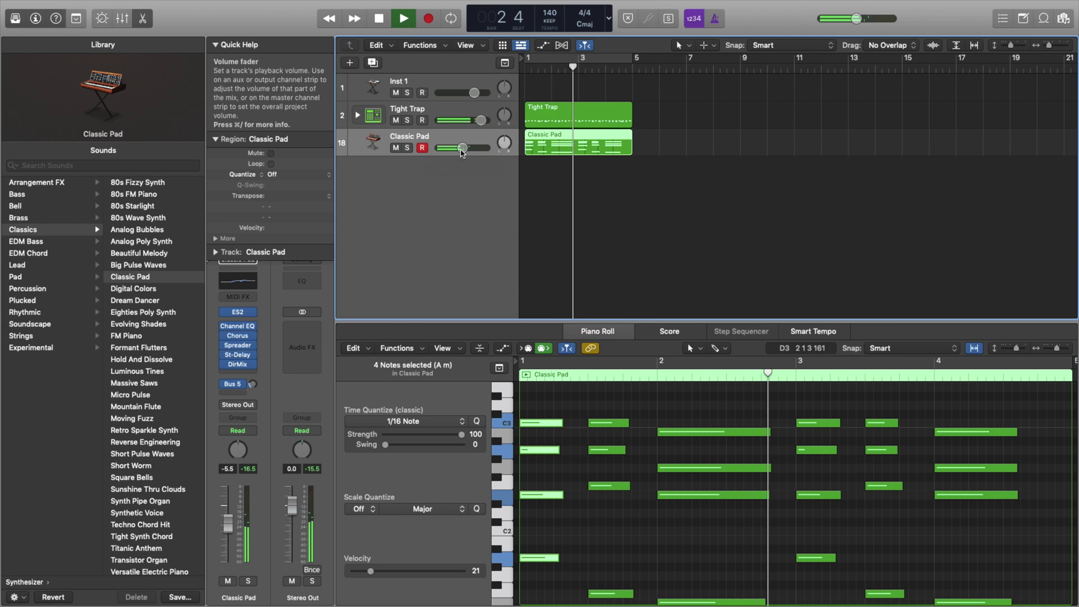
pyautogui.press('space')
# Step: Add a fourth software instrument track carrying the Synthesizer > Bass > Tight Synth Bass patch
pyautogui.rightClick(450, 135)
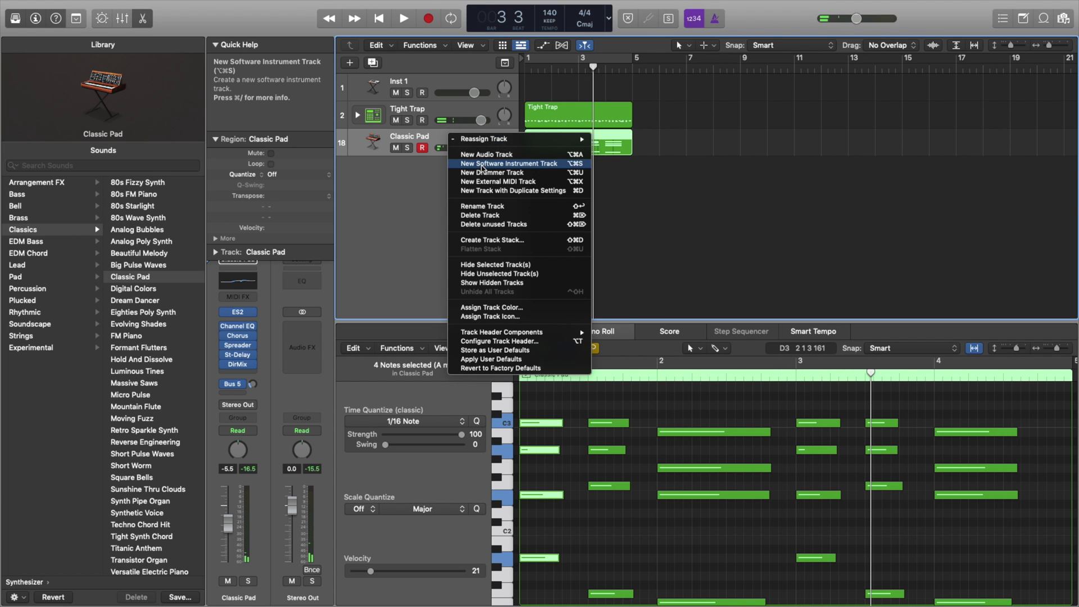
pyautogui.click(481, 164)
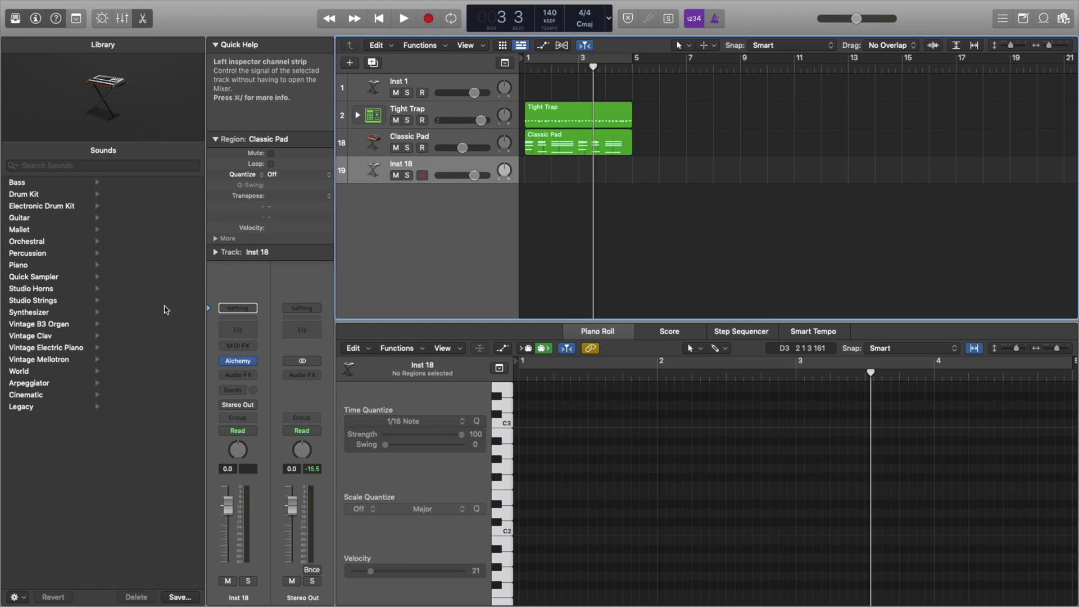
pyautogui.click(61, 182)
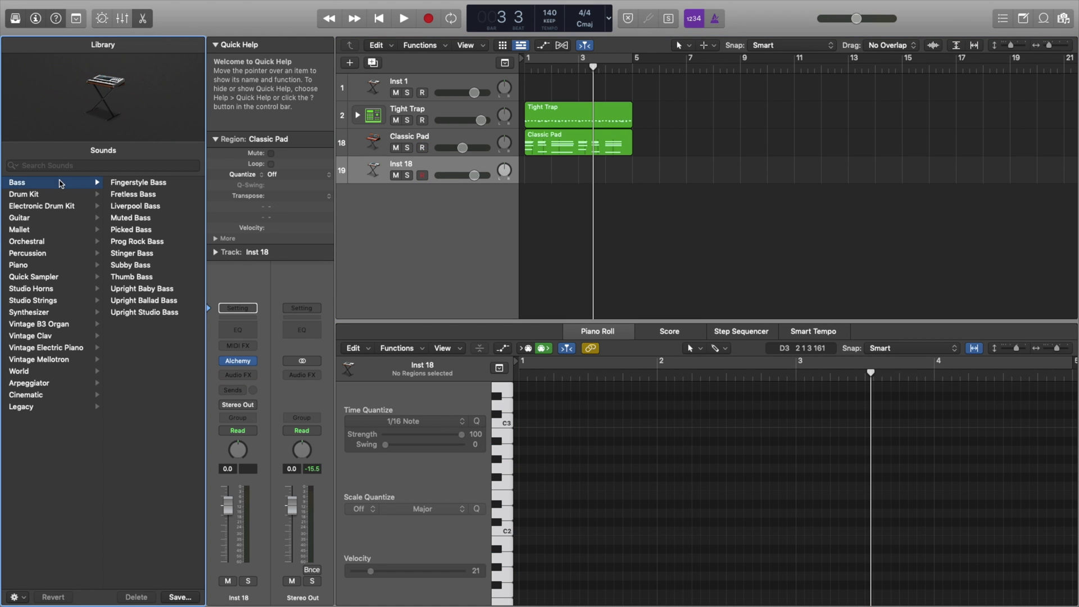
pyautogui.click(29, 312)
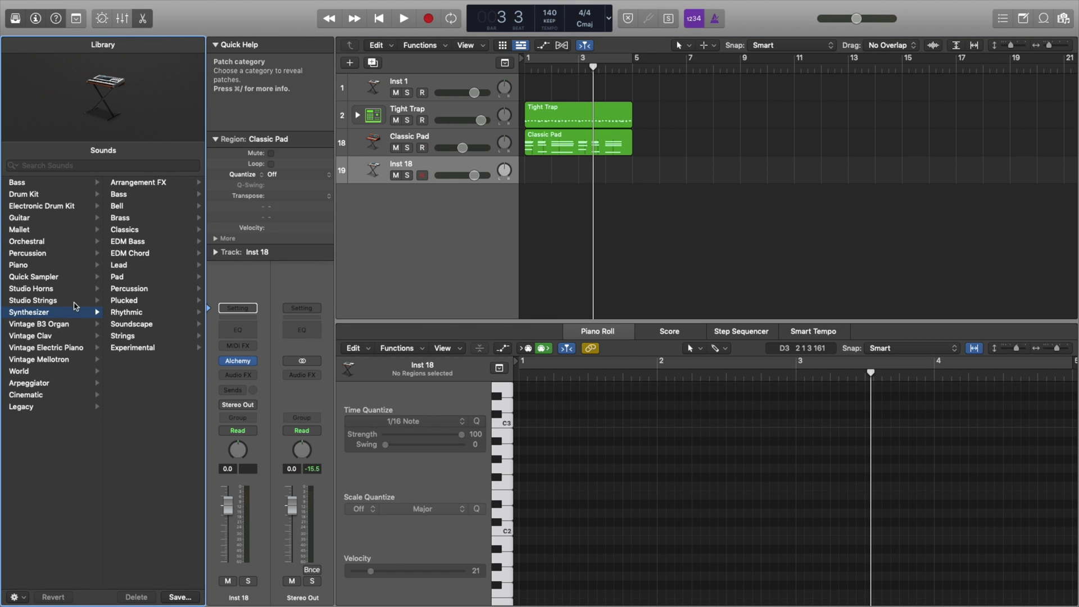
pyautogui.click(118, 194)
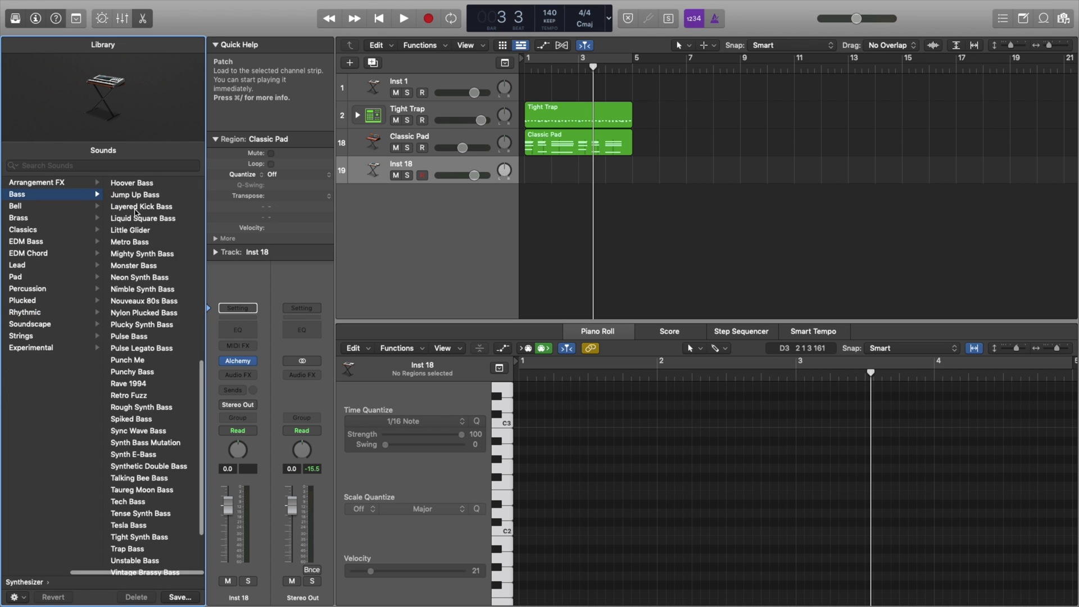
pyautogui.scroll(-3, 140, 450)
pyautogui.click(138, 463)
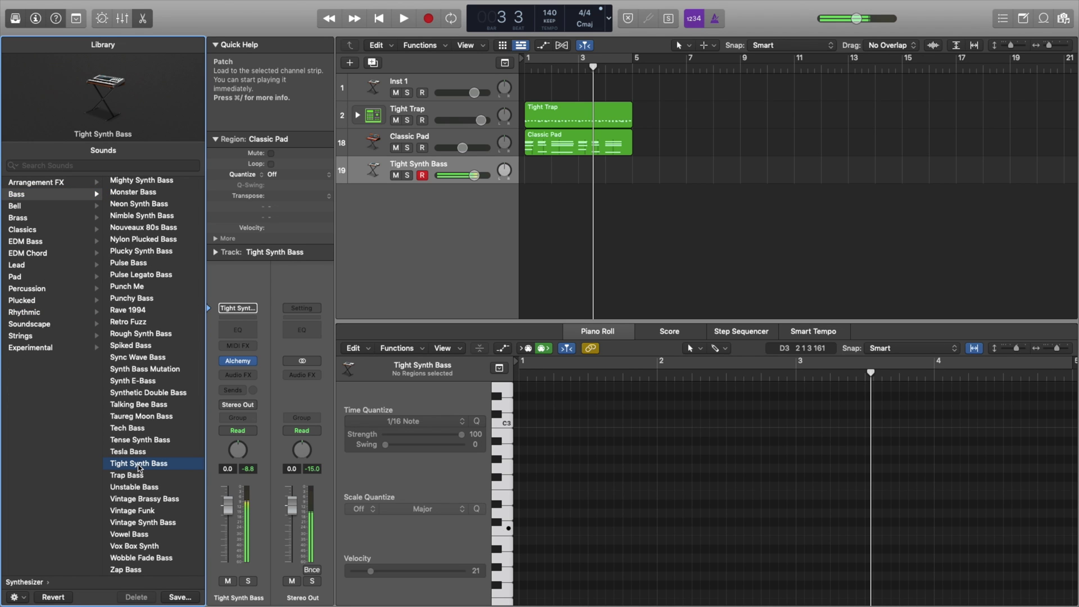
pyautogui.click(379, 18)
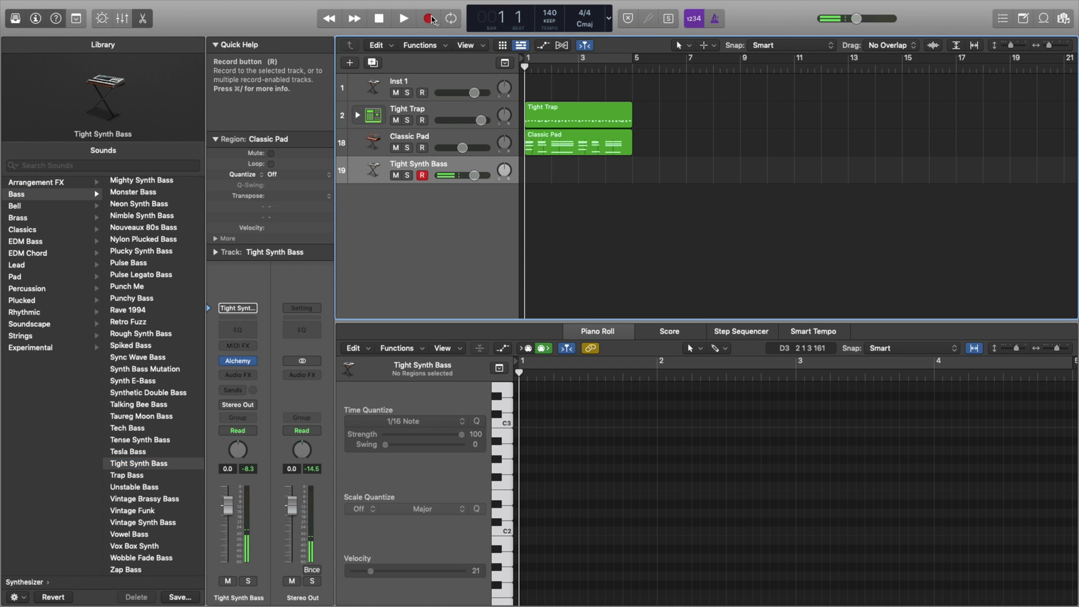
# Step: Record a 13-note bass line on the Tight Synth Bass track and select all its notes
pyautogui.click(431, 19)
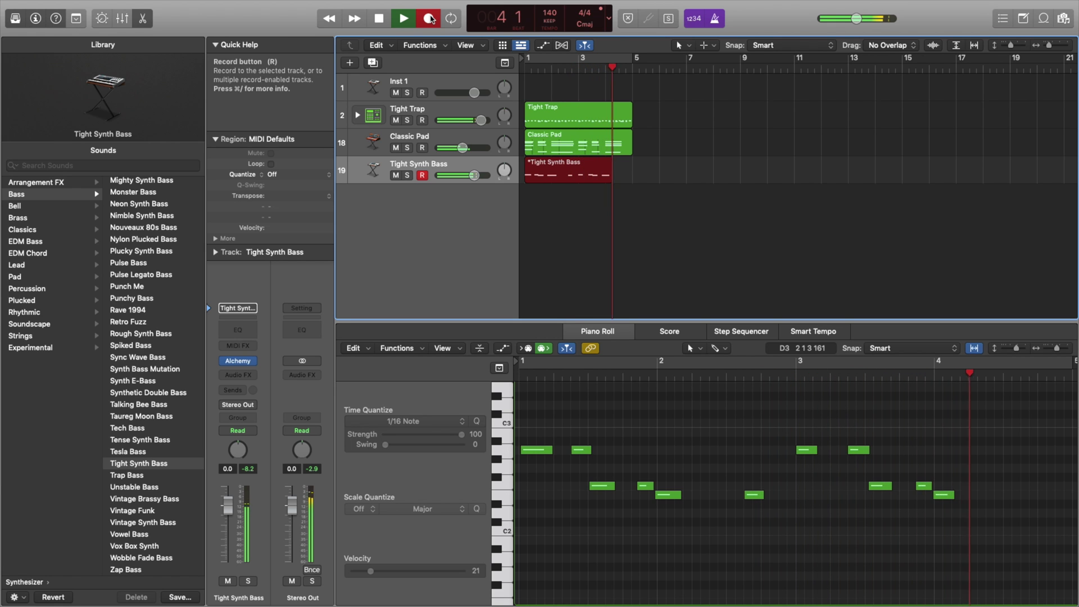
pyautogui.press('space')
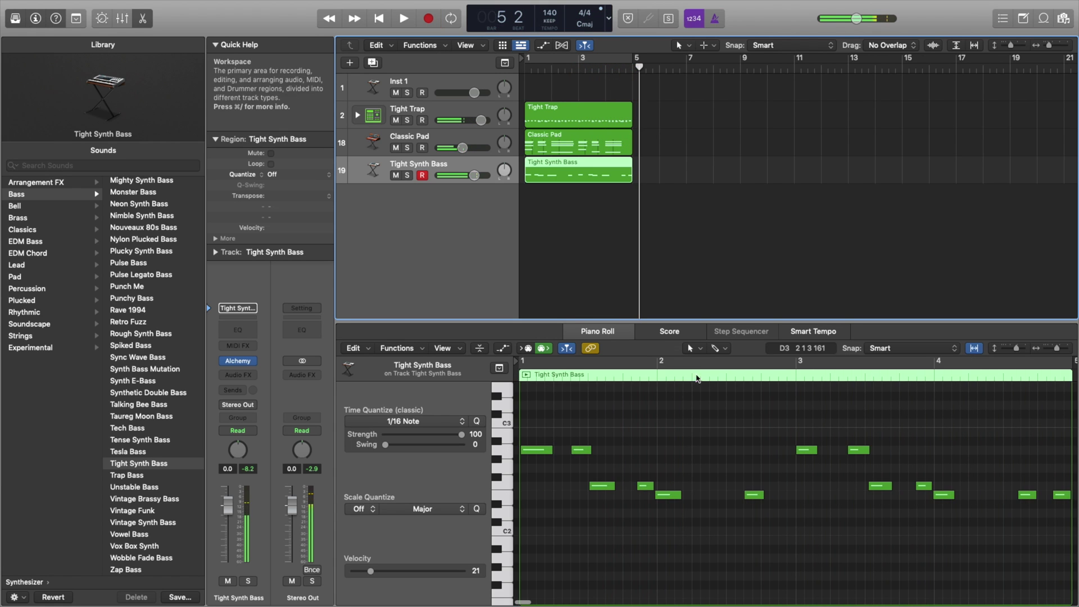
pyautogui.press('super+a')
pyautogui.click(590, 197)
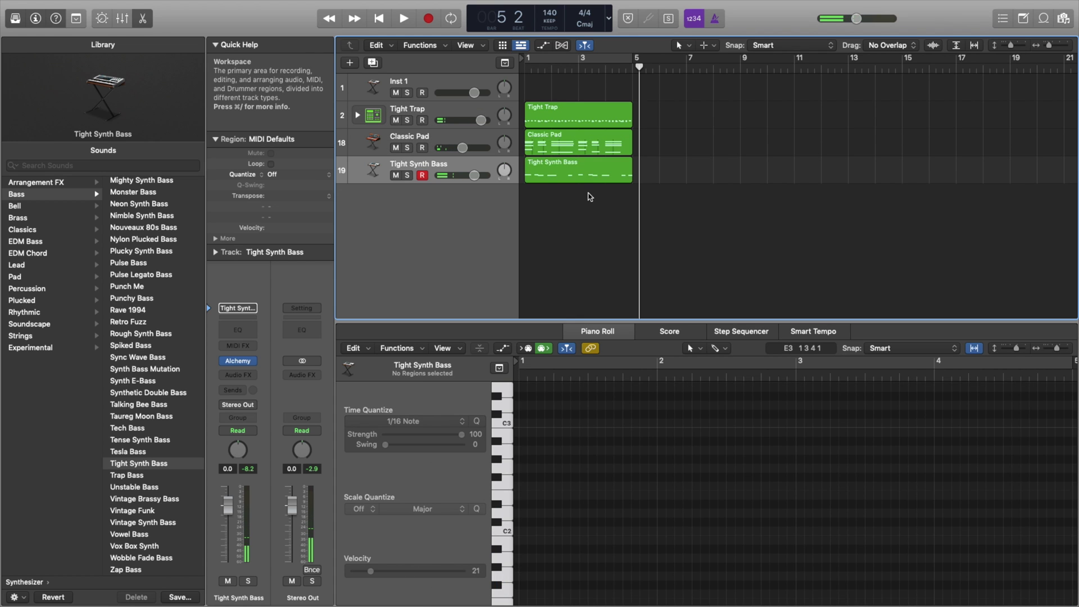
pyautogui.click(579, 168)
pyautogui.press('super+a')
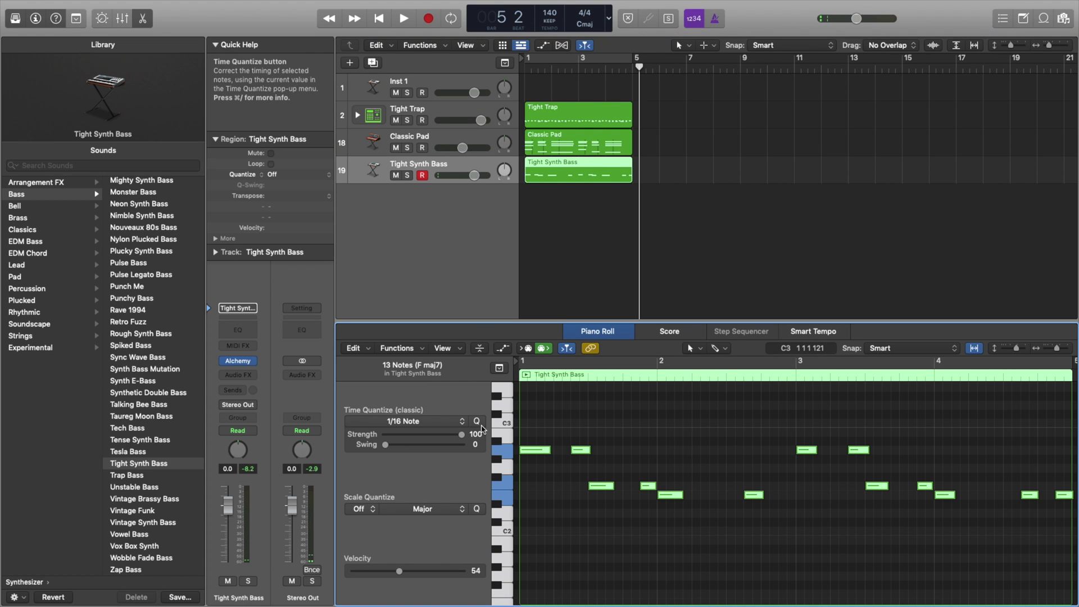
# Step: Play the bass line back, then play the whole beat from bar 1
pyautogui.press('Return')
pyautogui.press('space')
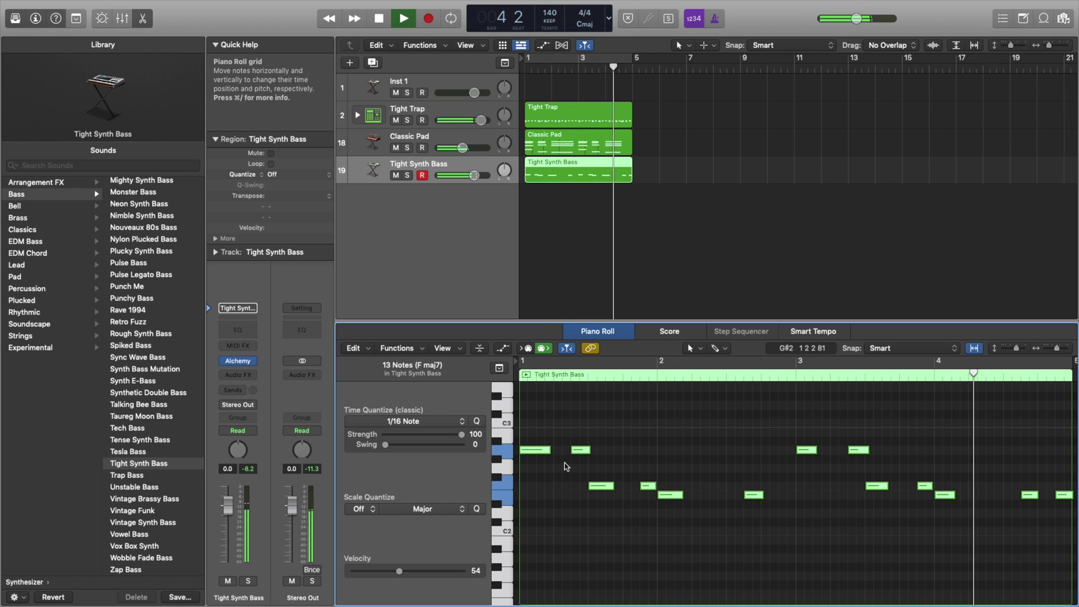
pyautogui.press('space')
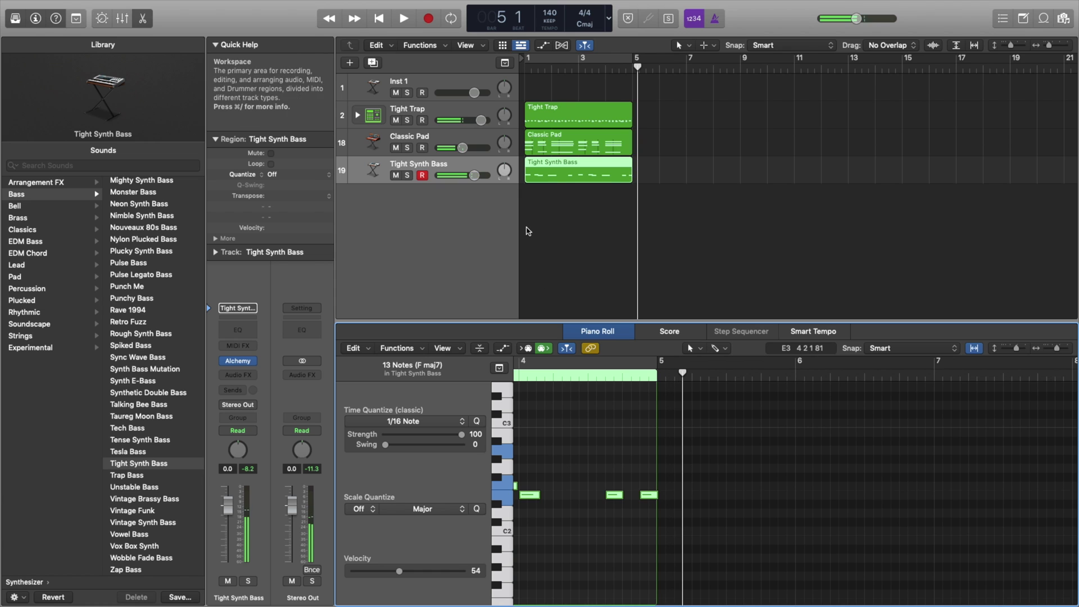
pyautogui.press('Return')
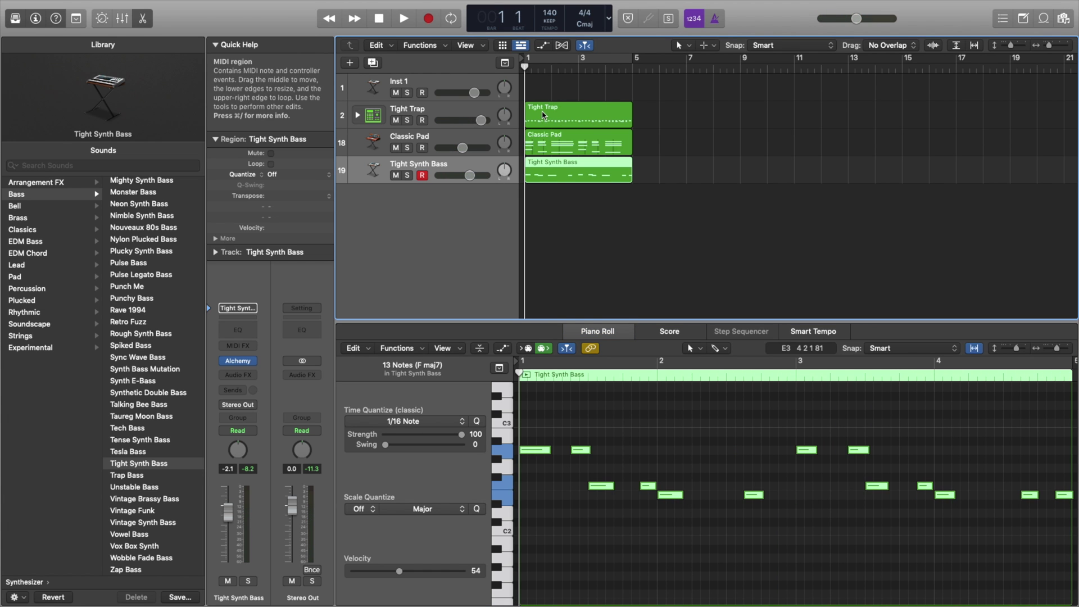
pyautogui.press('space')
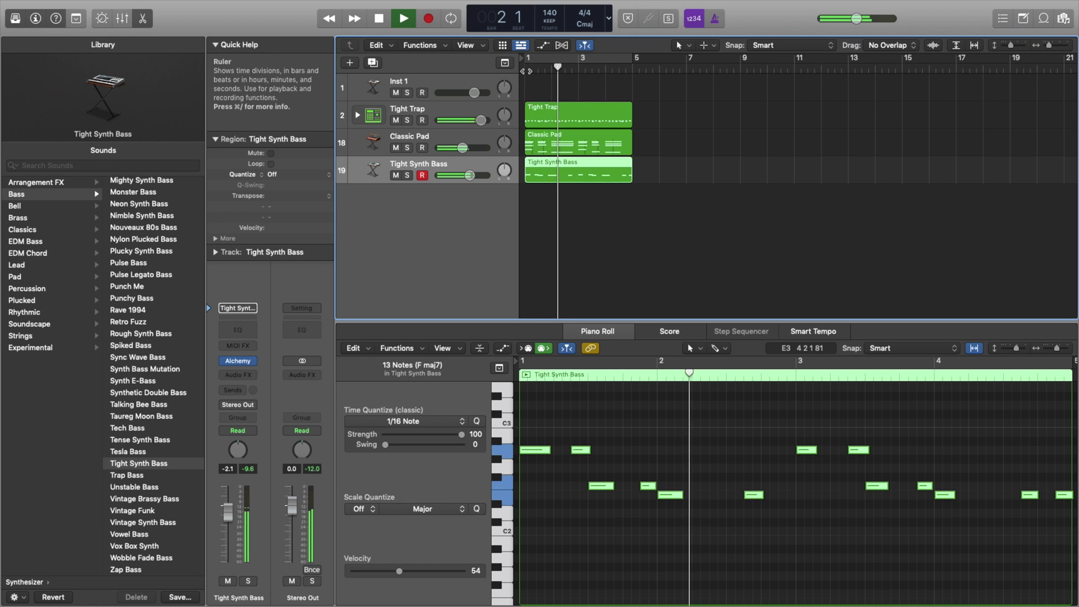
pyautogui.press('space')
pyautogui.moveTo(90, 5)
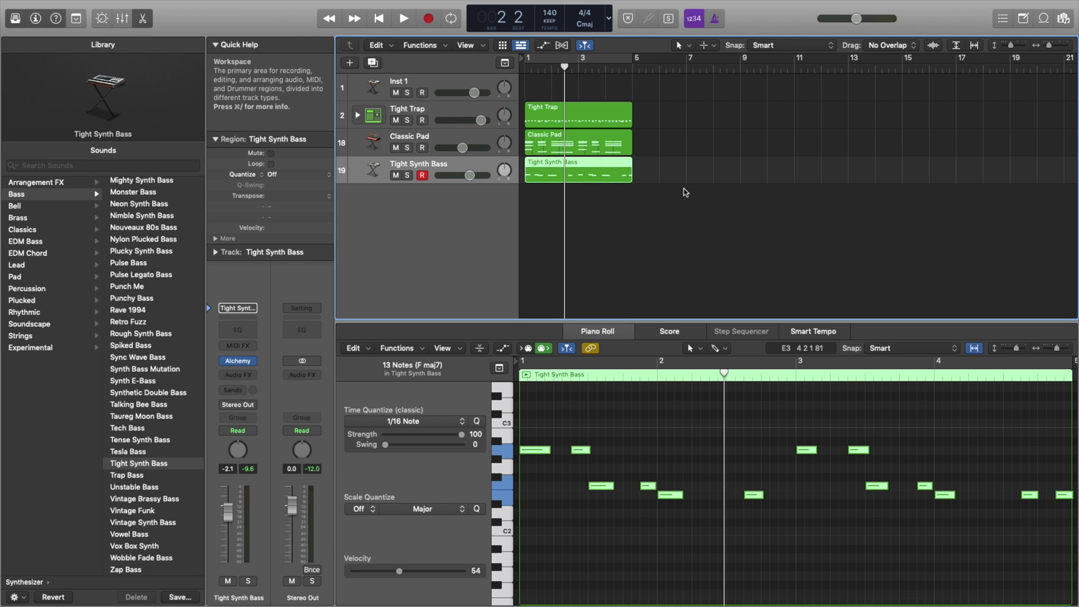
# Step: Add audio track Audio 1 and browse the Voice and Acoustic Guitar library categories
pyautogui.rightClick(441, 162)
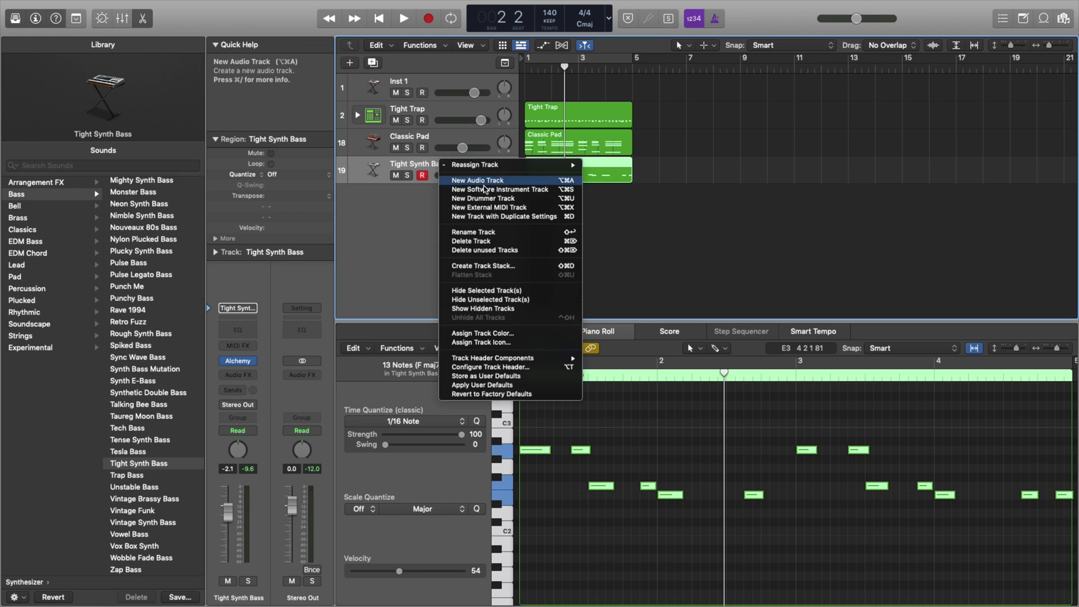
pyautogui.click(491, 181)
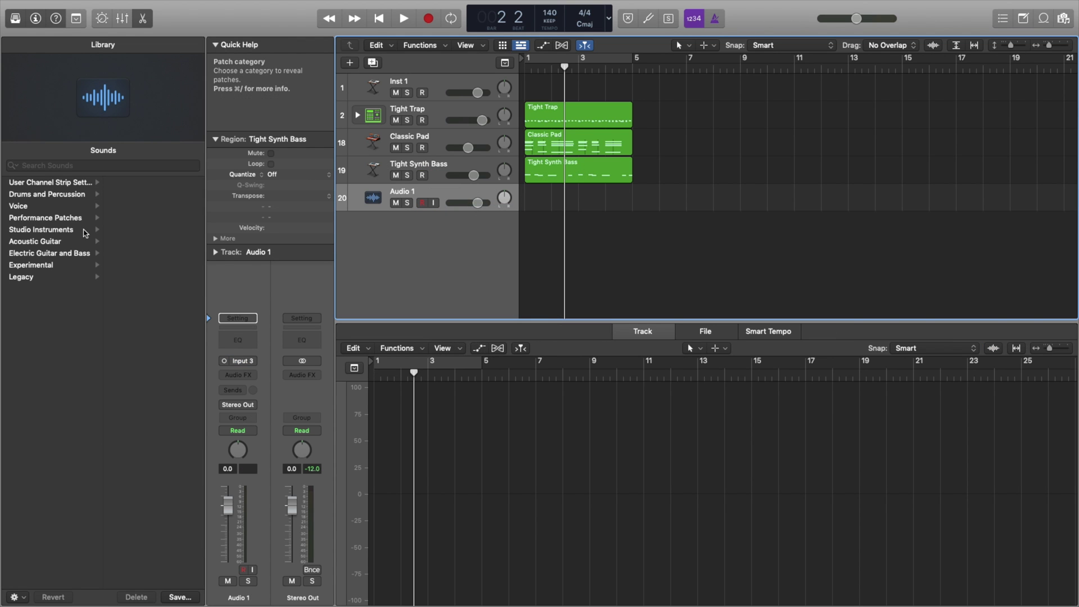
pyautogui.click(52, 208)
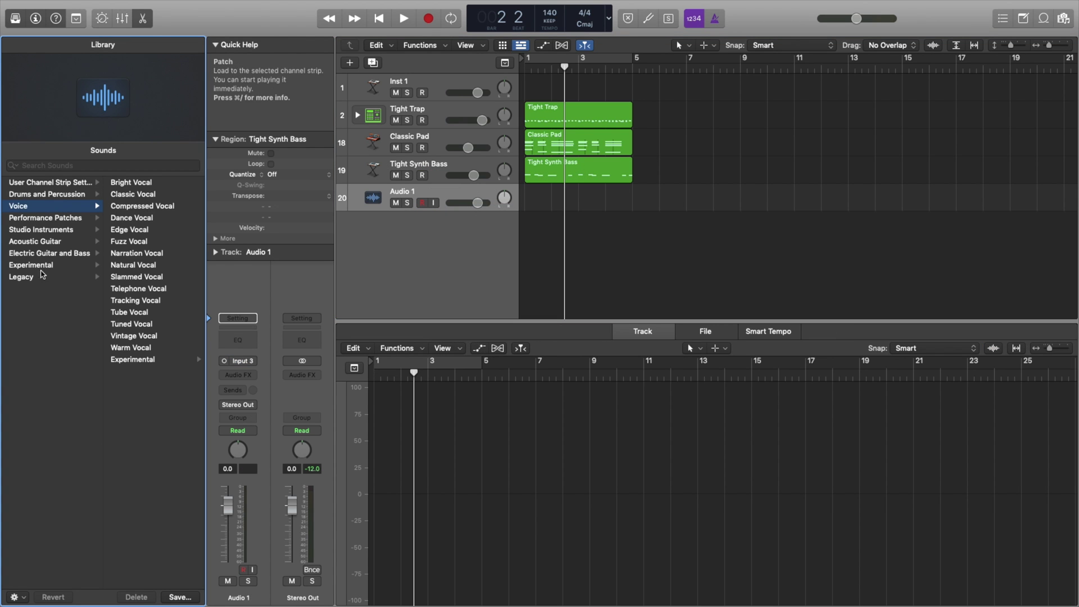
pyautogui.click(68, 241)
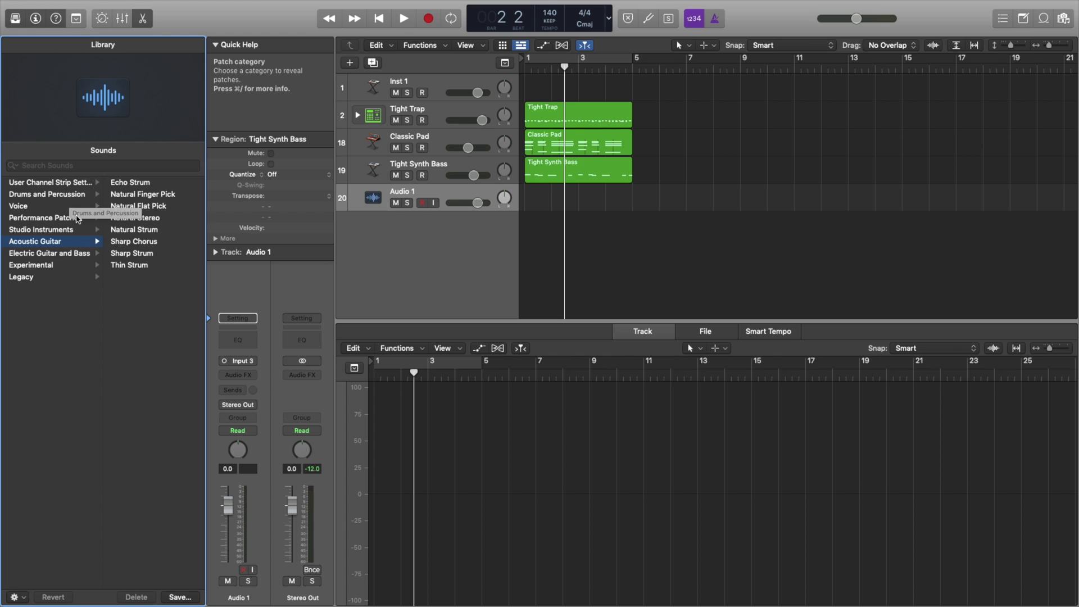
# Step: Open 'Jack Harlow beat' from File > Open Recent, closing the untitled project
pyautogui.moveTo(40, 6)
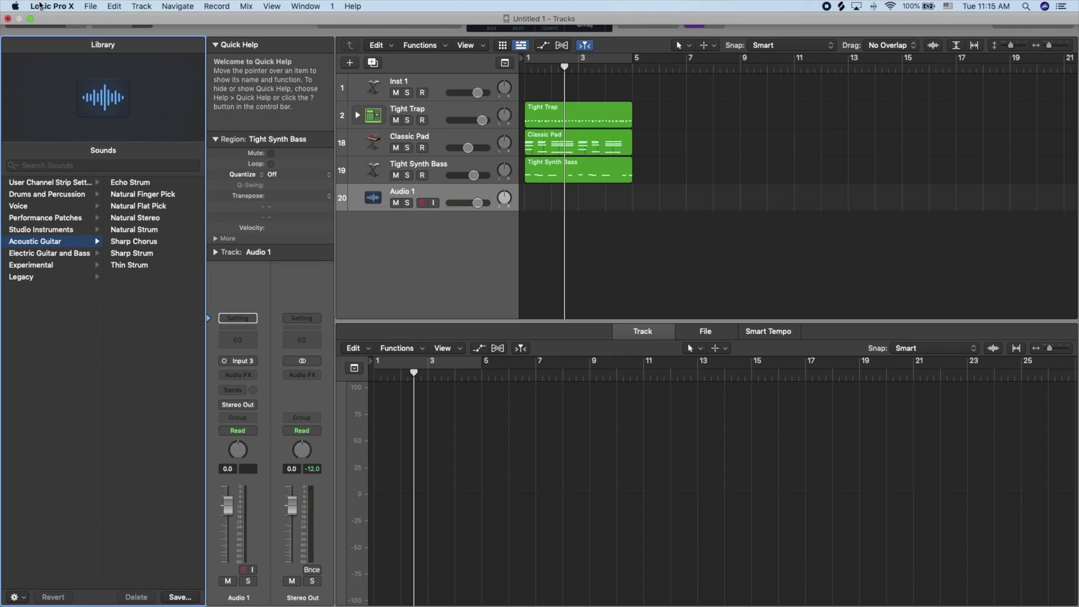
pyautogui.click(90, 7)
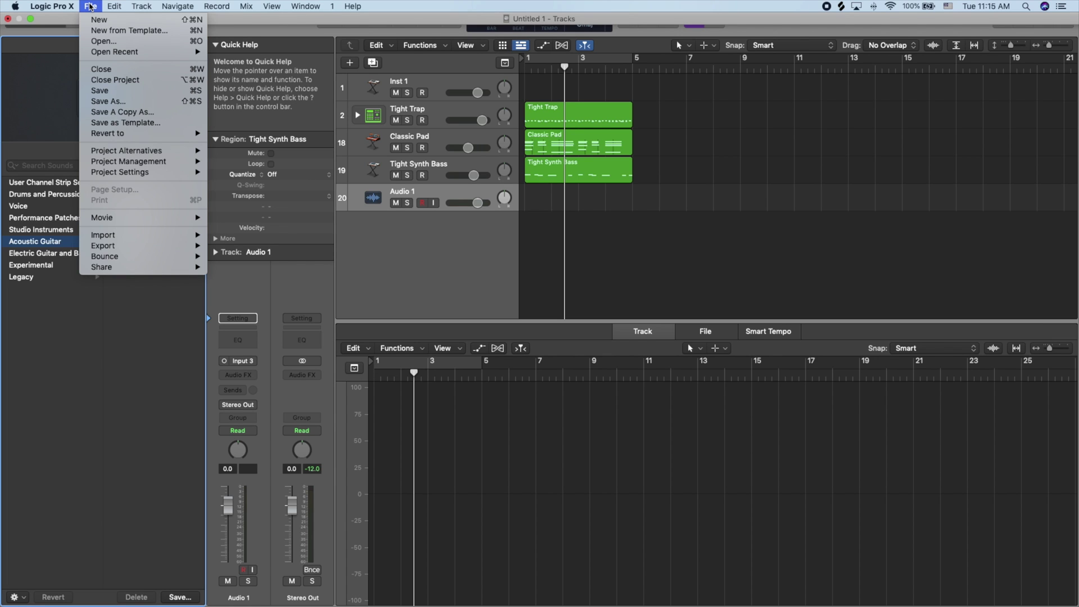
pyautogui.moveTo(114, 52)
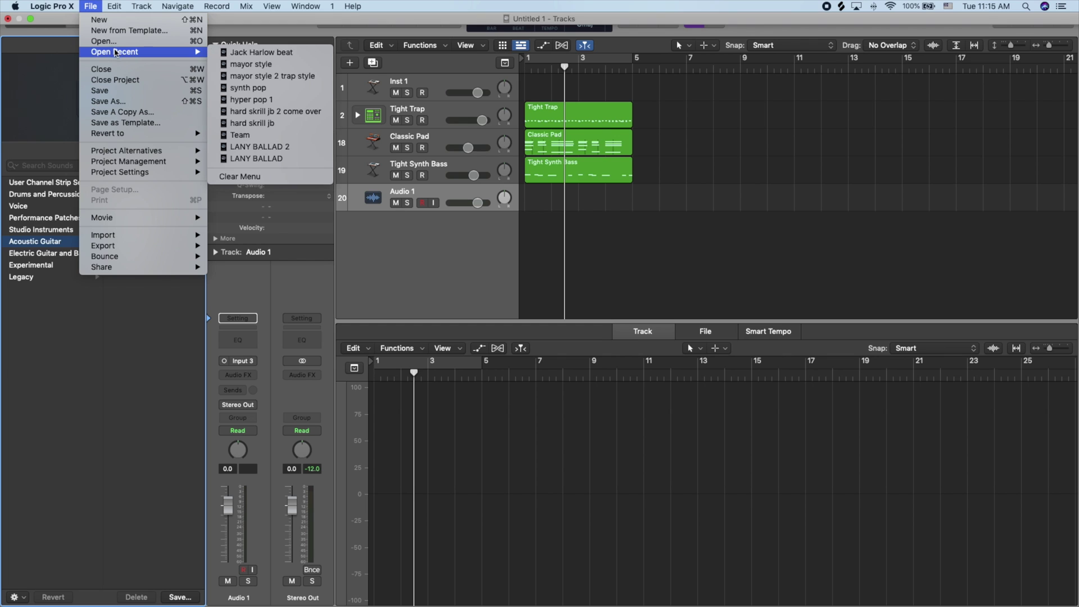
pyautogui.click(276, 53)
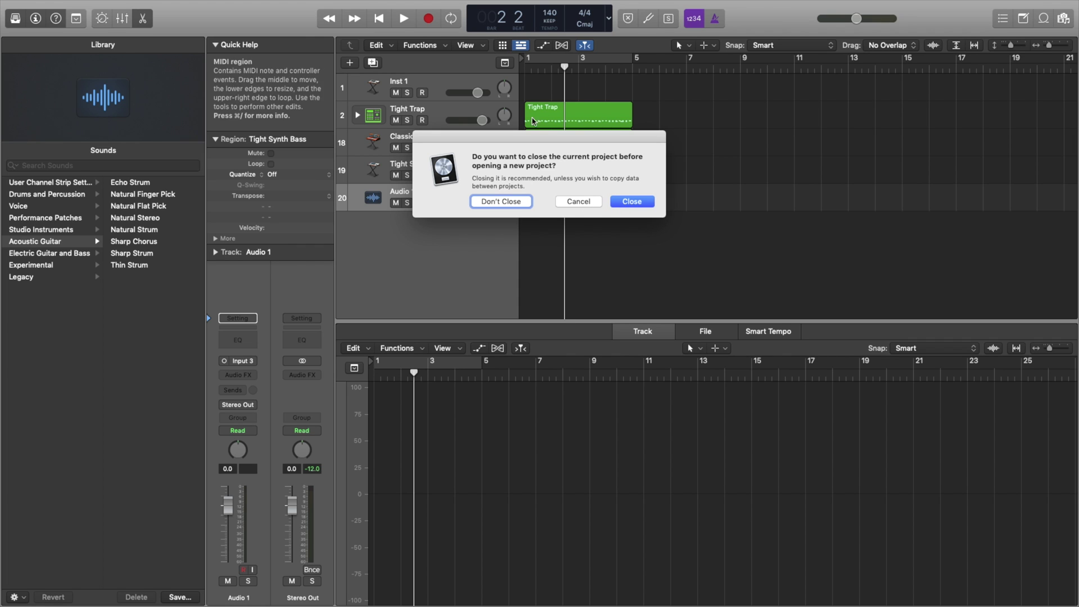
pyautogui.click(632, 202)
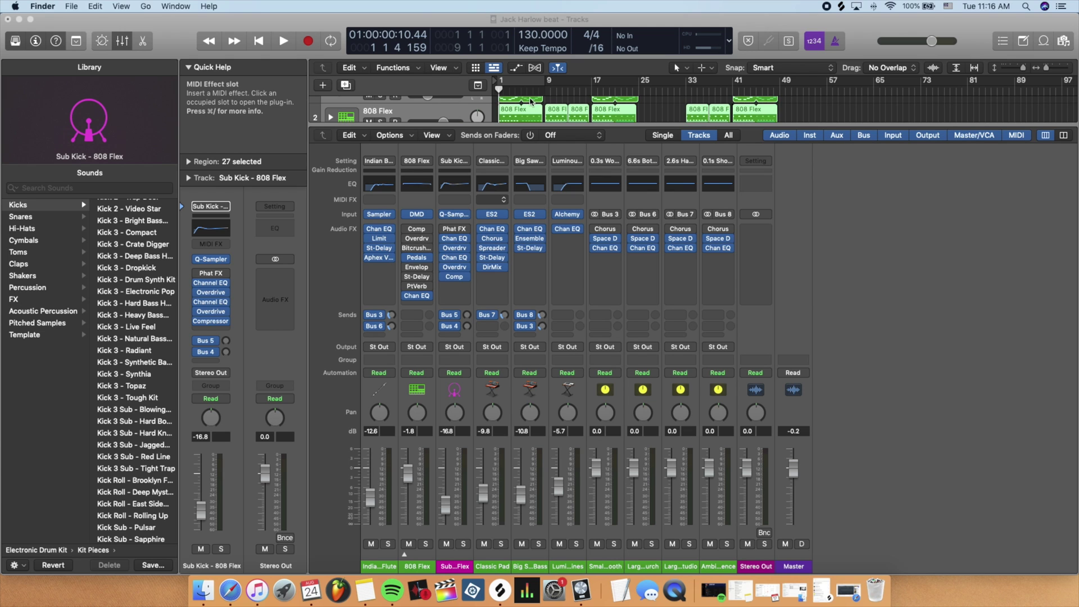
# Step: Start the beat playing and lower the master volume to about -23.8 dB
pyautogui.moveTo(939, 42); pyautogui.dragTo(925, 42)
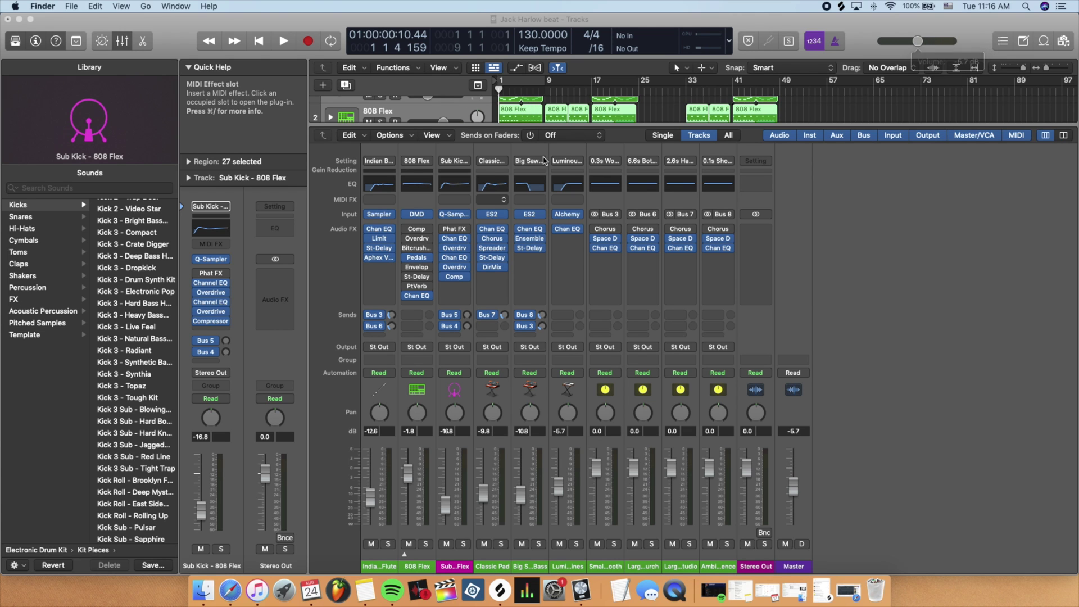
pyautogui.click(284, 43)
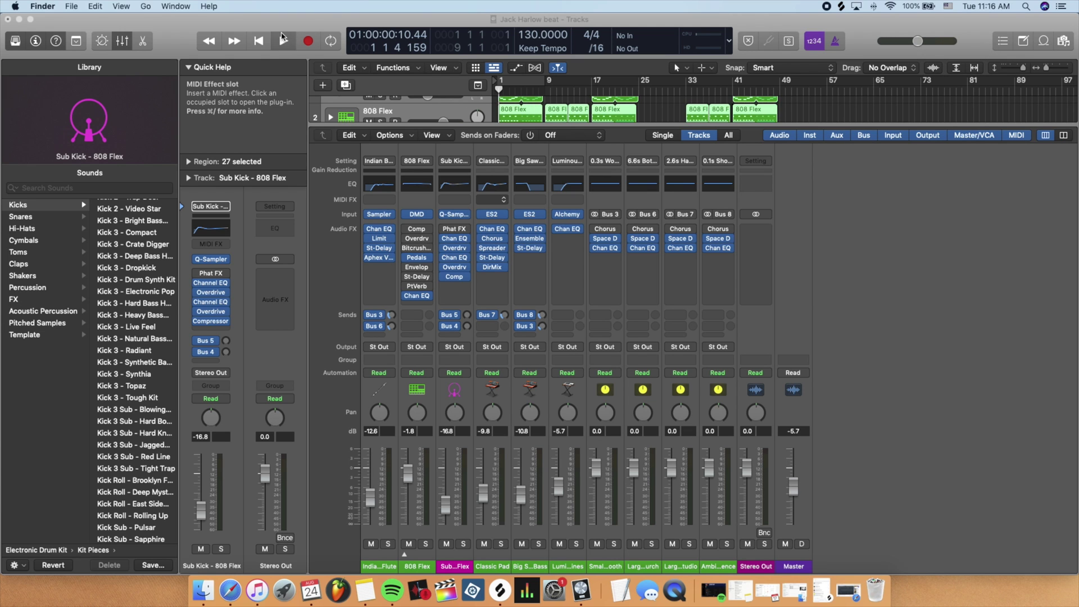
pyautogui.moveTo(918, 43); pyautogui.dragTo(882, 47)
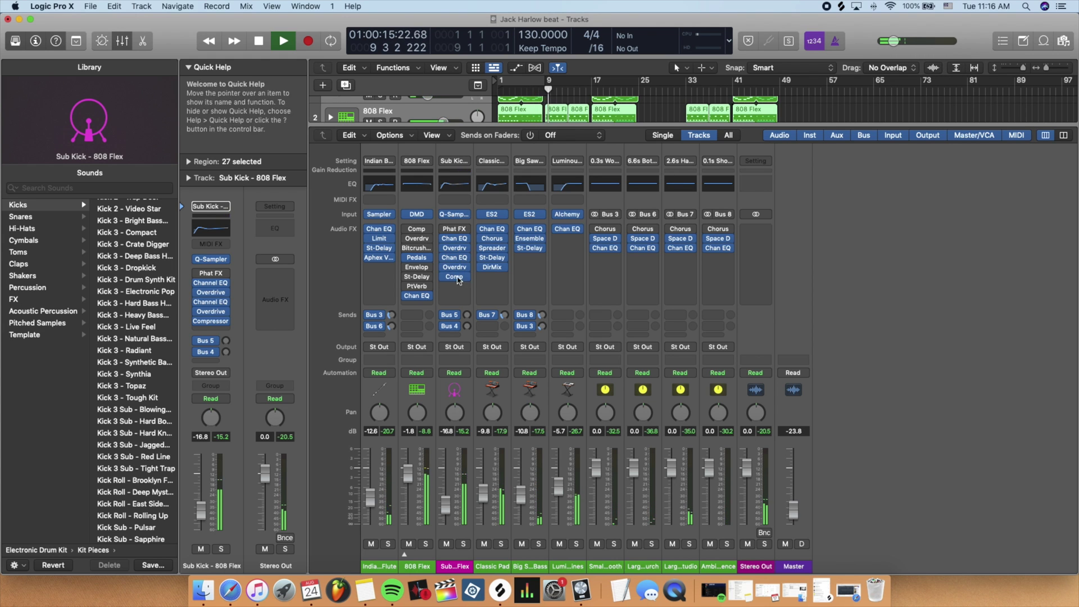
# Step: Ease the Sub Kick Channel EQ's 256 Hz cut to -4.5 dB
pyautogui.click(455, 258)
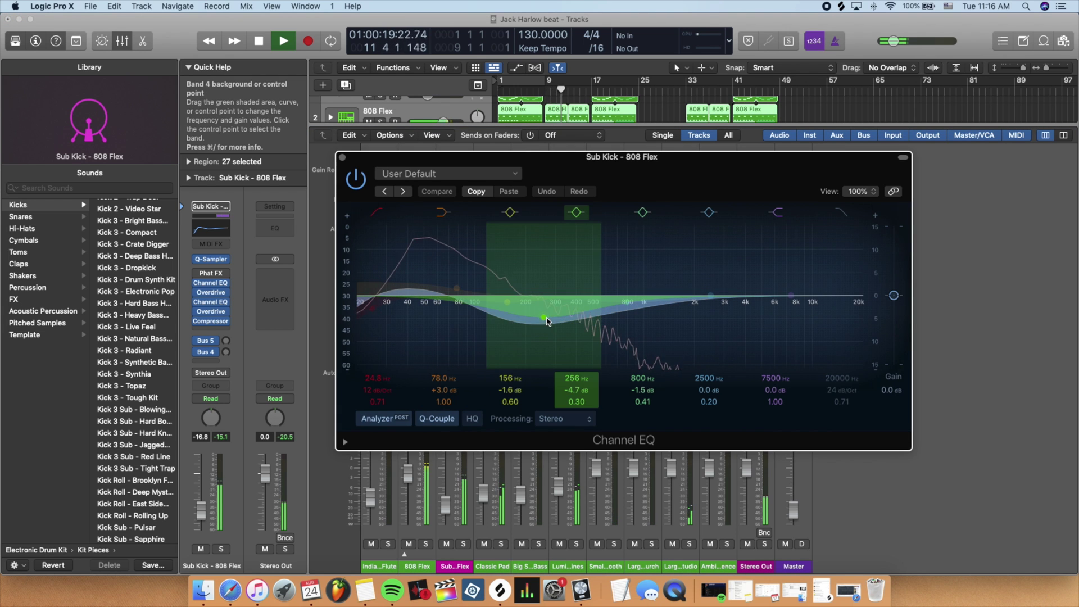
pyautogui.moveTo(545, 318); pyautogui.dragTo(545, 316)
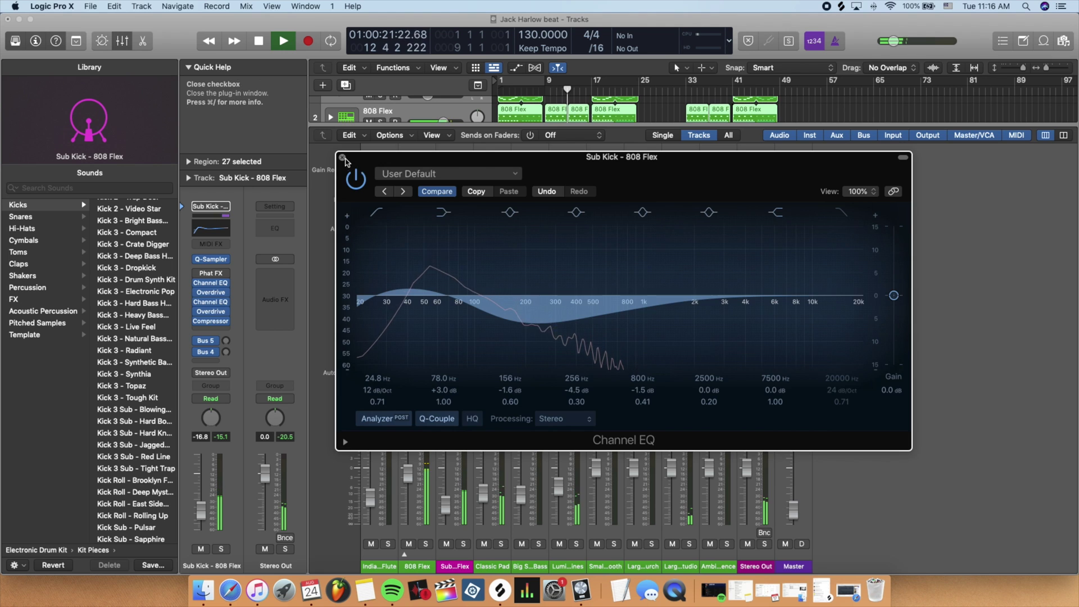
pyautogui.click(343, 157)
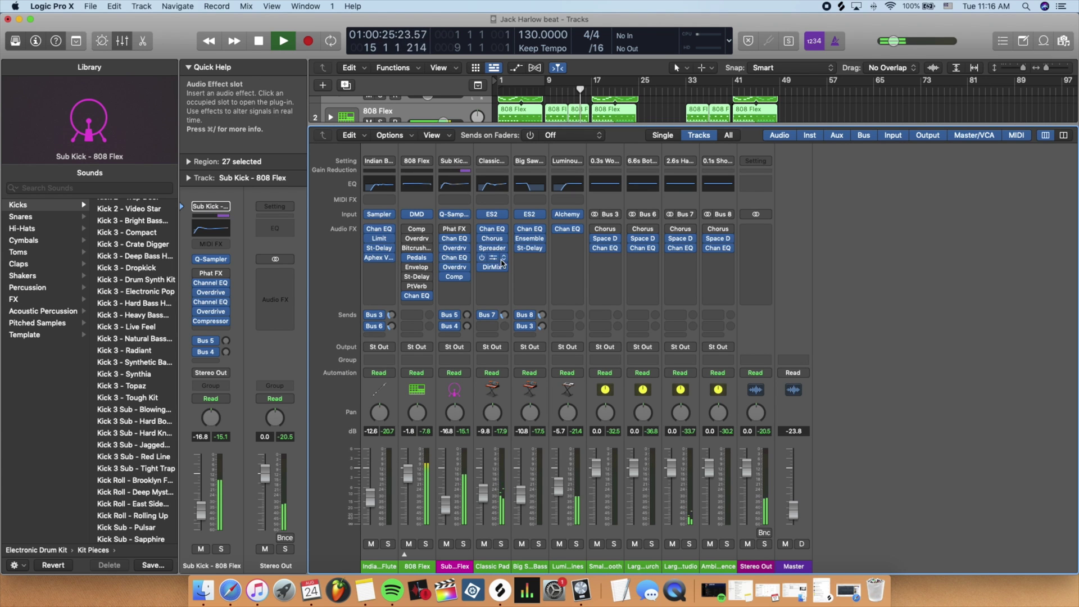
# Step: Audition the Sub Kick compressor's circuit types, including Vintage Opto, and settle on Platinum Digital
pyautogui.moveTo(424, 234)
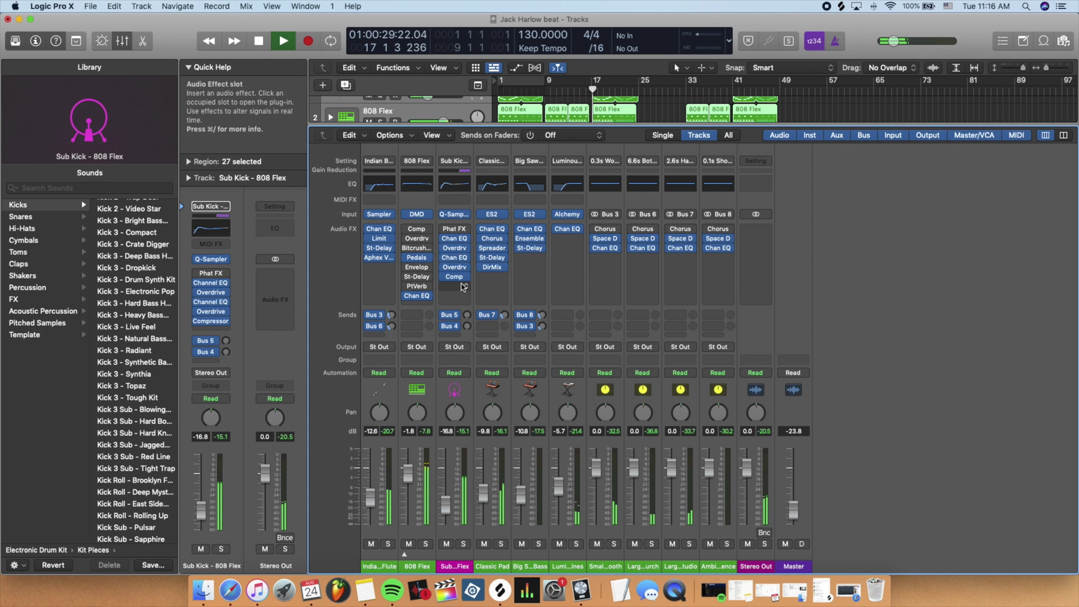
pyautogui.click(421, 232)
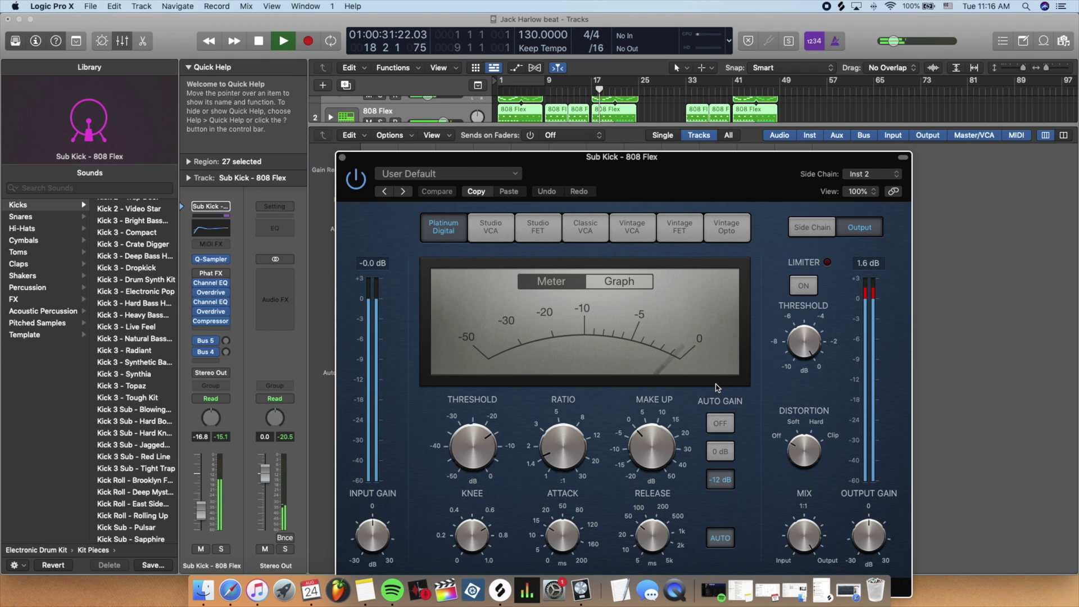
pyautogui.click(491, 228)
pyautogui.click(585, 228)
pyautogui.click(632, 228)
pyautogui.click(727, 227)
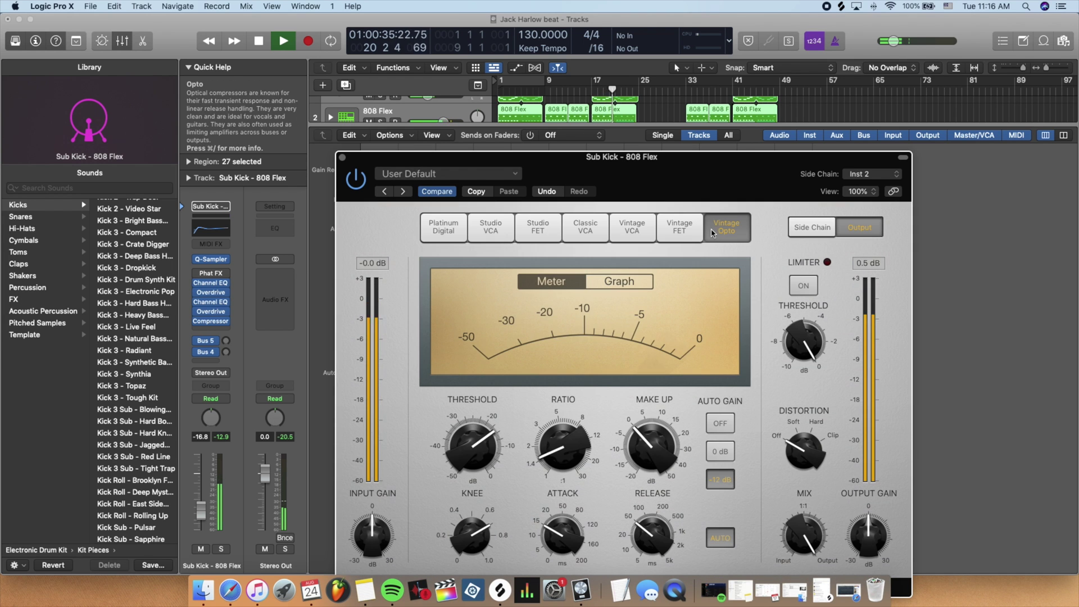
pyautogui.click(444, 228)
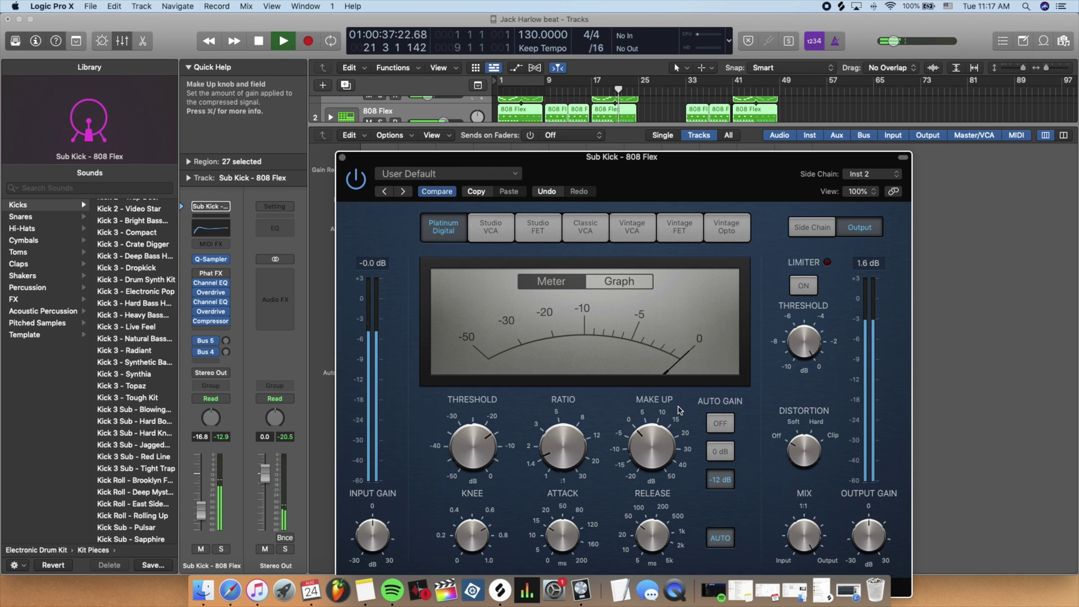
# Step: Close the compressor and browse the audio effect submenus for an empty Classic Pad insert slot
pyautogui.click(343, 159)
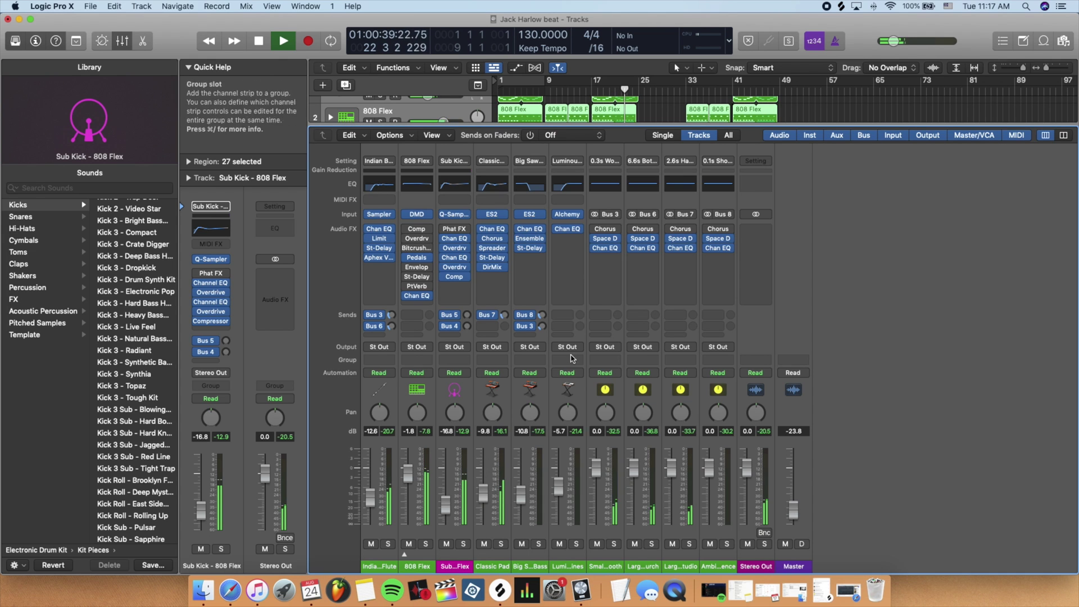
pyautogui.click(494, 276)
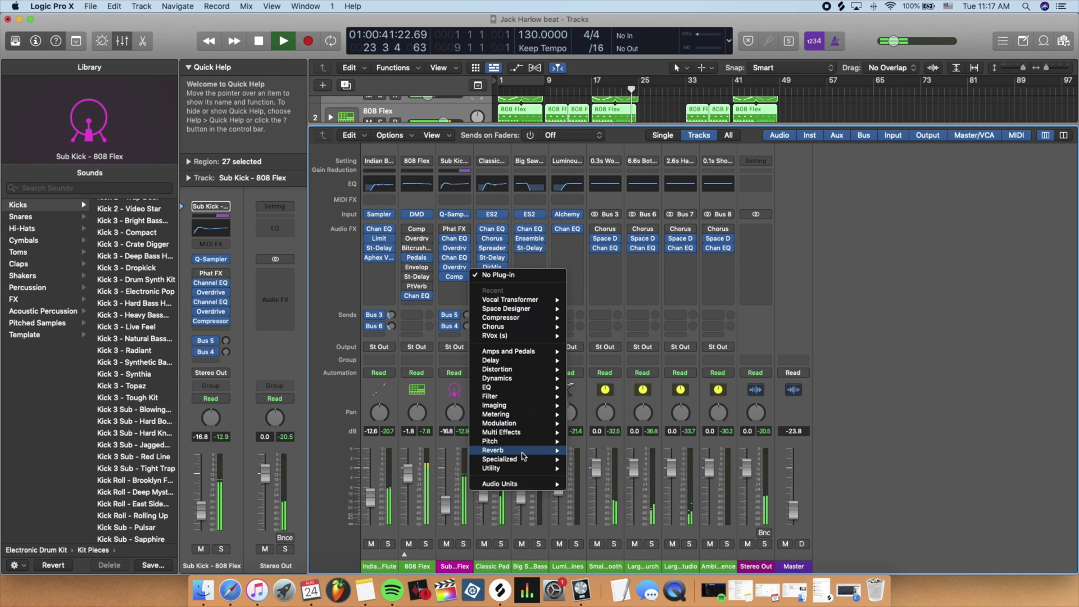
pyautogui.moveTo(495, 450)
pyautogui.moveTo(608, 468)
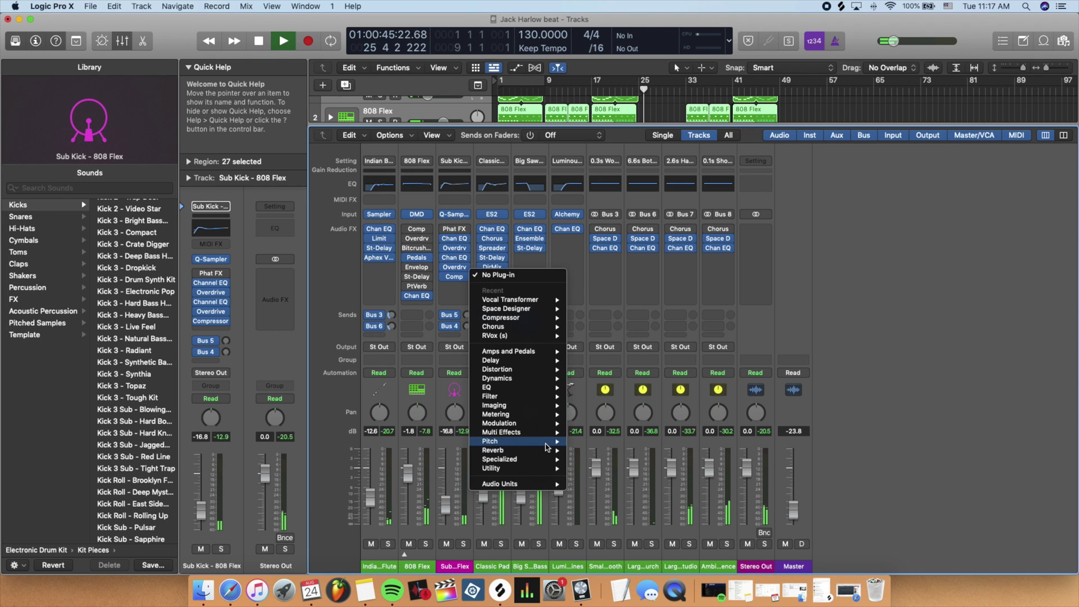
pyautogui.moveTo(547, 446)
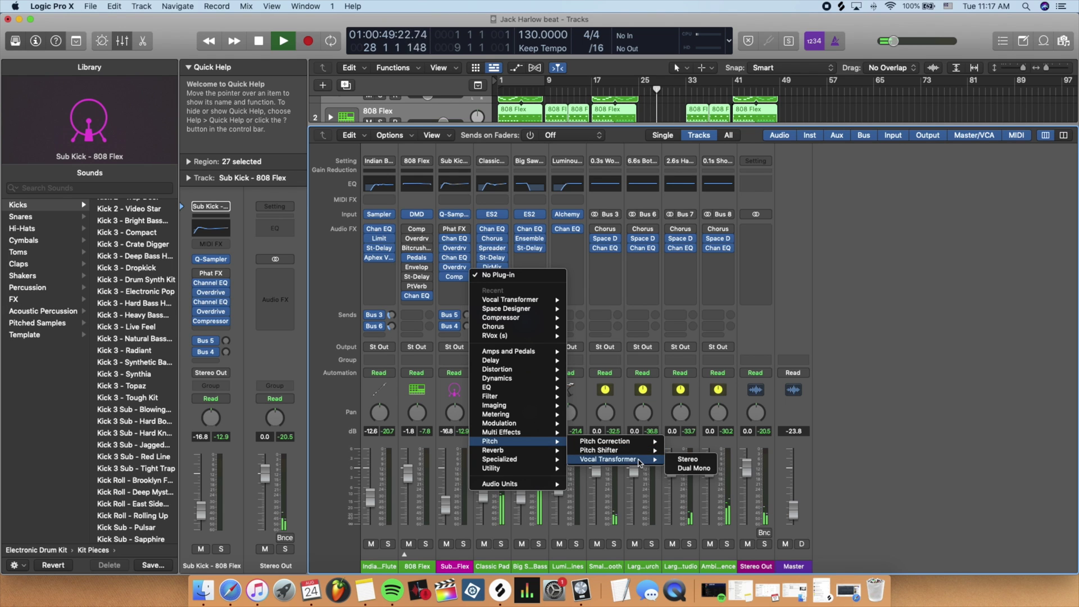
pyautogui.moveTo(625, 443)
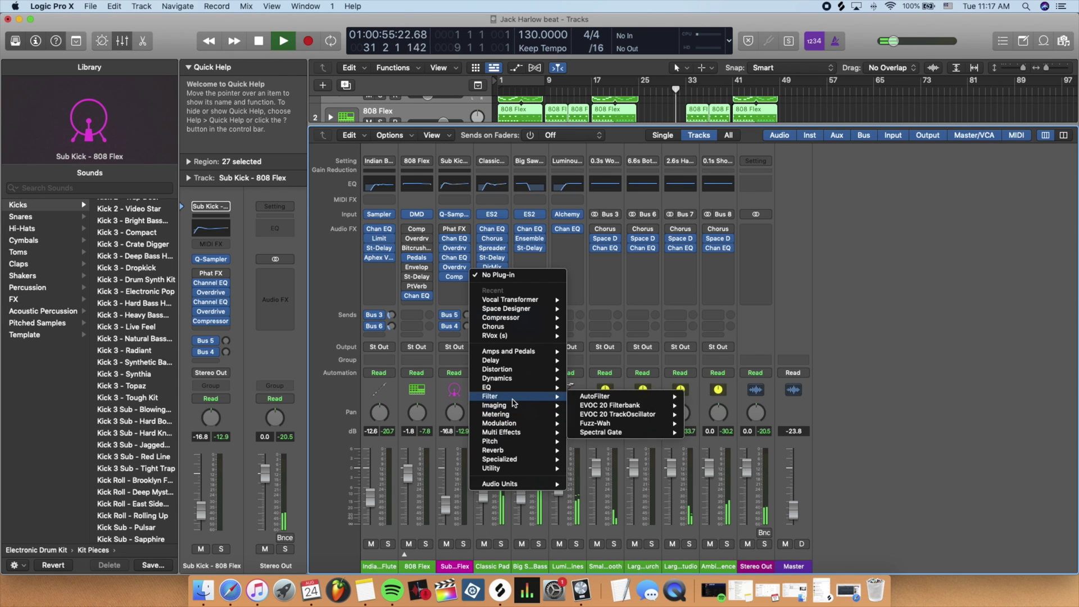
pyautogui.moveTo(514, 407)
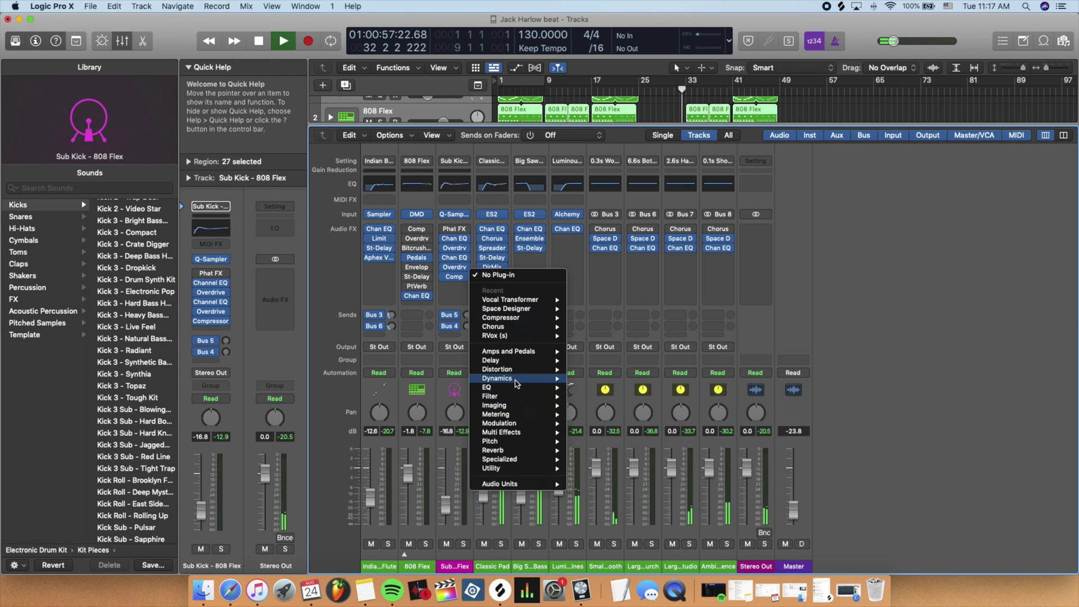
pyautogui.moveTo(521, 380)
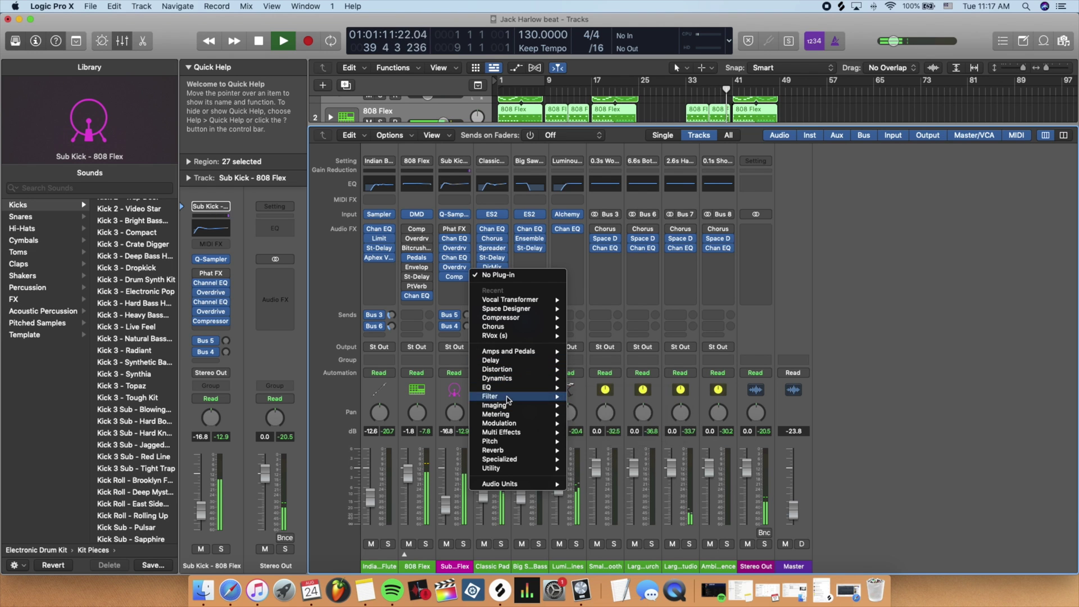
# Step: Insert a stereo Chorus on Classic Pad with the Pad Enchancer preset
pyautogui.moveTo(618, 424)
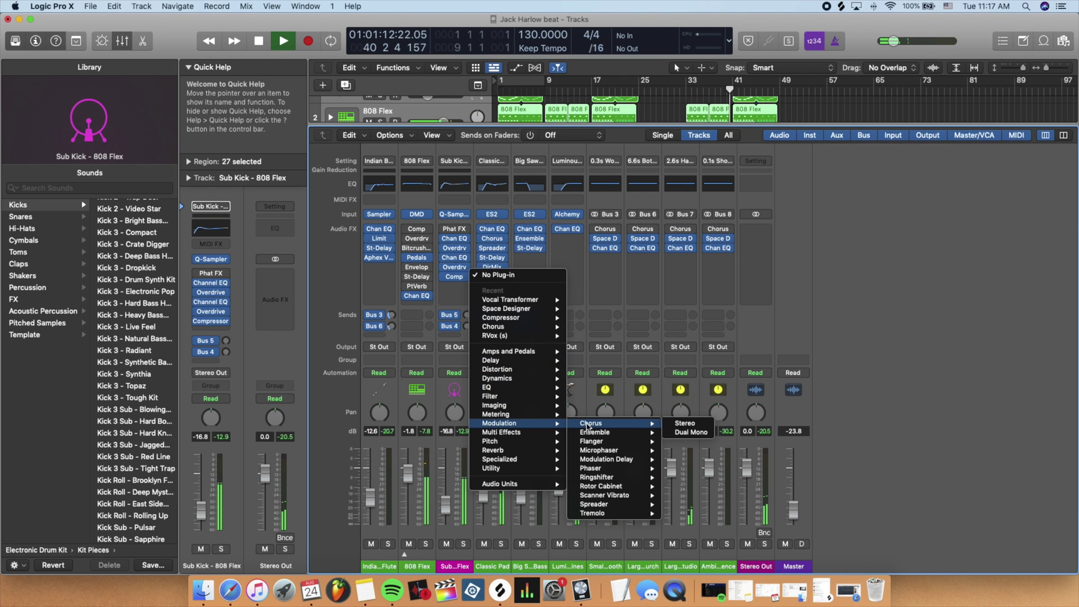
pyautogui.click(679, 426)
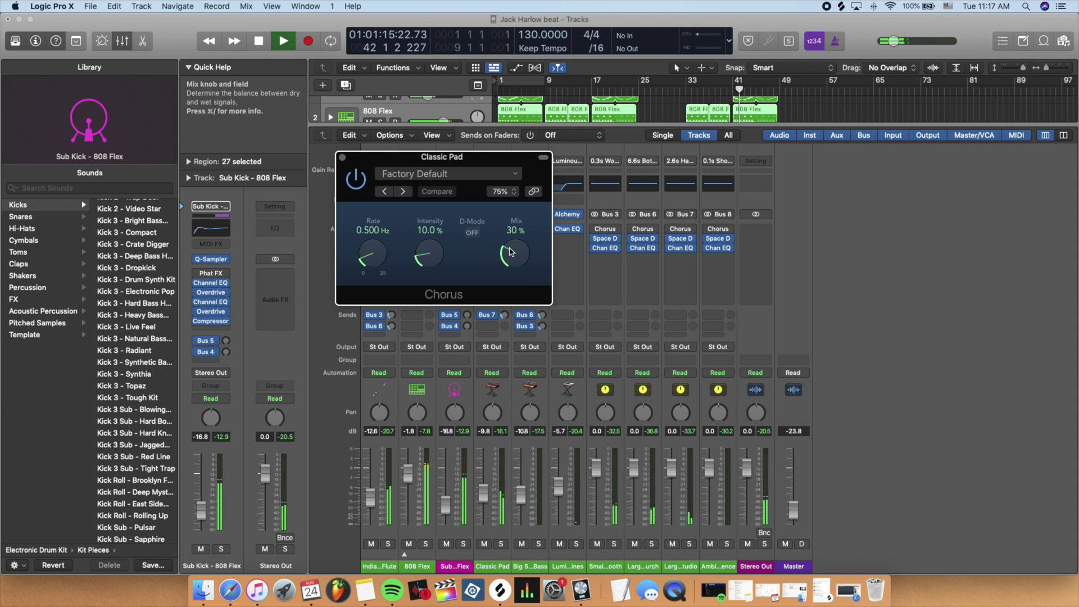
pyautogui.click(472, 172)
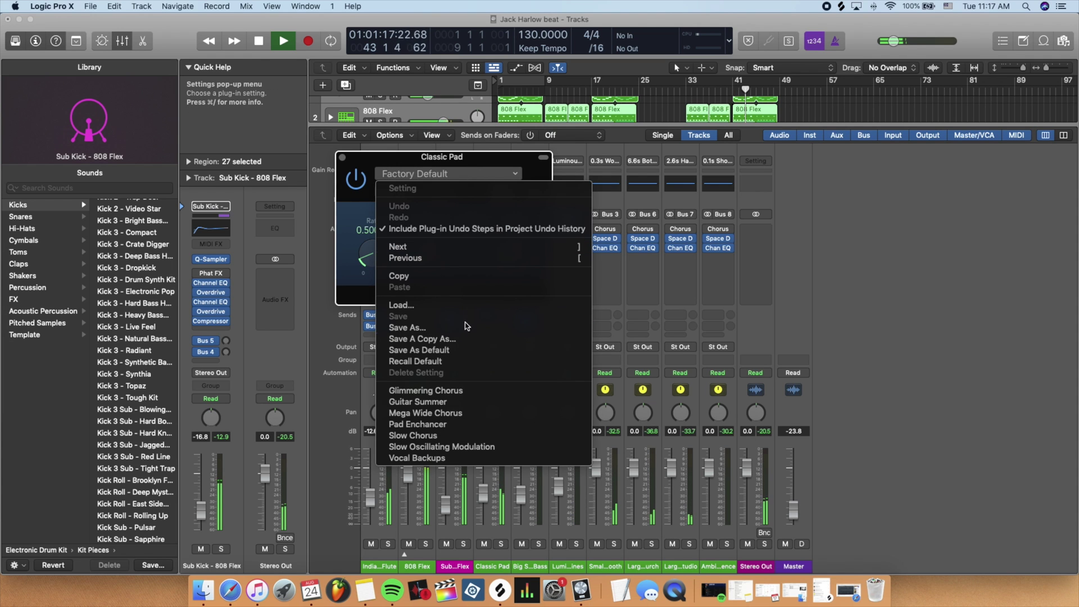
pyautogui.click(450, 424)
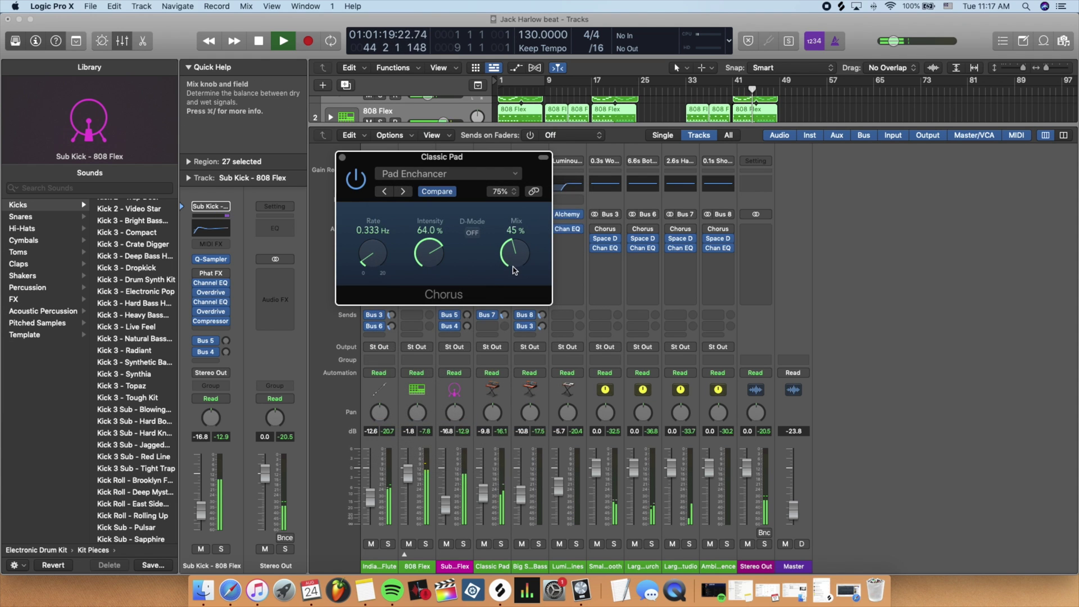
pyautogui.moveTo(413, 166); pyautogui.dragTo(148, 256)
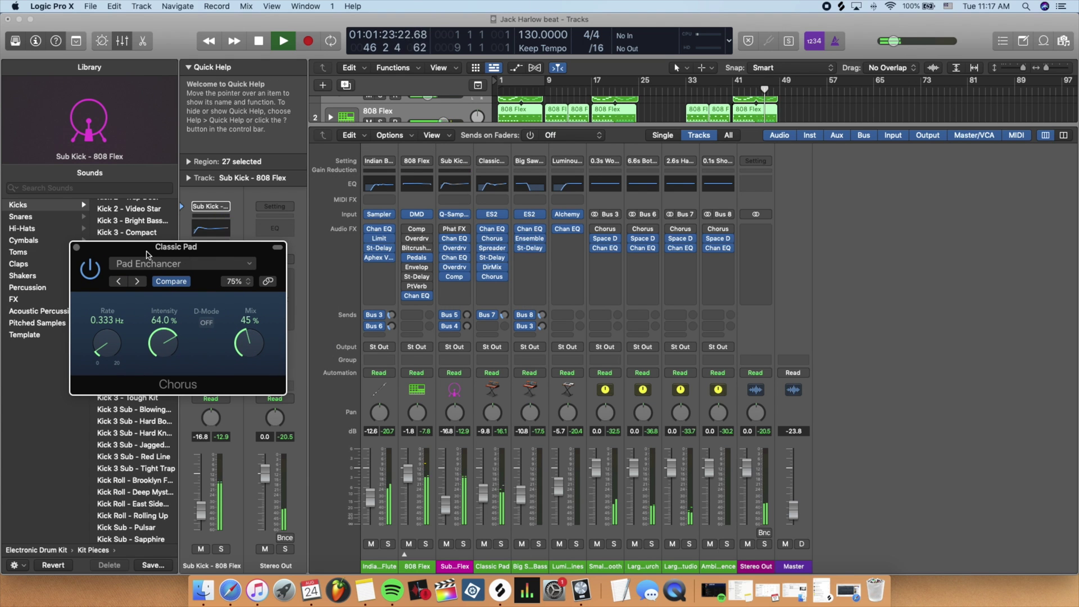
pyautogui.moveTo(148, 256); pyautogui.dragTo(258, 219)
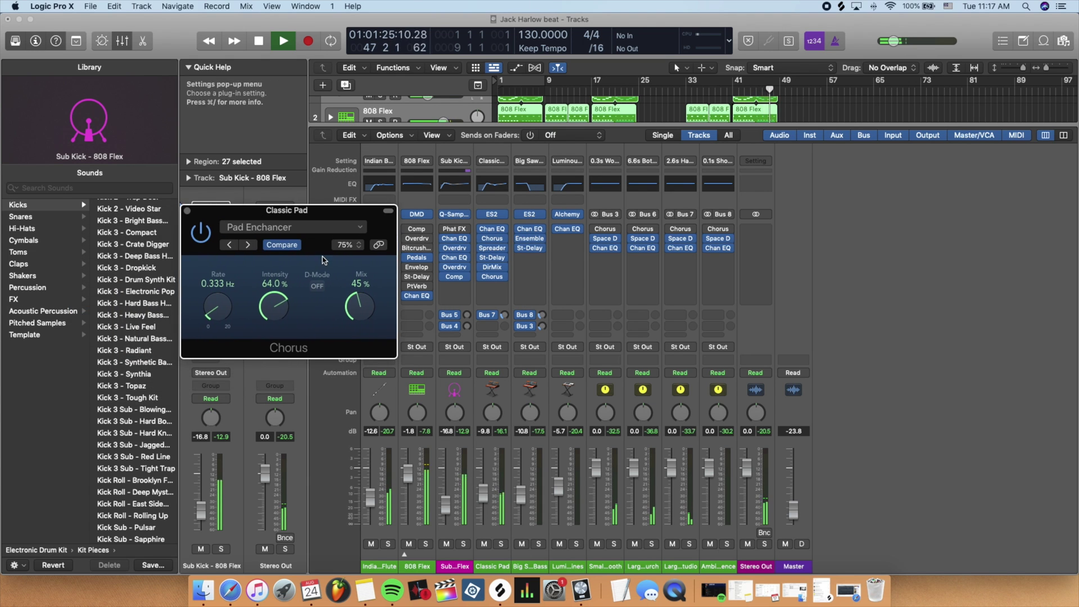
# Step: Solo Classic Pad, raise its fader to 2.3 dB, stop playback and close the Chorus window
pyautogui.click(500, 544)
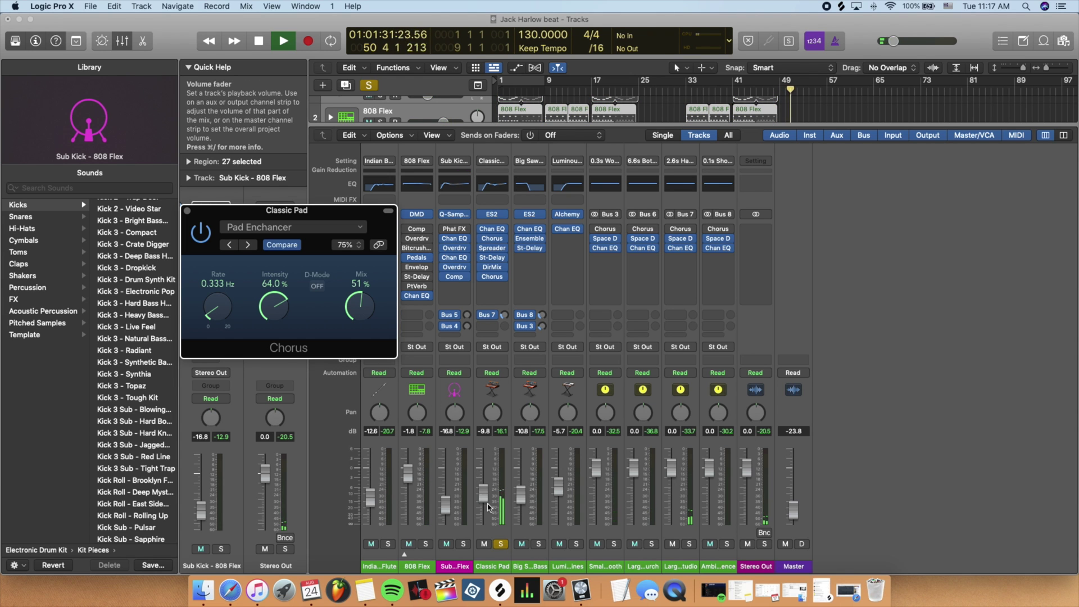
pyautogui.moveTo(488, 504); pyautogui.dragTo(488, 470)
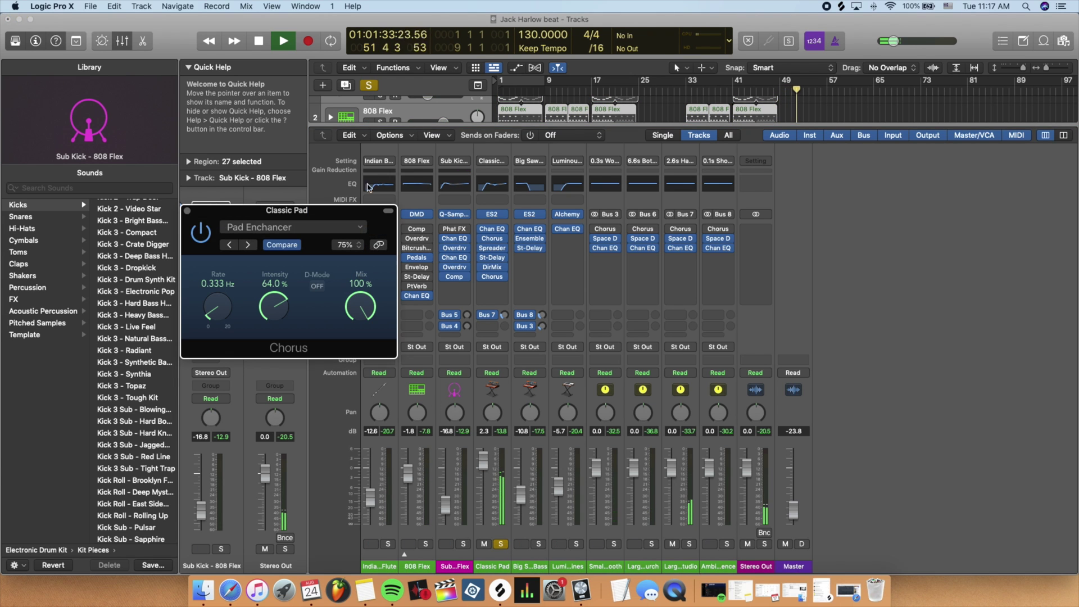
pyautogui.press('space')
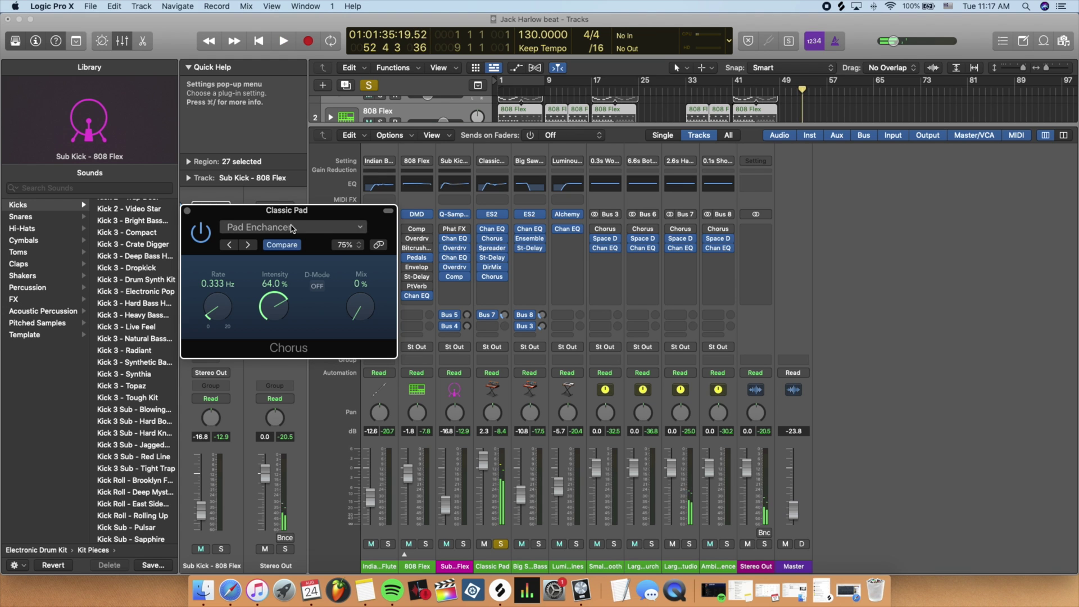
pyautogui.click(188, 212)
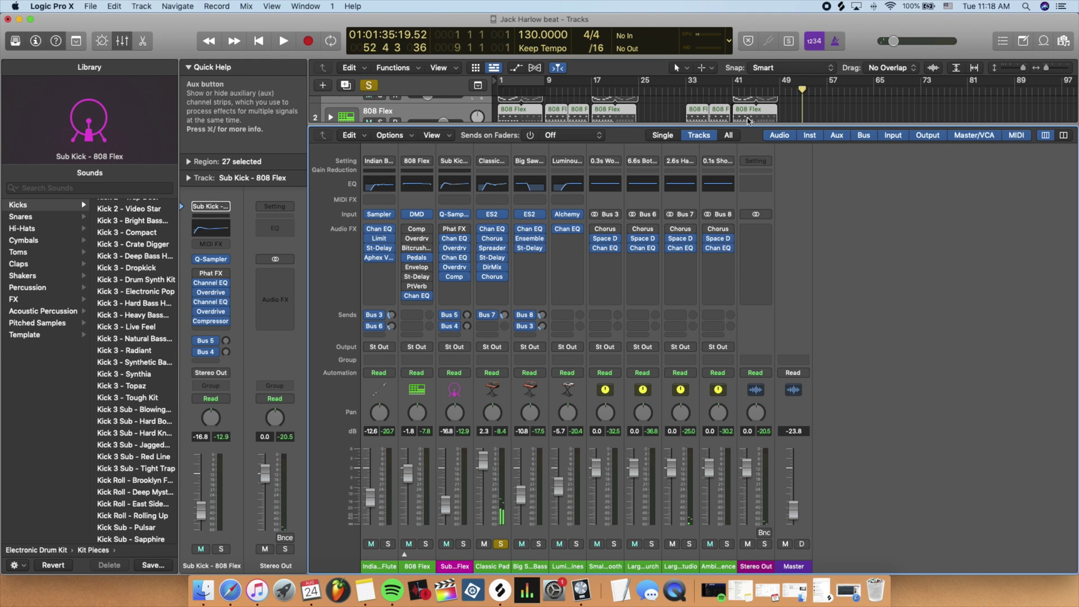
# Step: Drag the Tracks/Mixer divider down to reveal the Jack Harlow beat's track regions
pyautogui.moveTo(663, 127); pyautogui.dragTo(645, 366)
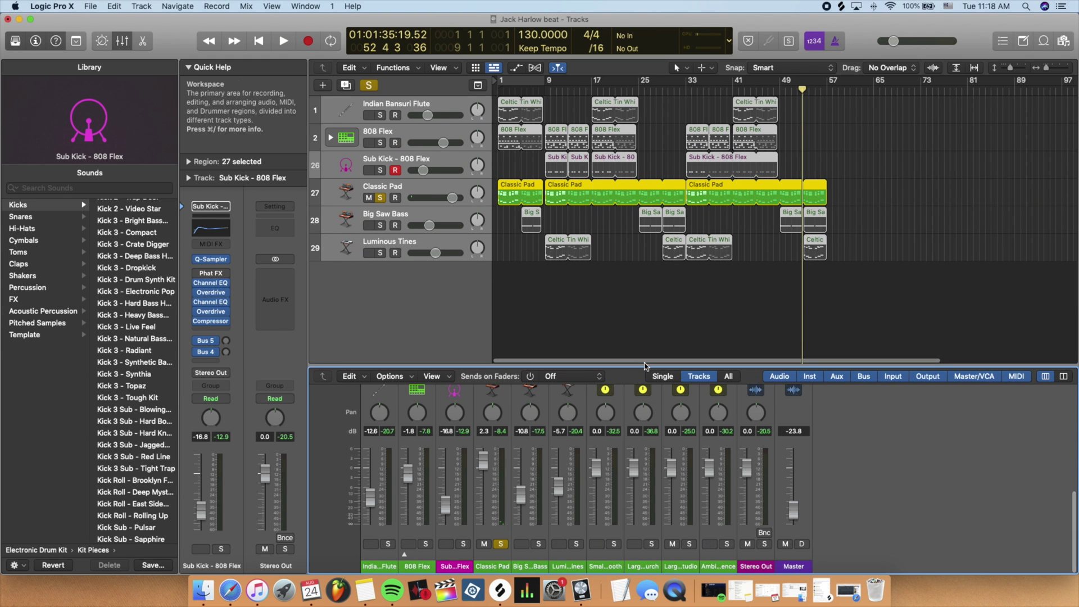